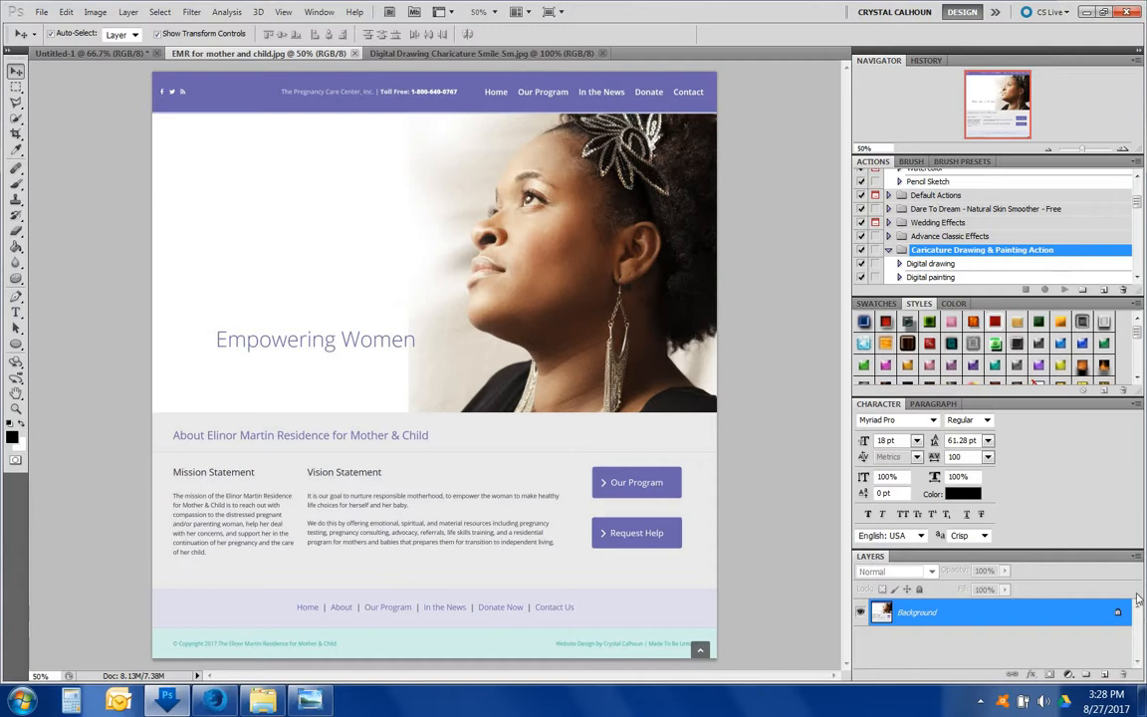
Draw a rounded rectangle with a 10 px radius on a new layer, directly above the Our Program button and about its size
click(1103, 676)
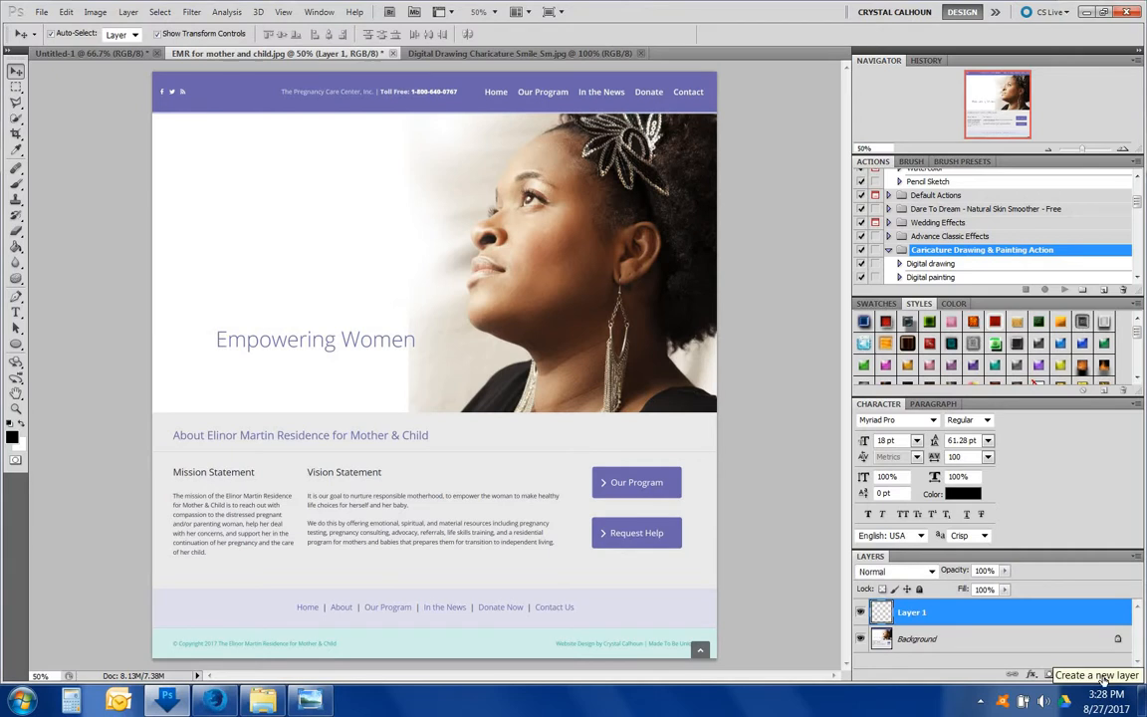
click(15, 343)
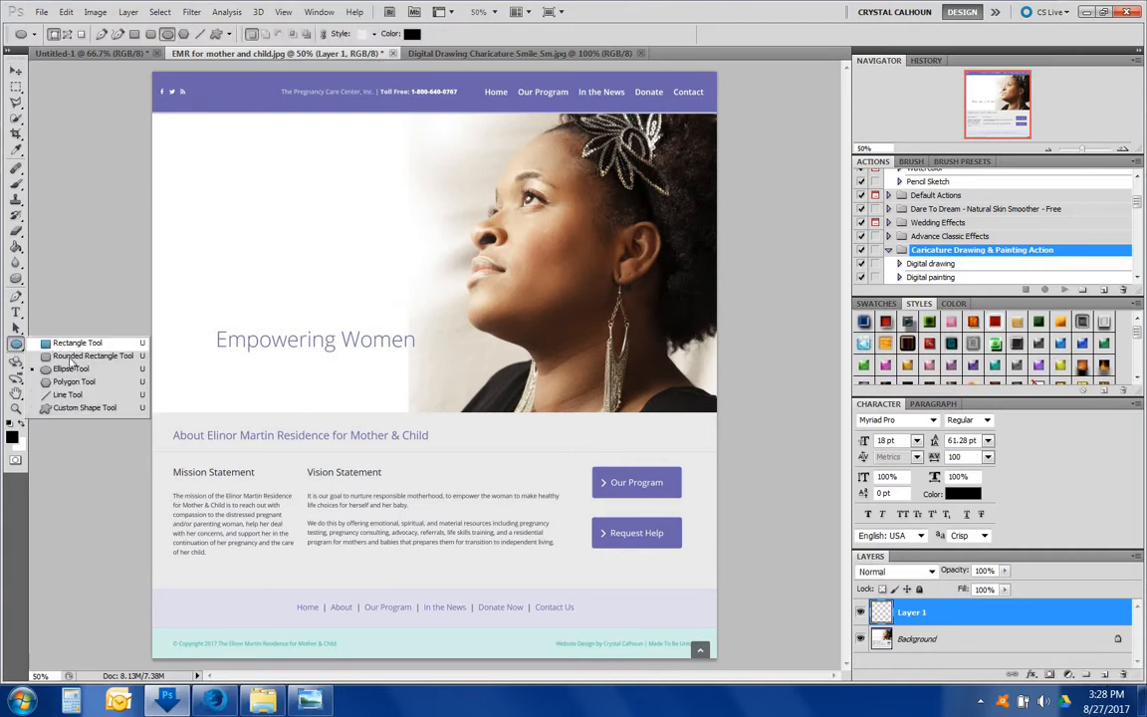
click(63, 321)
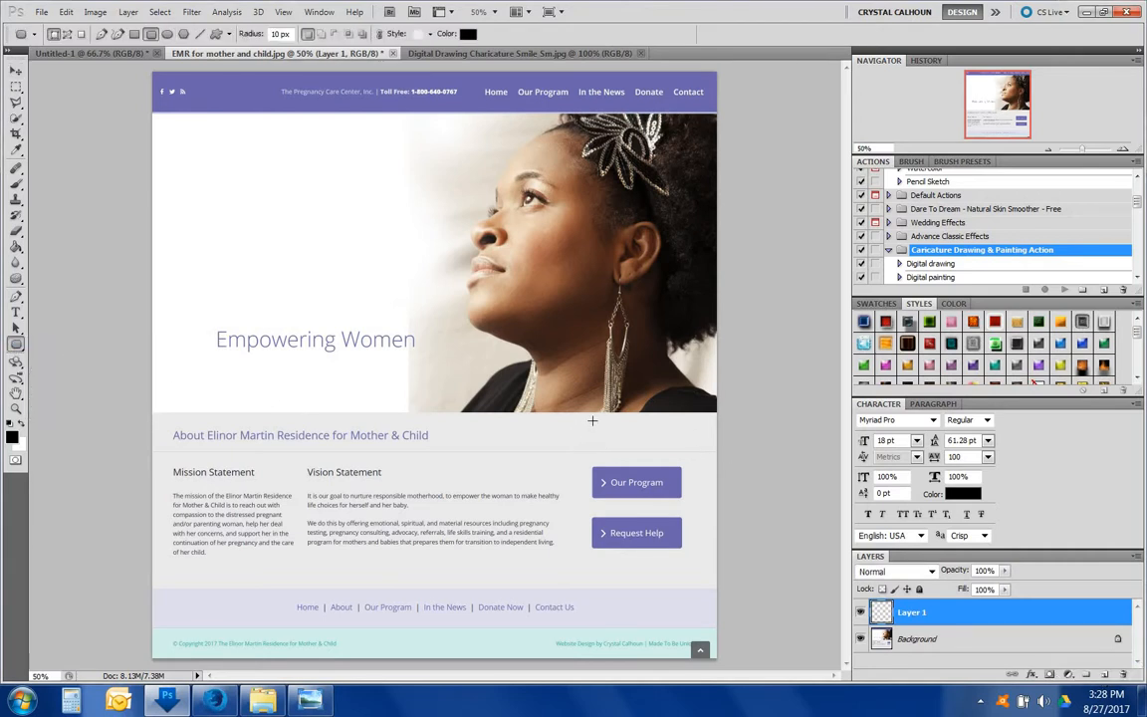
drag(592, 422, 683, 456)
Clear the layer style from the new rounded rectangle so only its plain black fill remains
key(v)
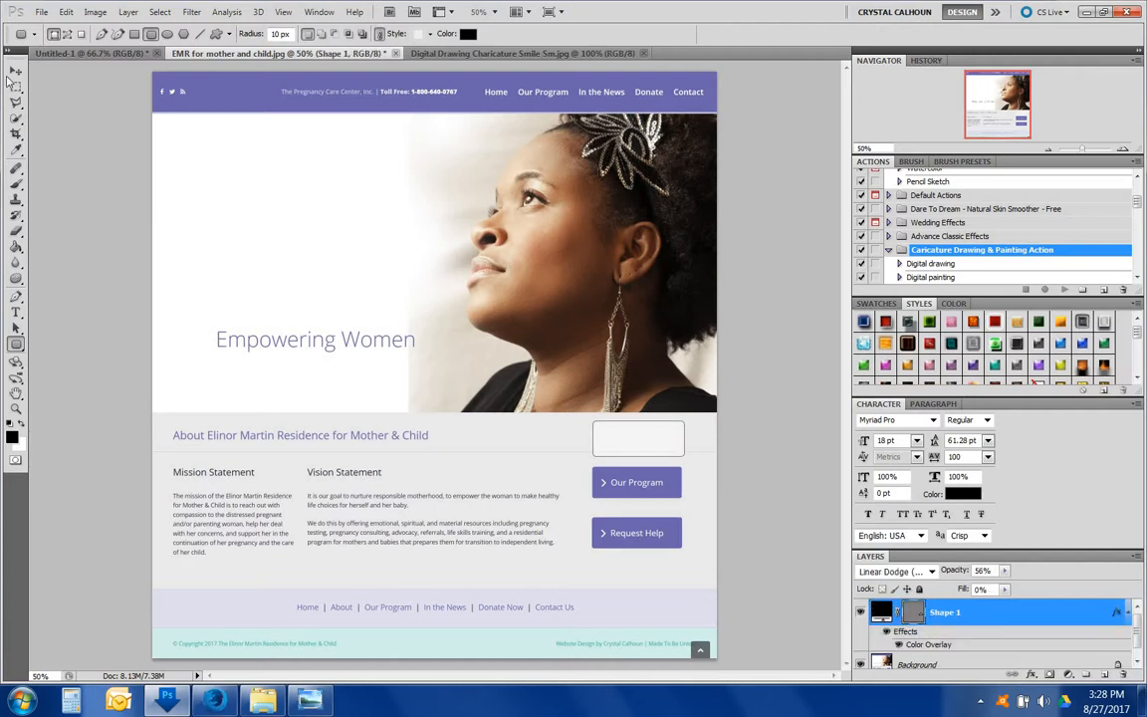
right_click(911, 612)
click(1030, 523)
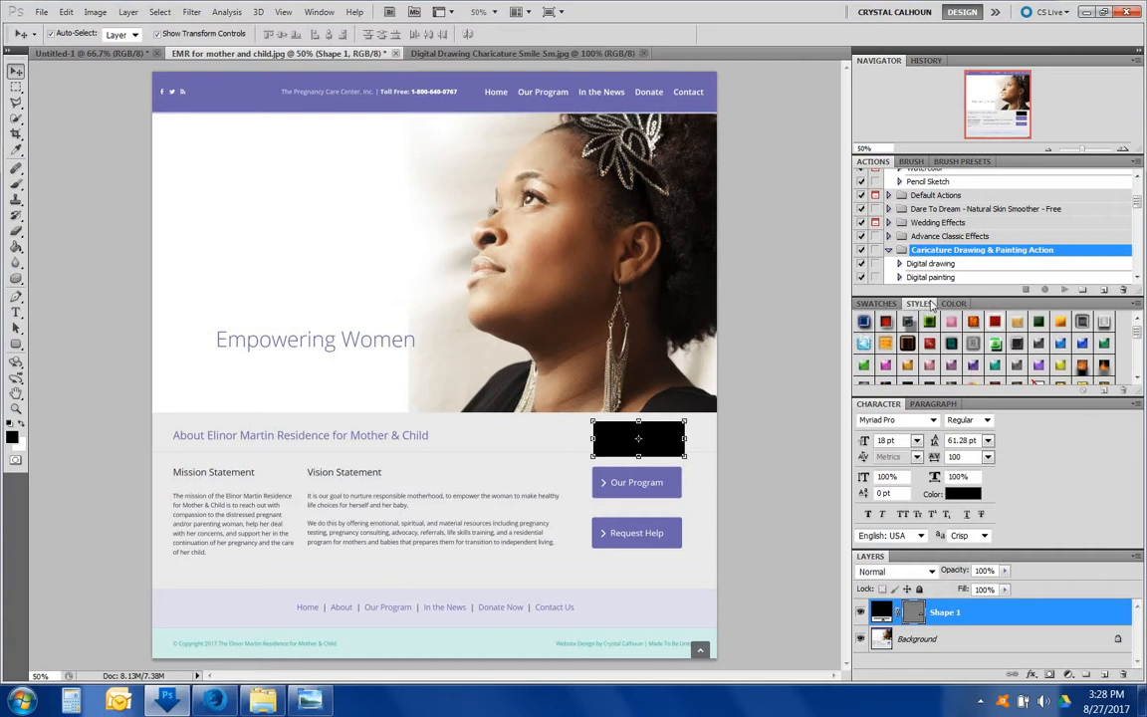
Apply the textured red preset style to the rounded rectangle above the Our Program button
click(318, 12)
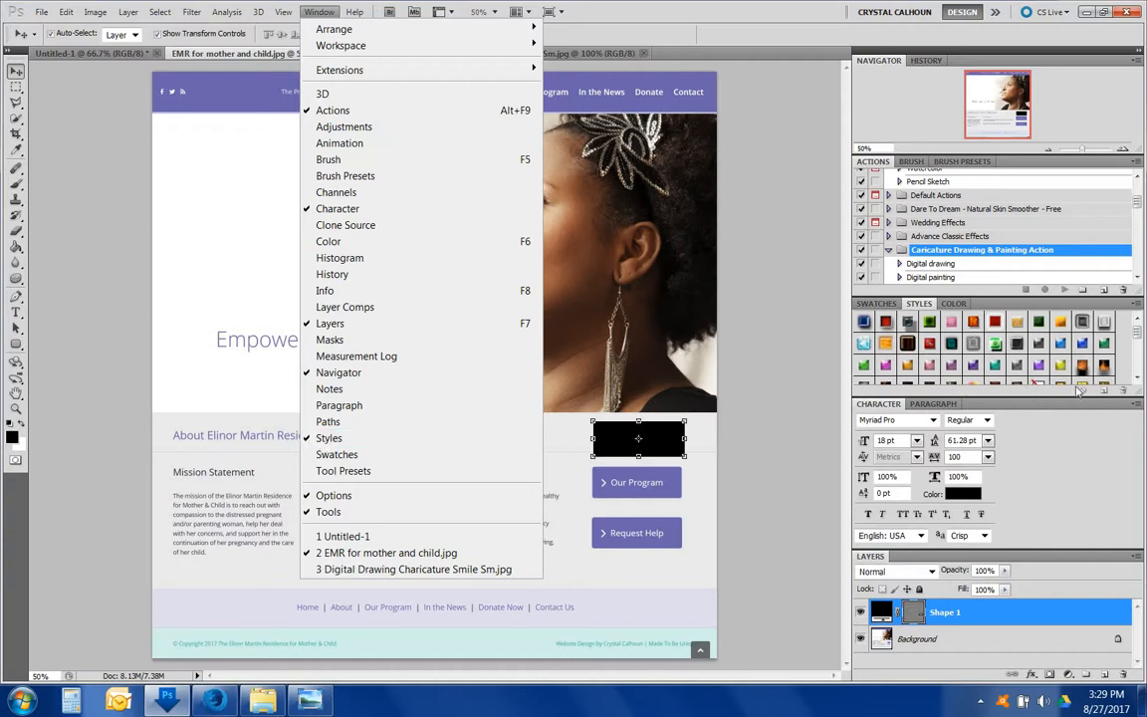
click(1140, 339)
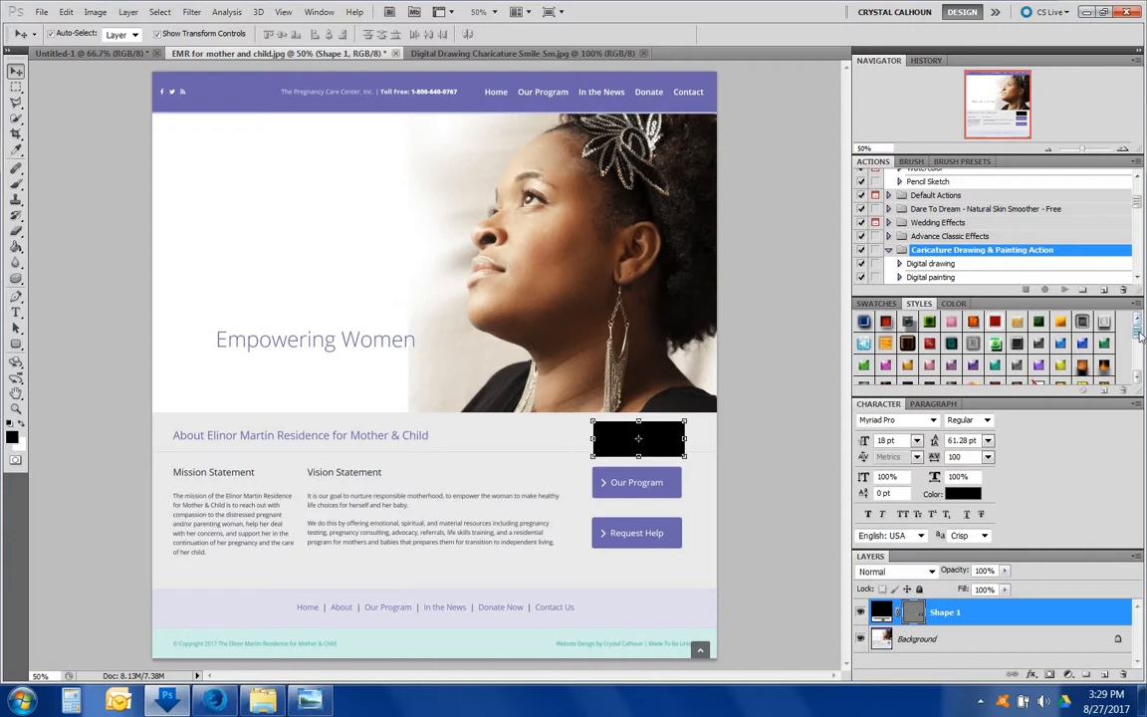
mouse_move(1140, 339)
mouse_down()
mouse_move(1141, 368)
mouse_move(1140, 323)
mouse_up()
click(885, 322)
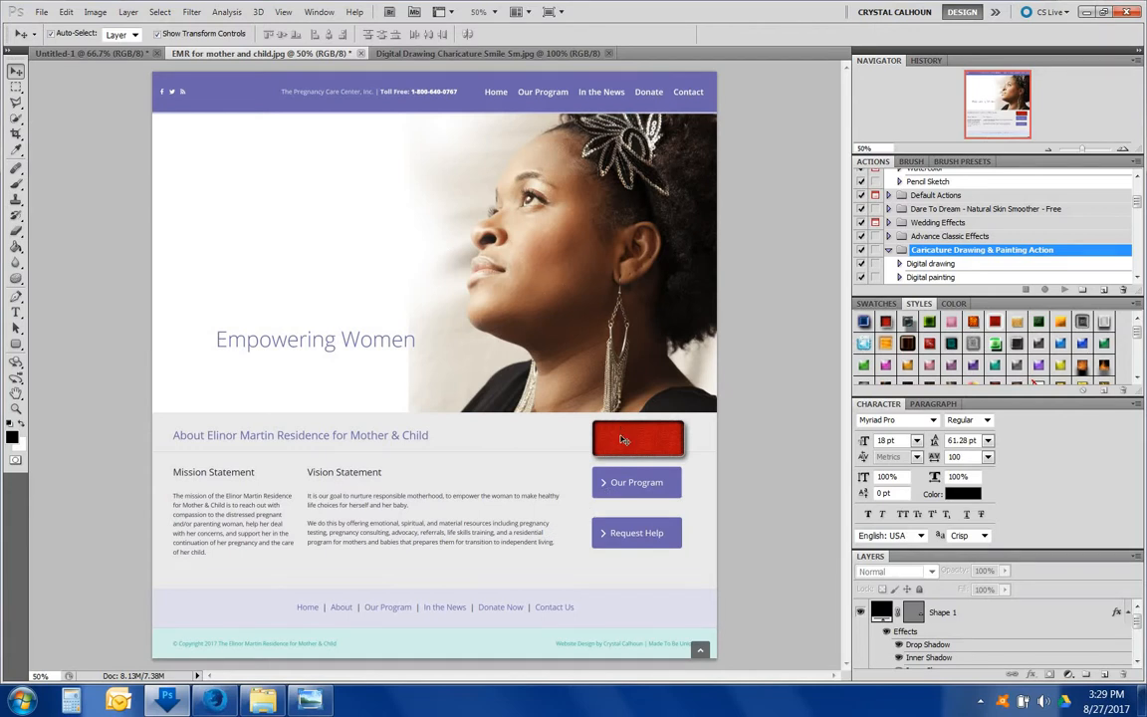
Zoom to 100% on the red rectangle and examine its look and the list of effects on its layer
click(639, 438)
click(731, 416)
click(1122, 150)
click(1122, 150)
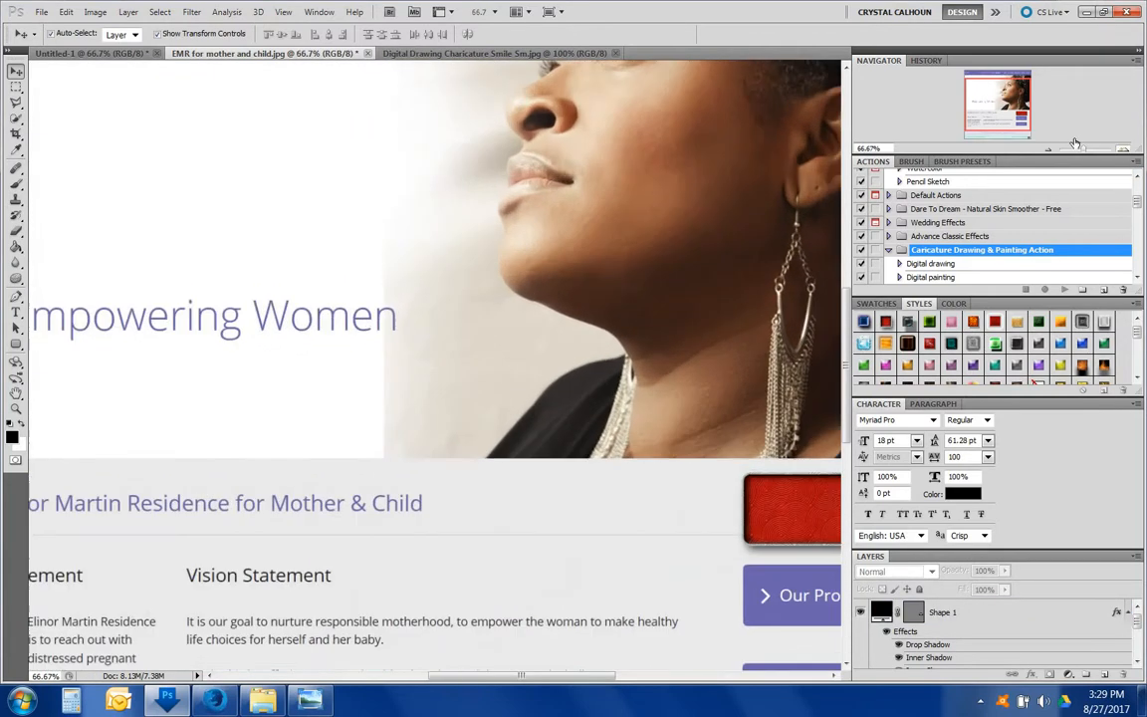
drag(1031, 110, 1039, 114)
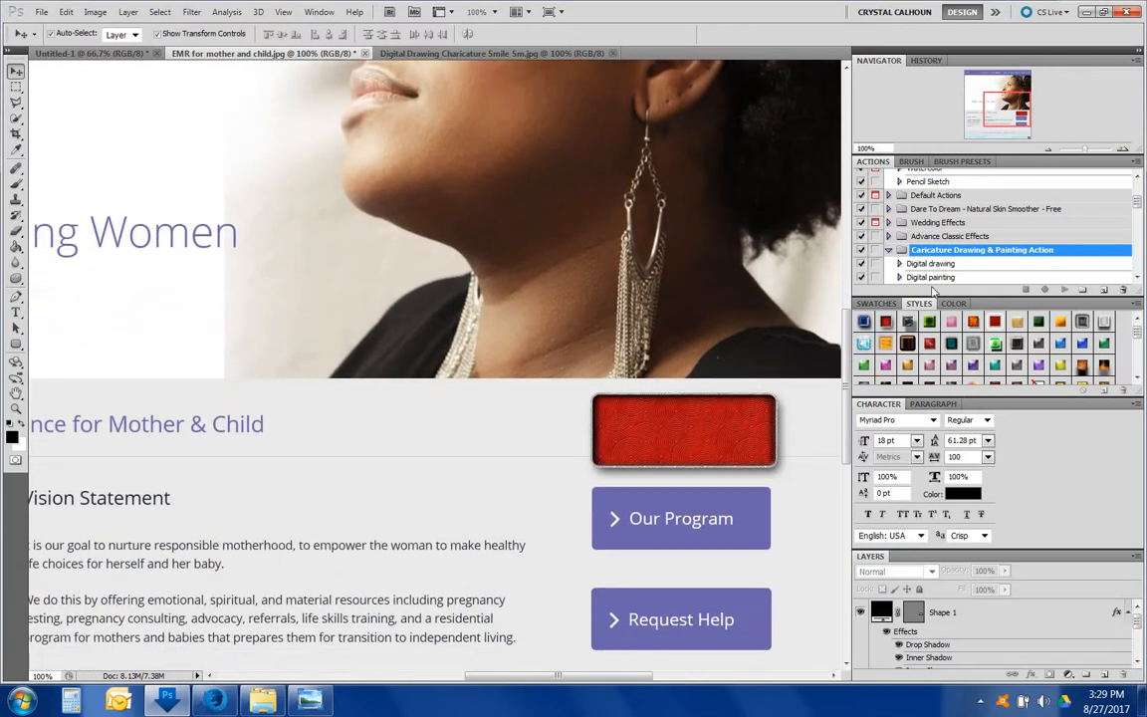
click(688, 432)
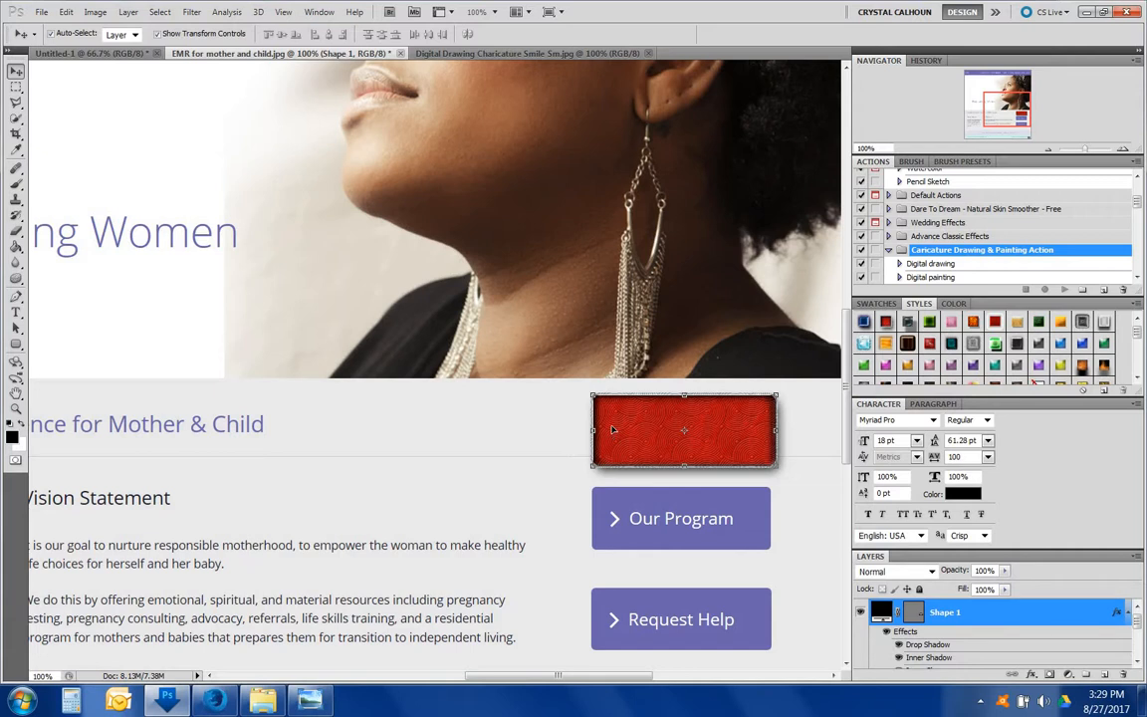
scroll(929, 620, down, 3)
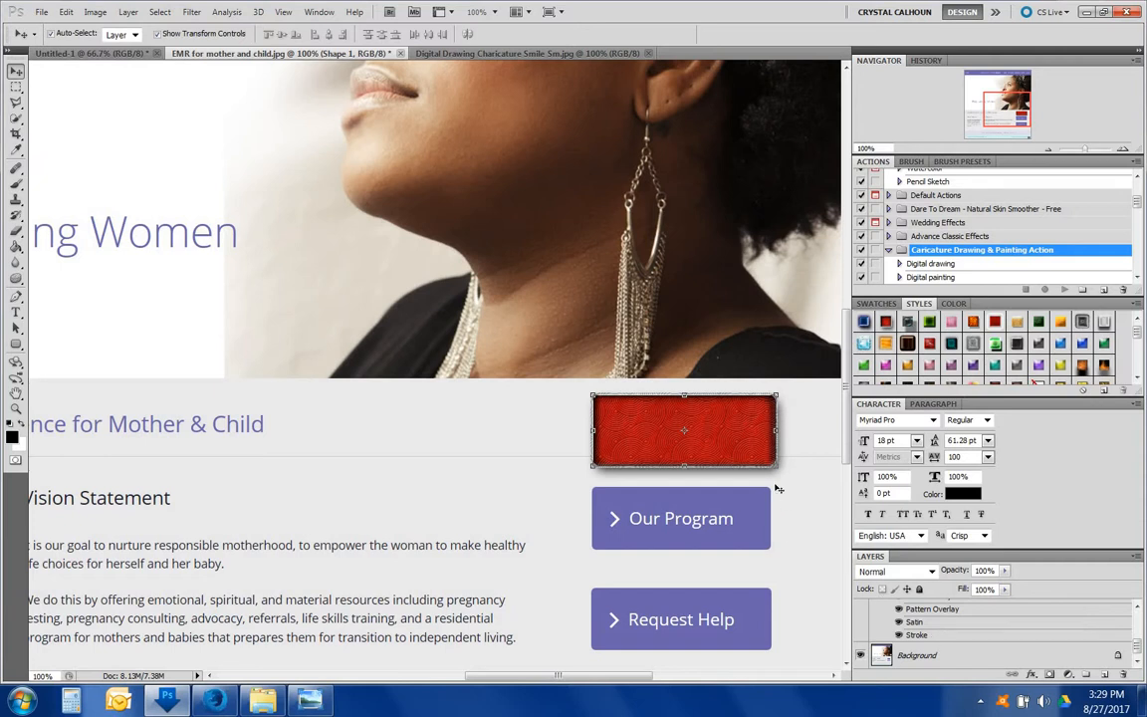
click(780, 351)
Cover the Our Program button with a second rounded rectangle in the same textured red style at 100% opacity
click(16, 343)
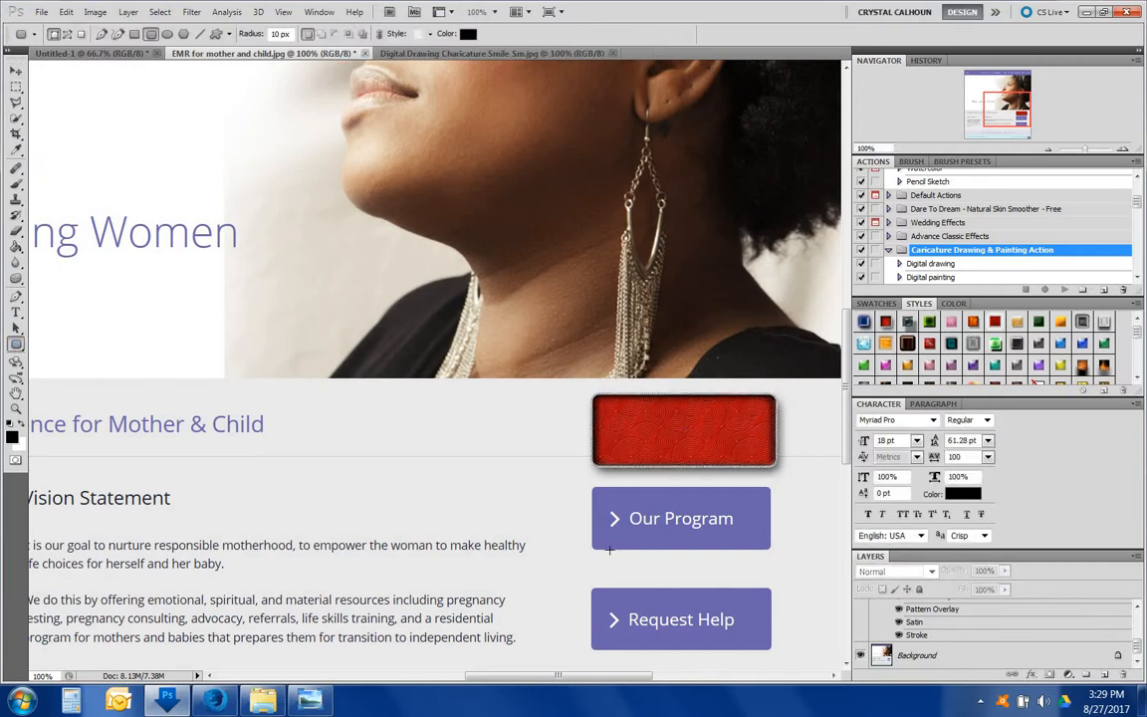
drag(771, 544, 587, 486)
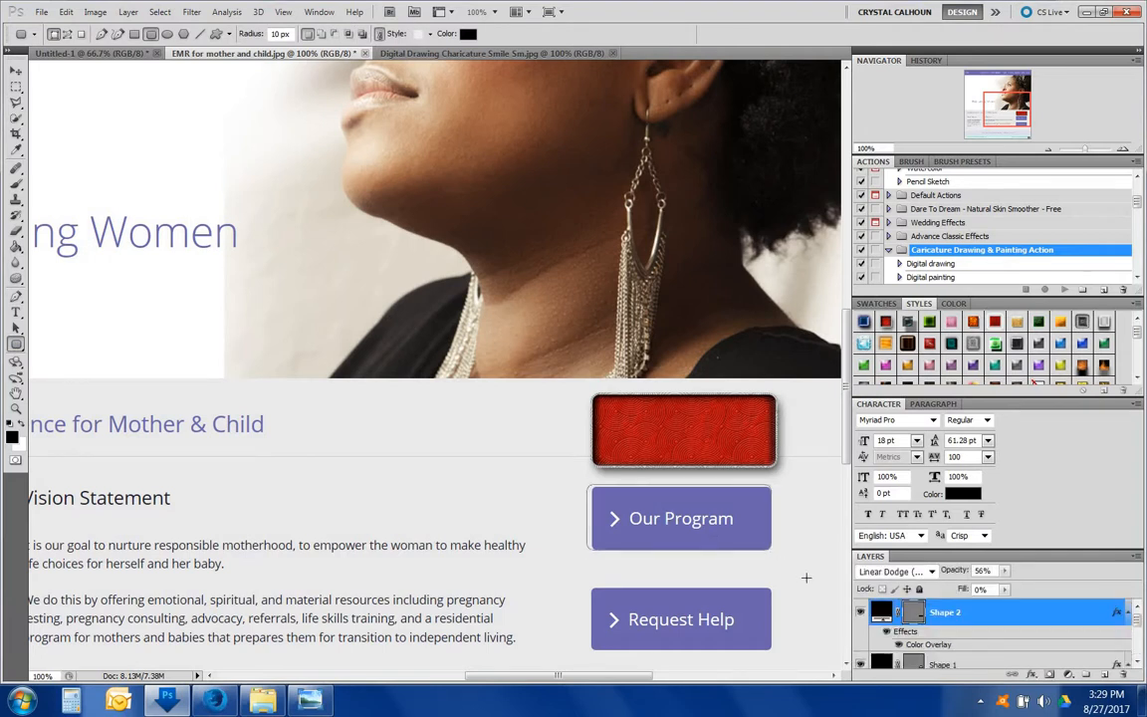
click(885, 321)
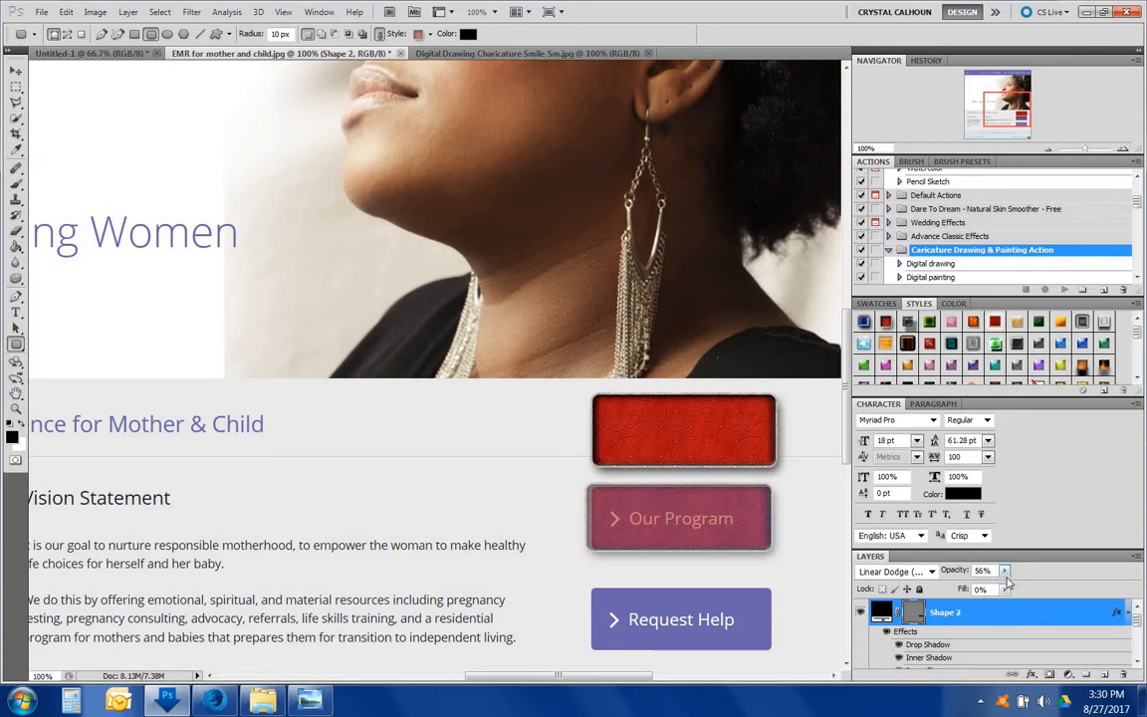
drag(1003, 570, 1040, 584)
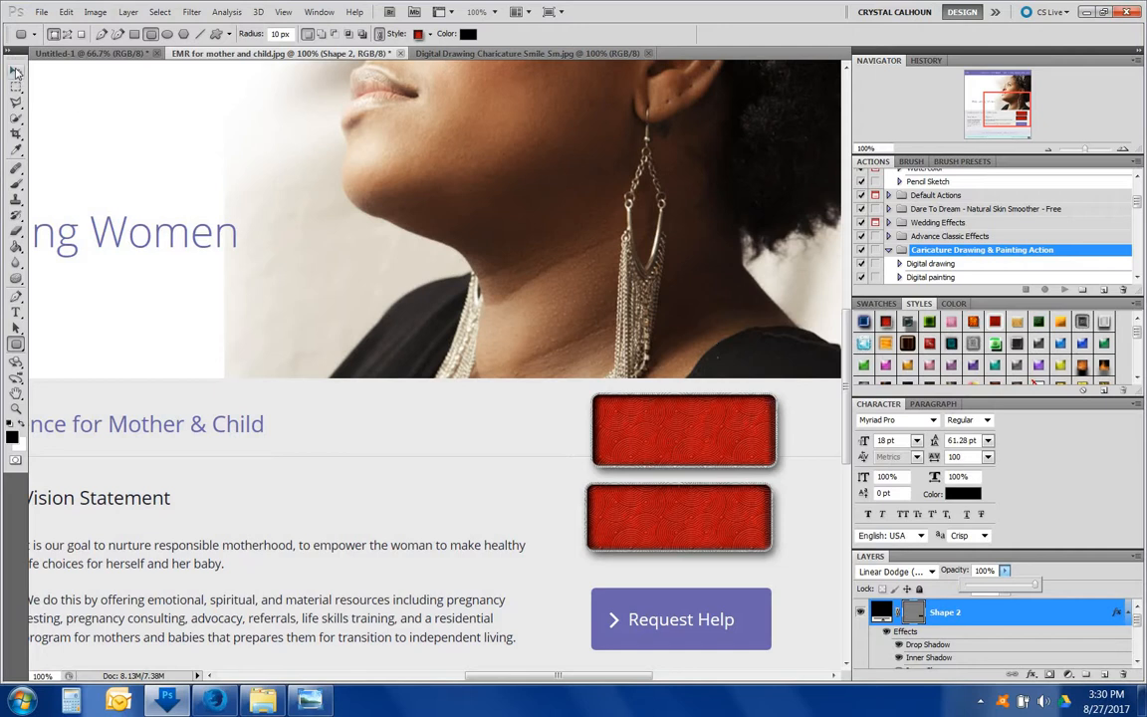
Try purple glass, giraffe, leopard, pink glass and several gold and yellow preset styles on the rectangle over the Our Program button
click(16, 71)
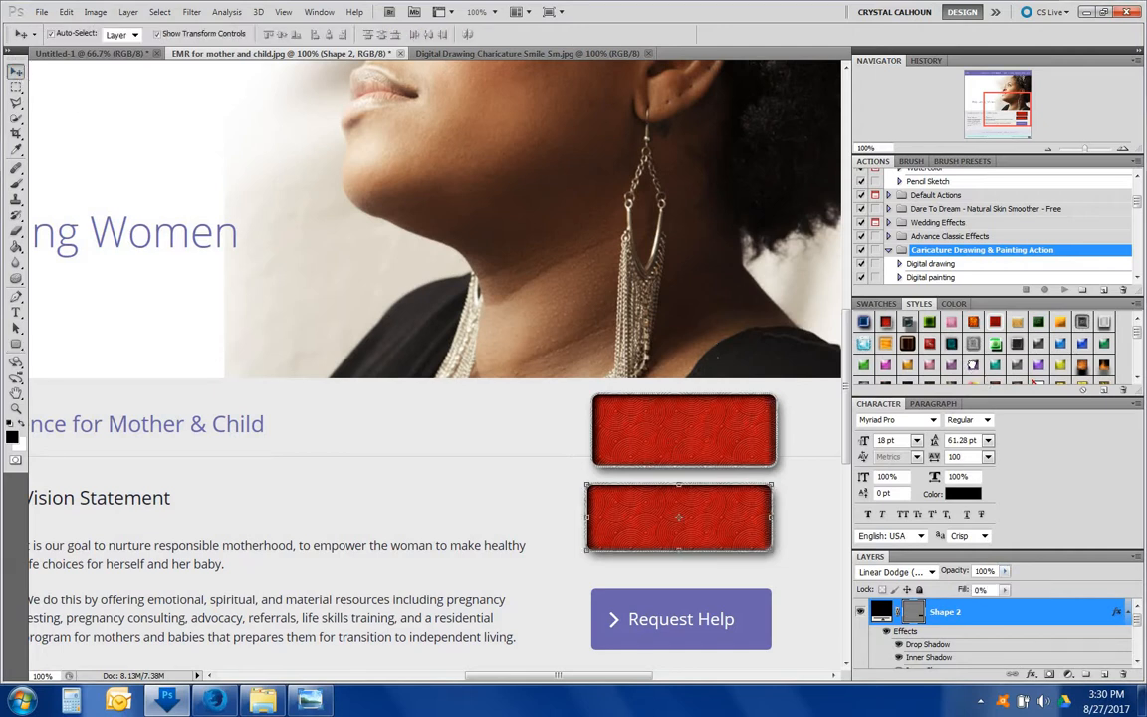
click(971, 367)
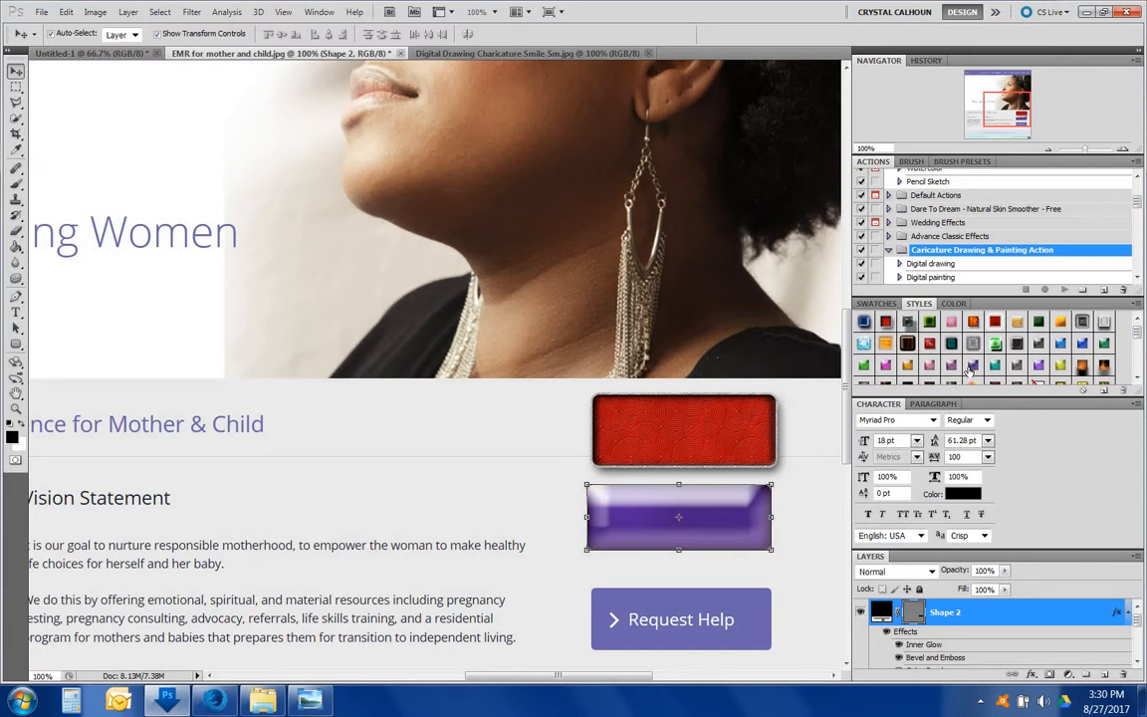
click(1083, 366)
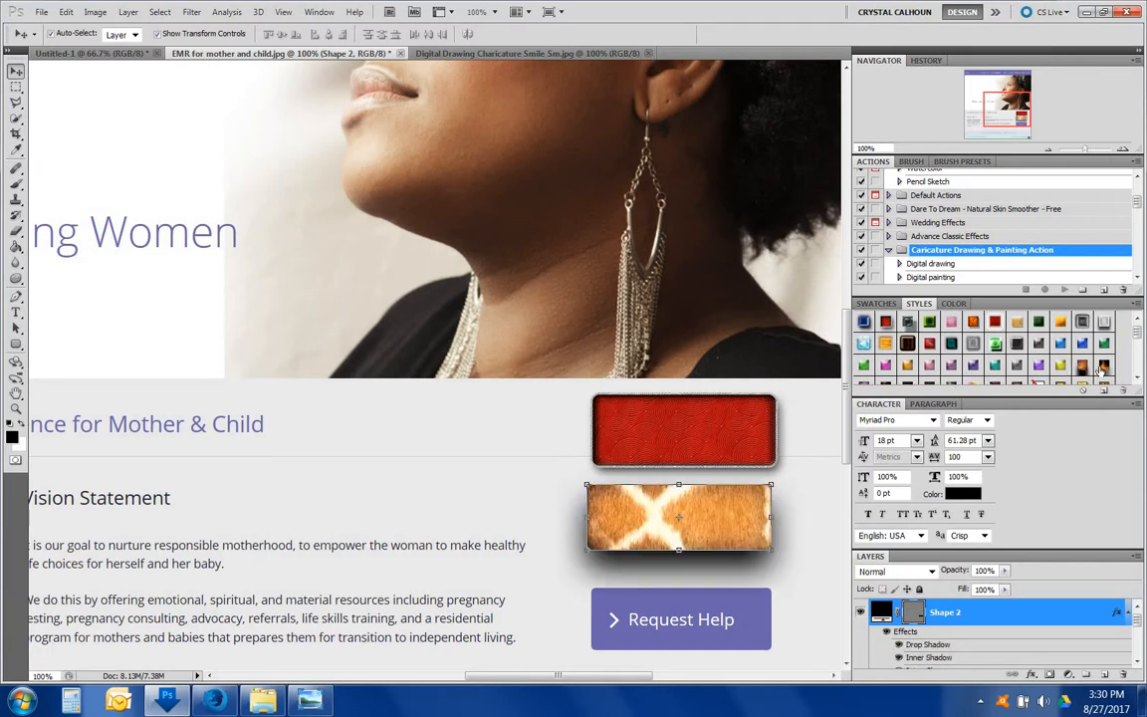
click(965, 328)
scroll(985, 338, down, 1)
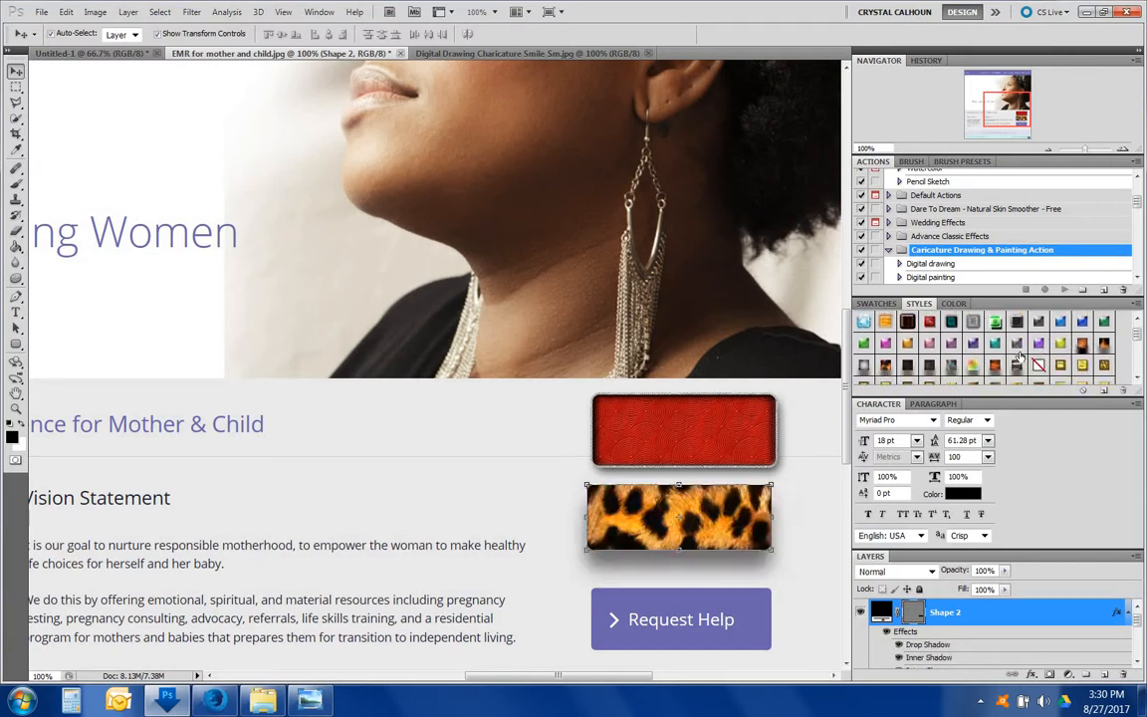
click(930, 343)
scroll(931, 344, down, 3)
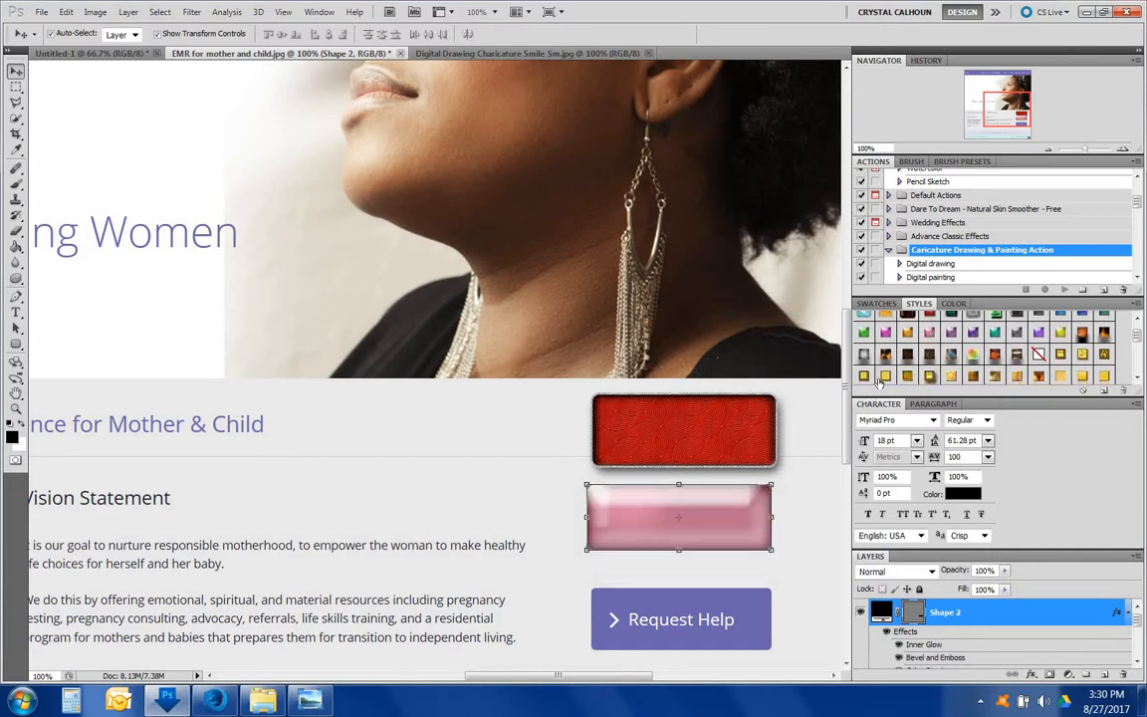
scroll(791, 346, down, 1)
click(953, 355)
scroll(961, 359, down, 1)
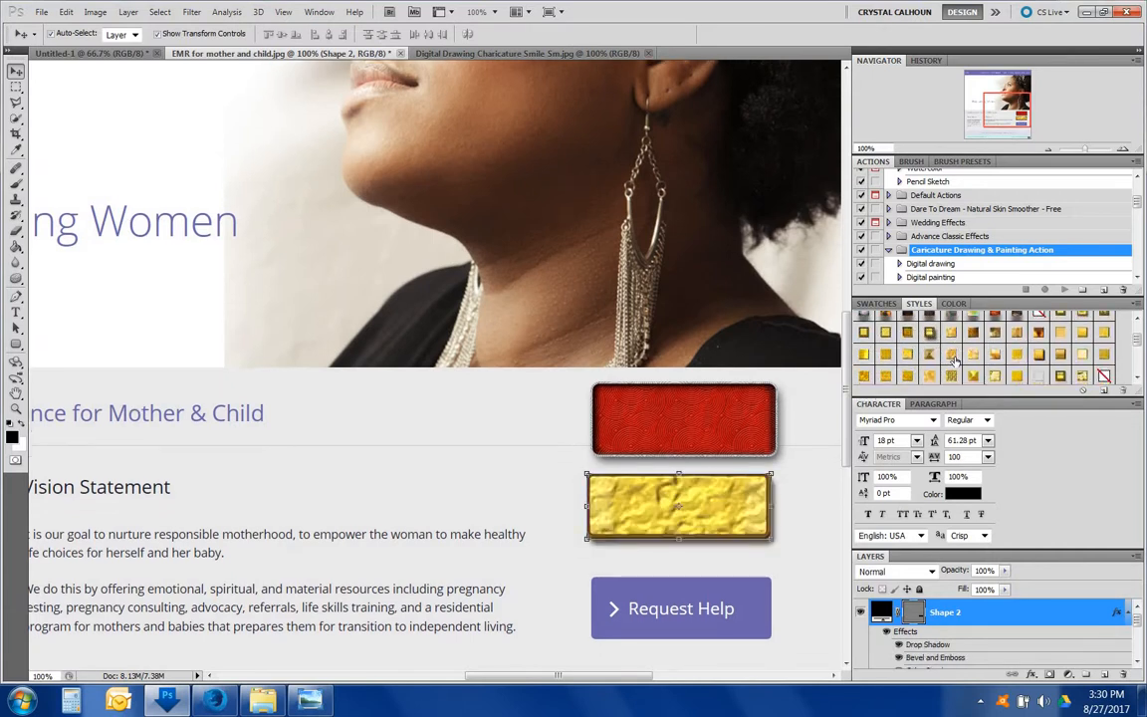
click(985, 371)
scroll(984, 372, down, 2)
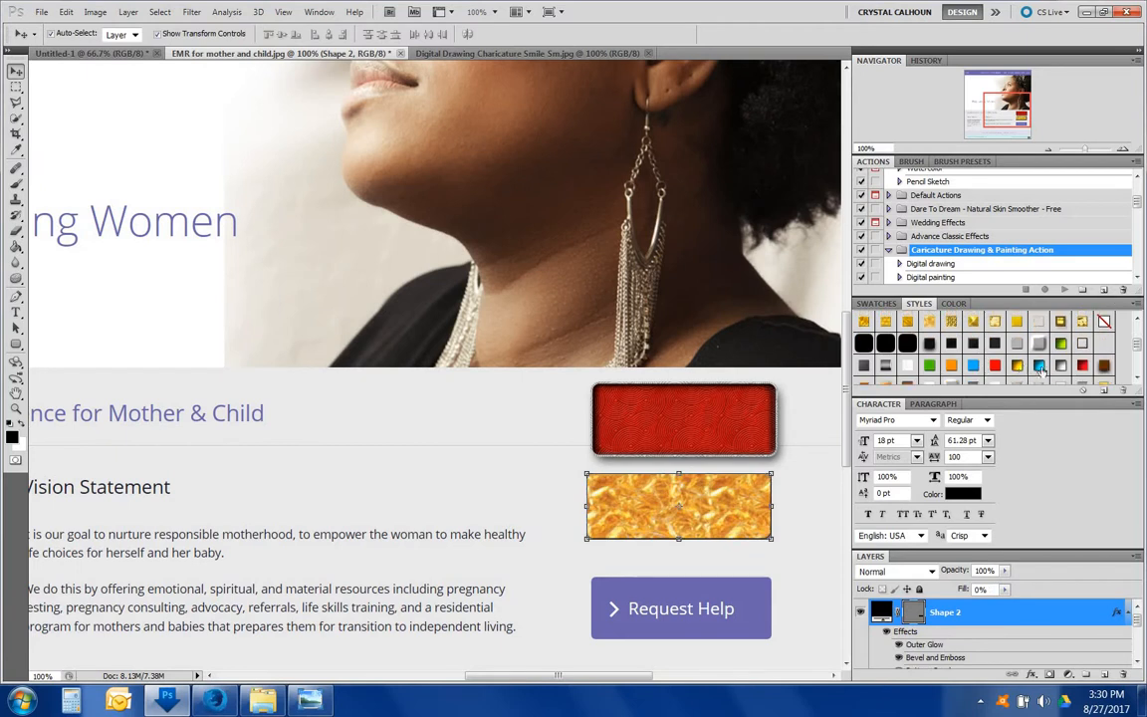
click(1014, 373)
scroll(1013, 376, down, 1)
scroll(1011, 376, down, 1)
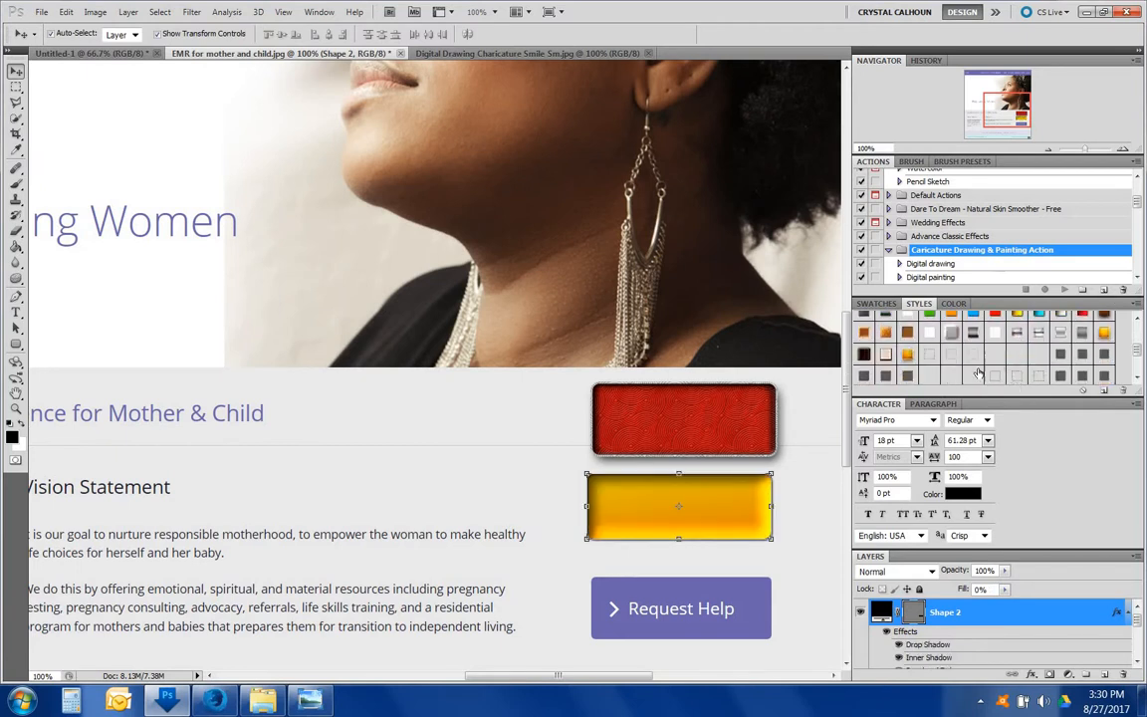
Apply a grainy gold gradient preset style to the rectangle covering the Our Program button
click(956, 378)
scroll(962, 379, down, 1)
scroll(964, 379, down, 2)
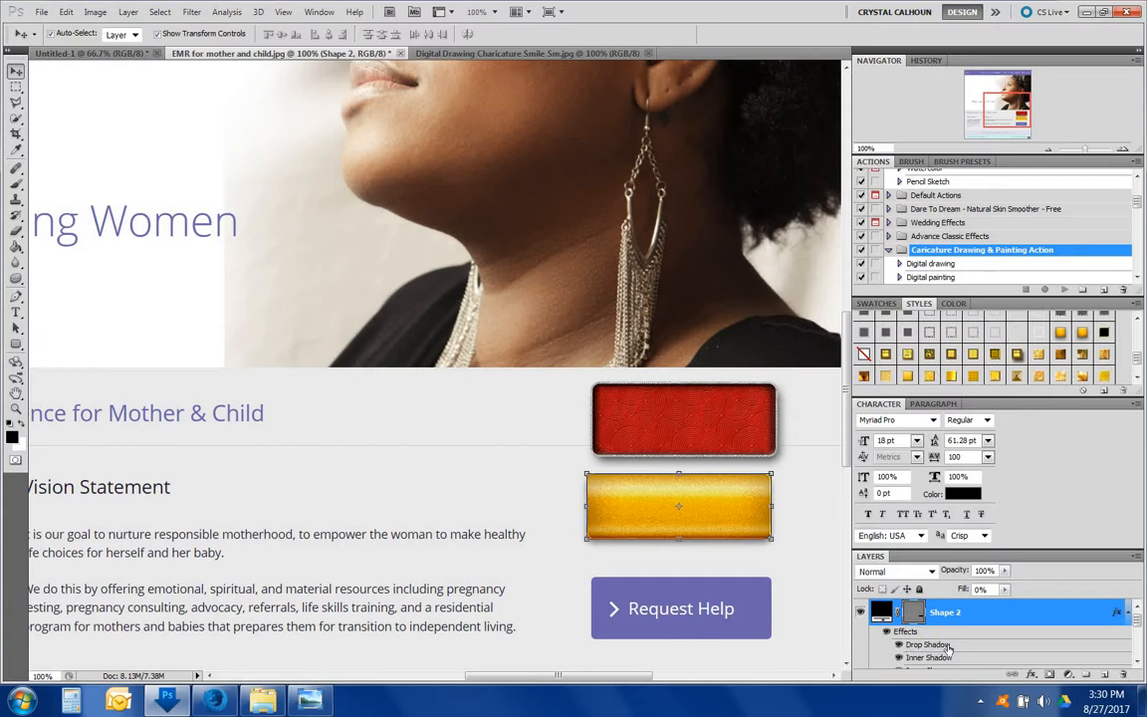
Review the gold rectangle's layer effects and its Layer Style blending options without changing them
scroll(936, 642, down, 3)
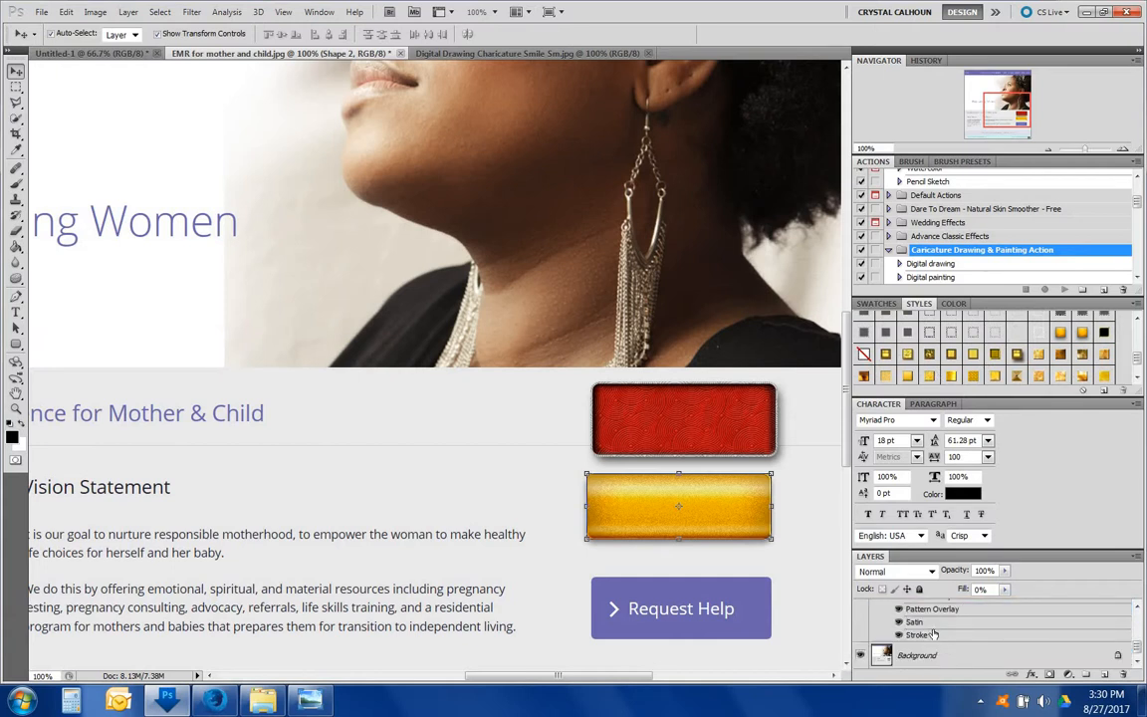
scroll(955, 637, up, 2)
scroll(985, 633, up, 3)
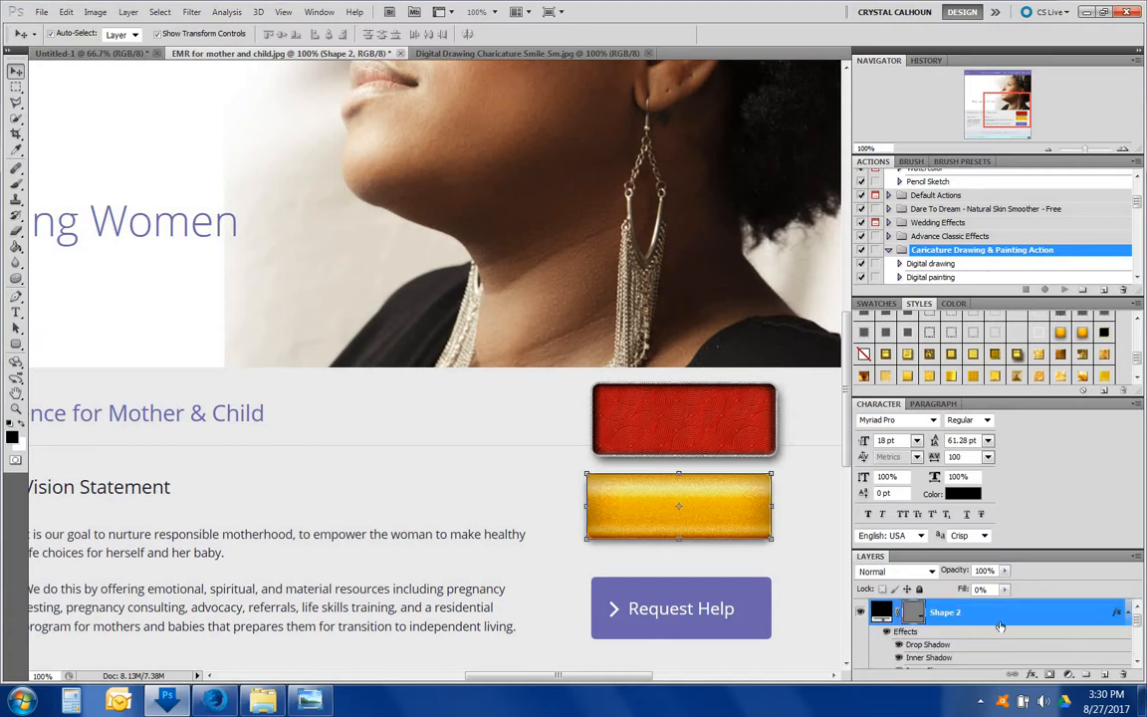
double_click(1003, 627)
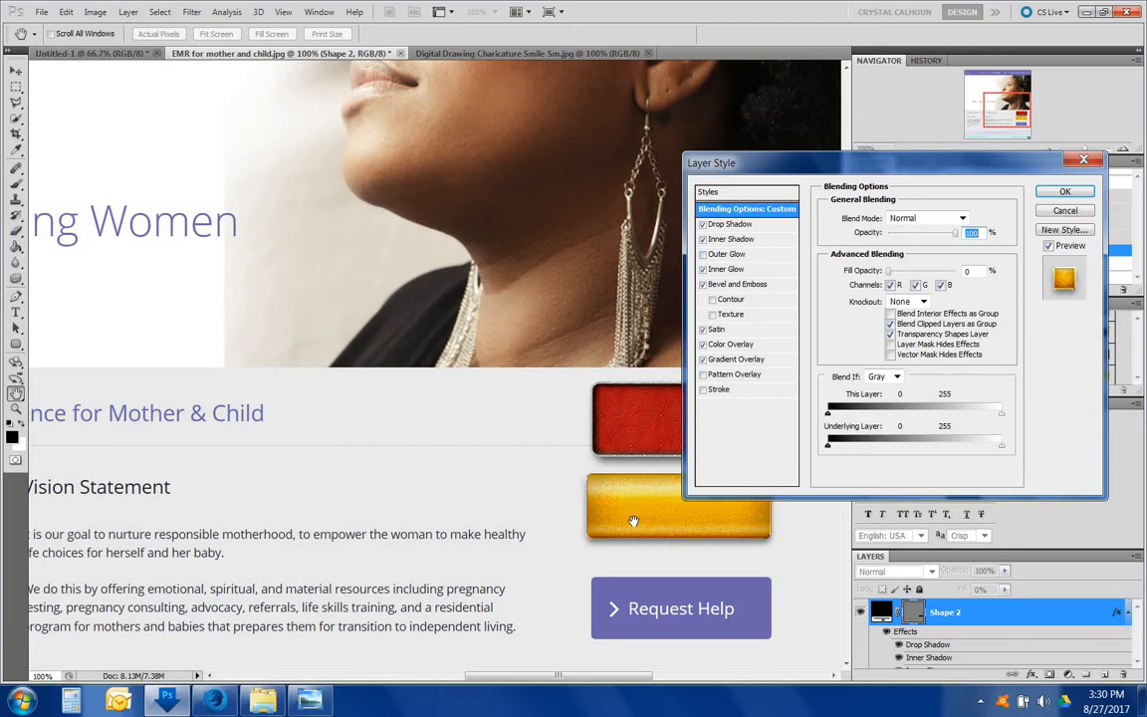
click(1064, 190)
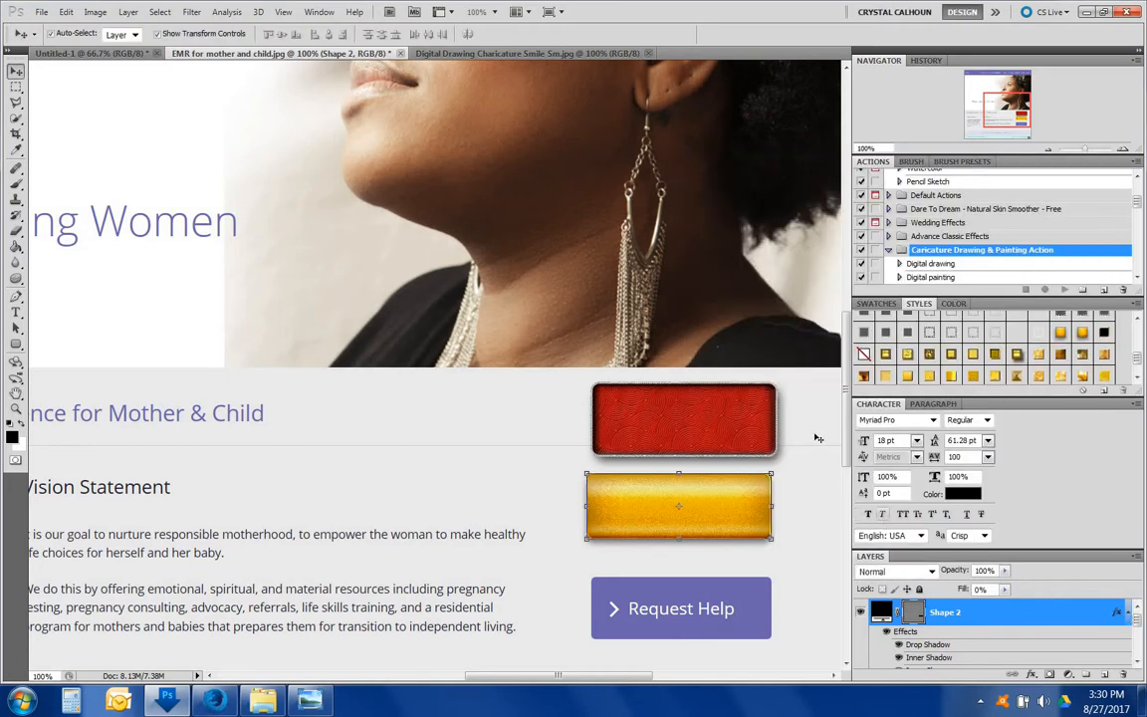
Switch to the Untitled-1 image of the two eyes and select the black circle covering one iris
click(99, 54)
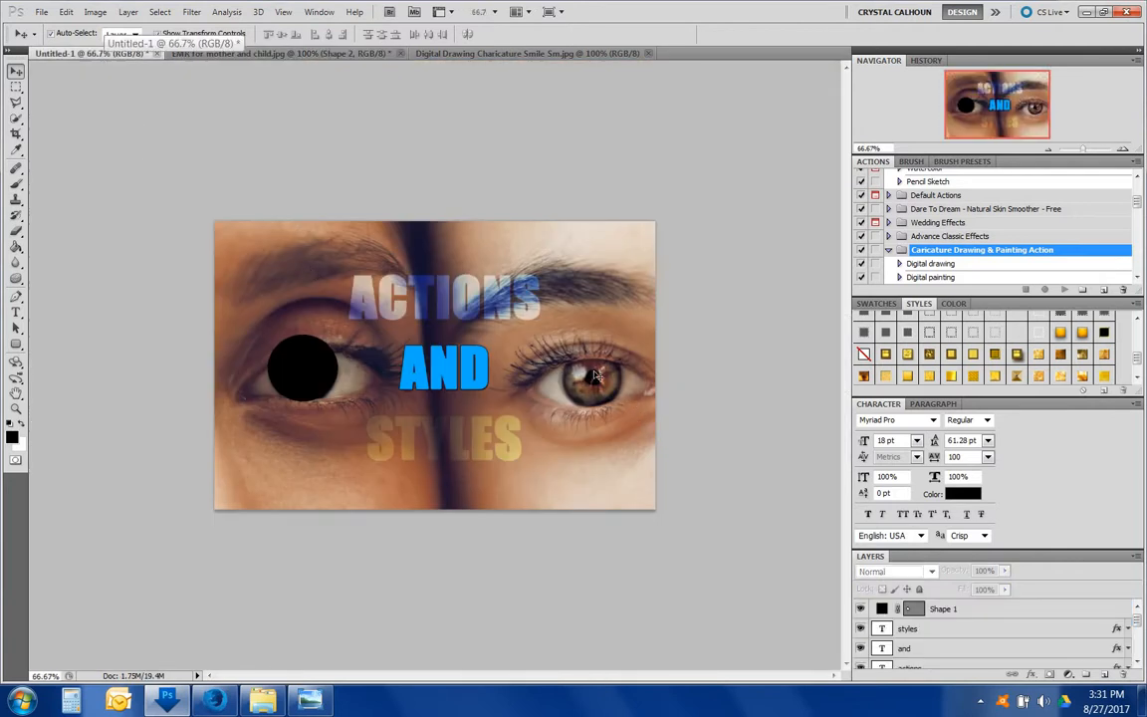
click(294, 340)
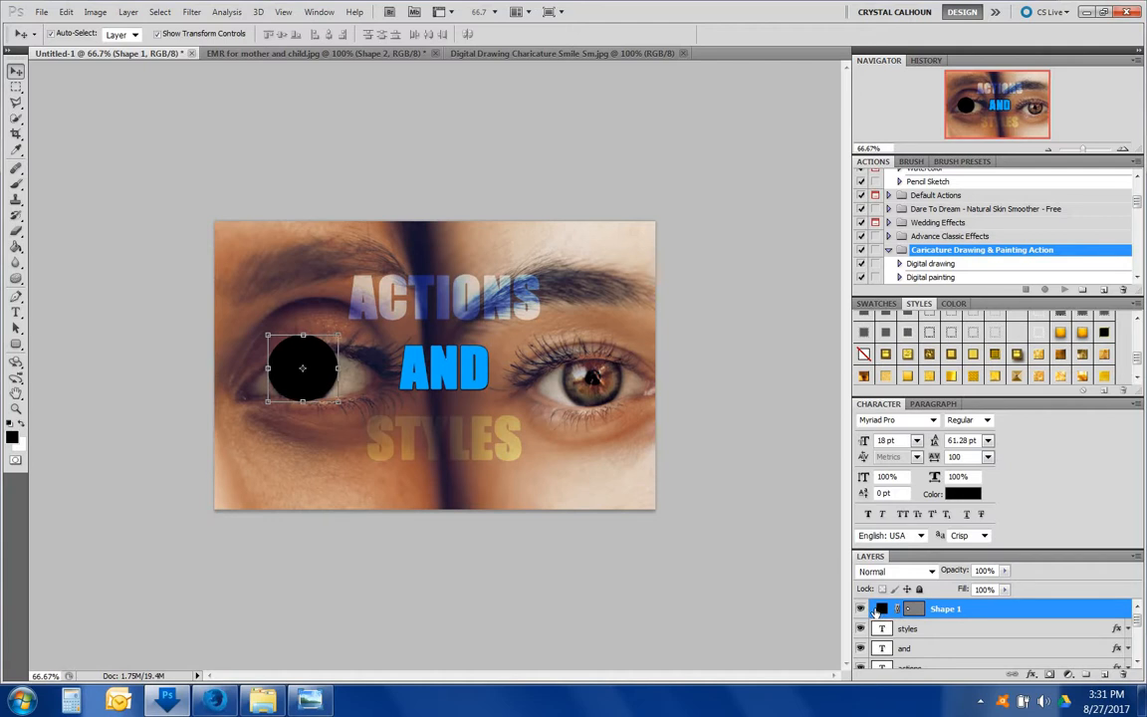
Try a Color Overlay on the black circle in bright blue (#21b6e1)
double_click(1016, 614)
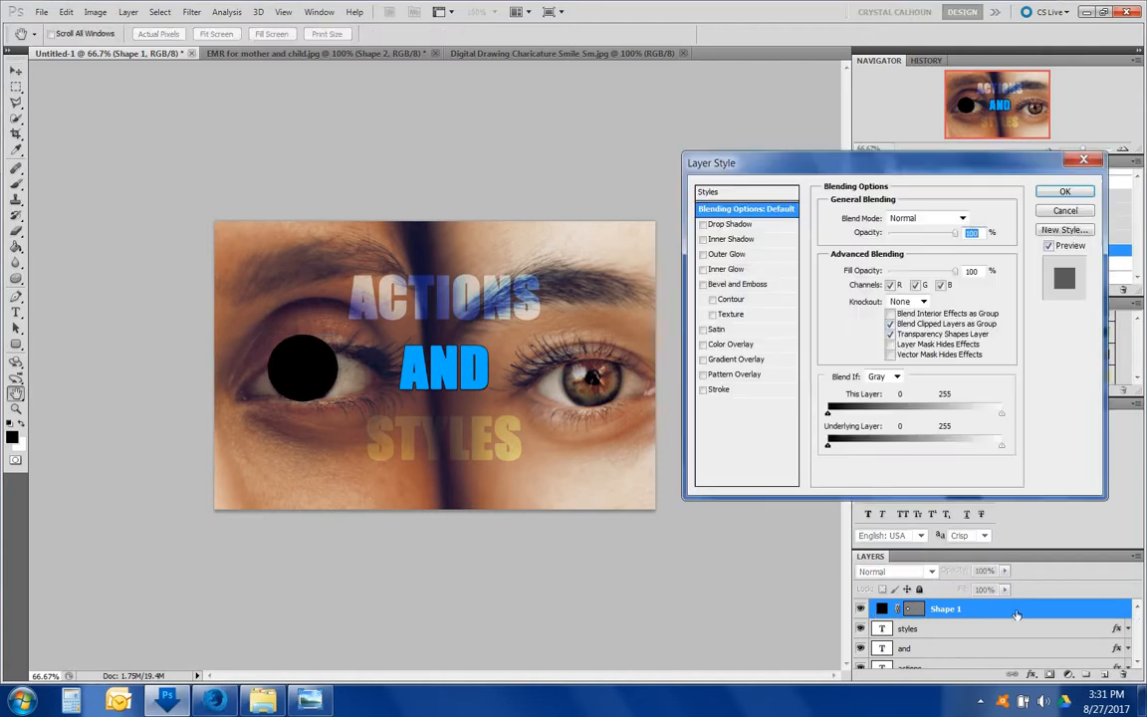
click(732, 346)
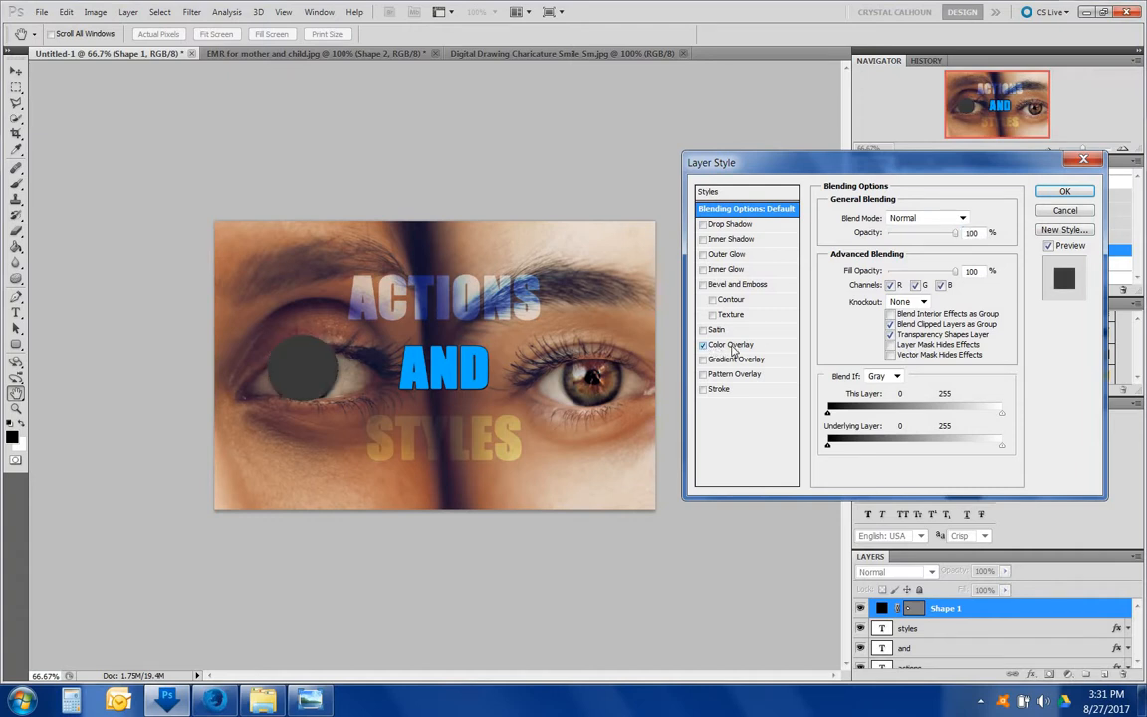
click(734, 347)
click(968, 219)
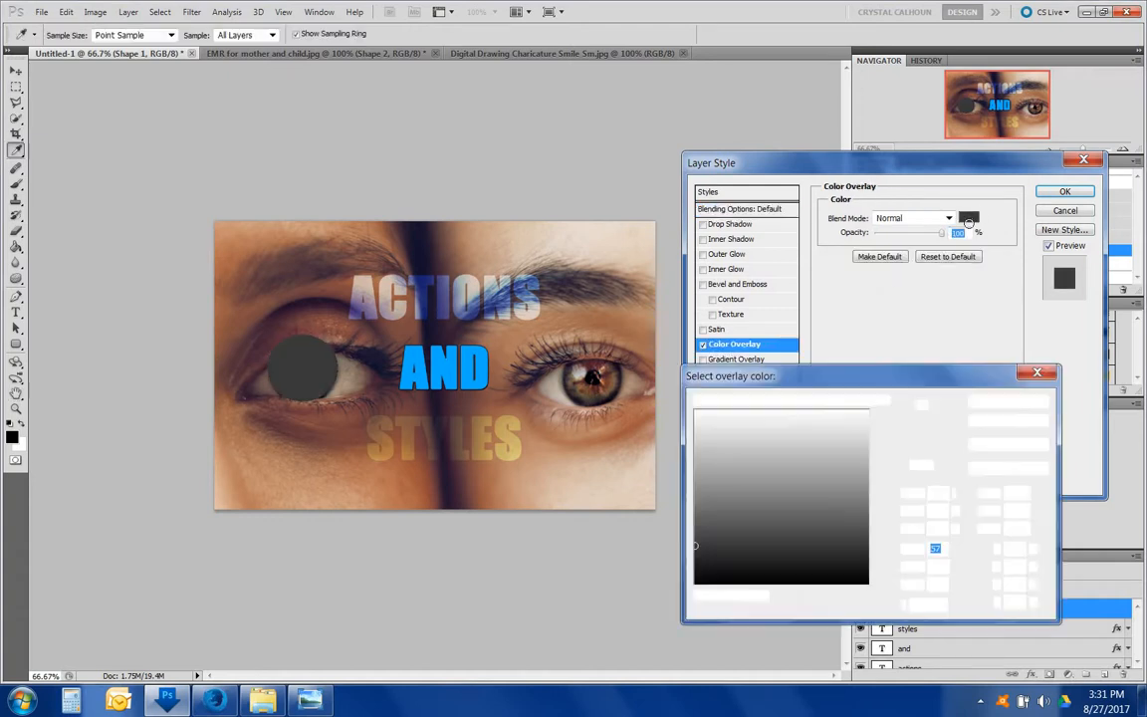
click(820, 444)
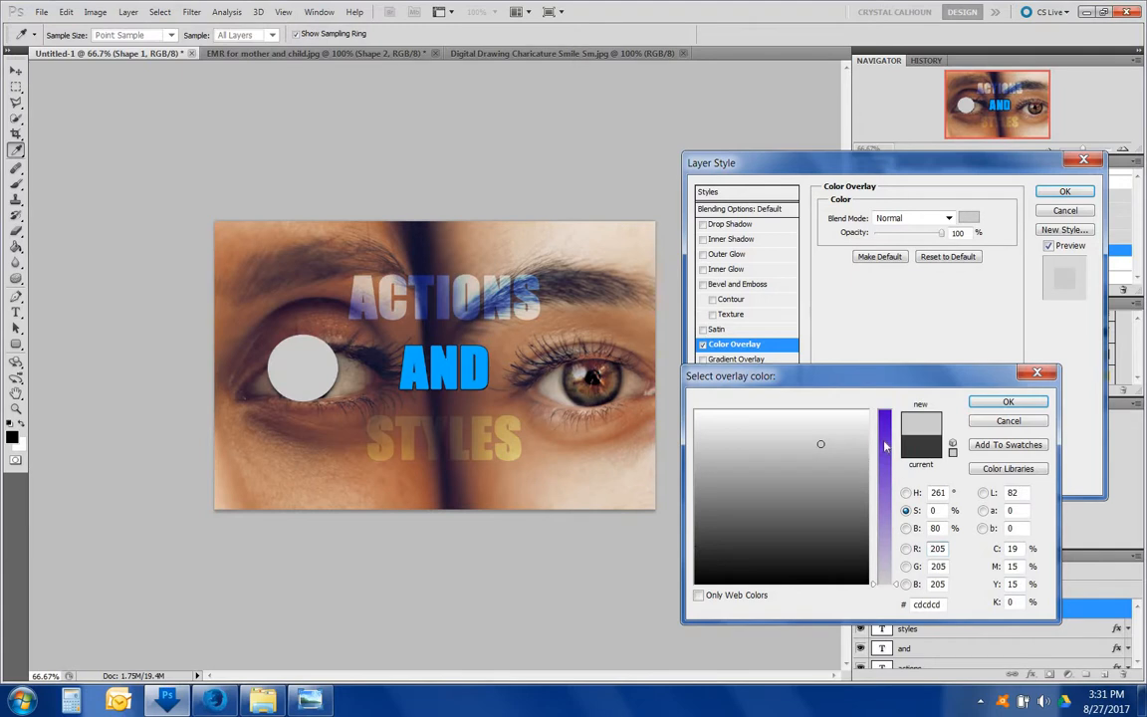
click(876, 435)
click(785, 441)
click(787, 430)
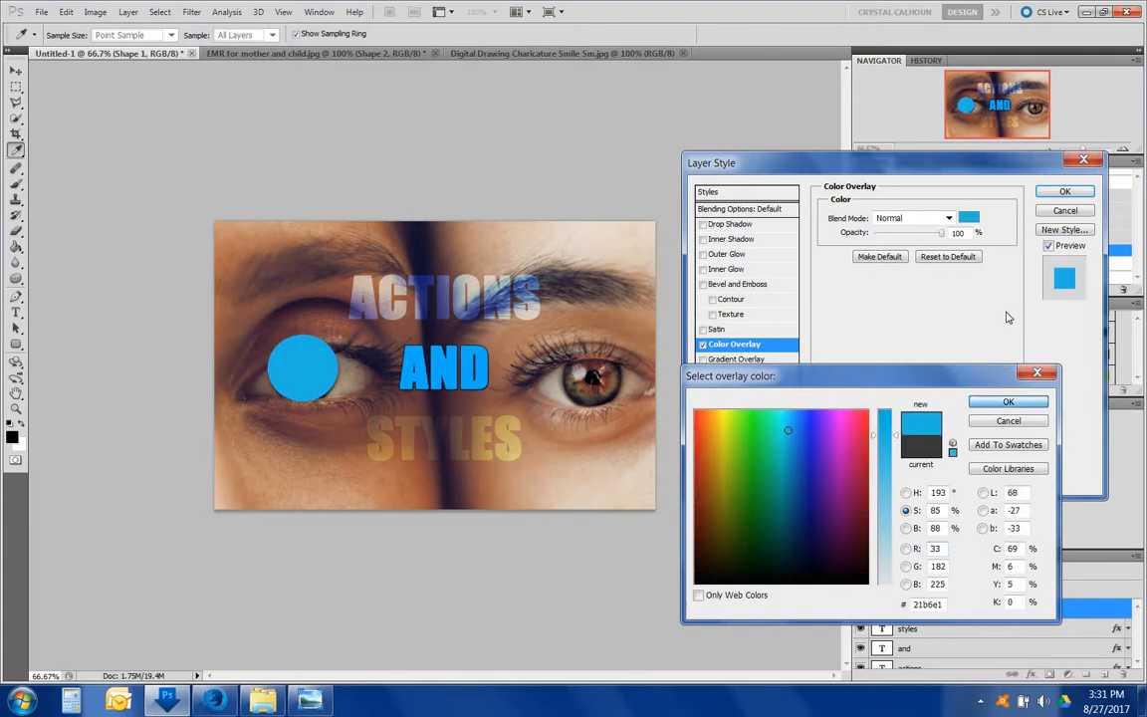
click(1004, 403)
Try the overlay in Color Dodge mode at 67% opacity with the layer's Fill Opacity at 0%, then cancel the layer style
click(911, 218)
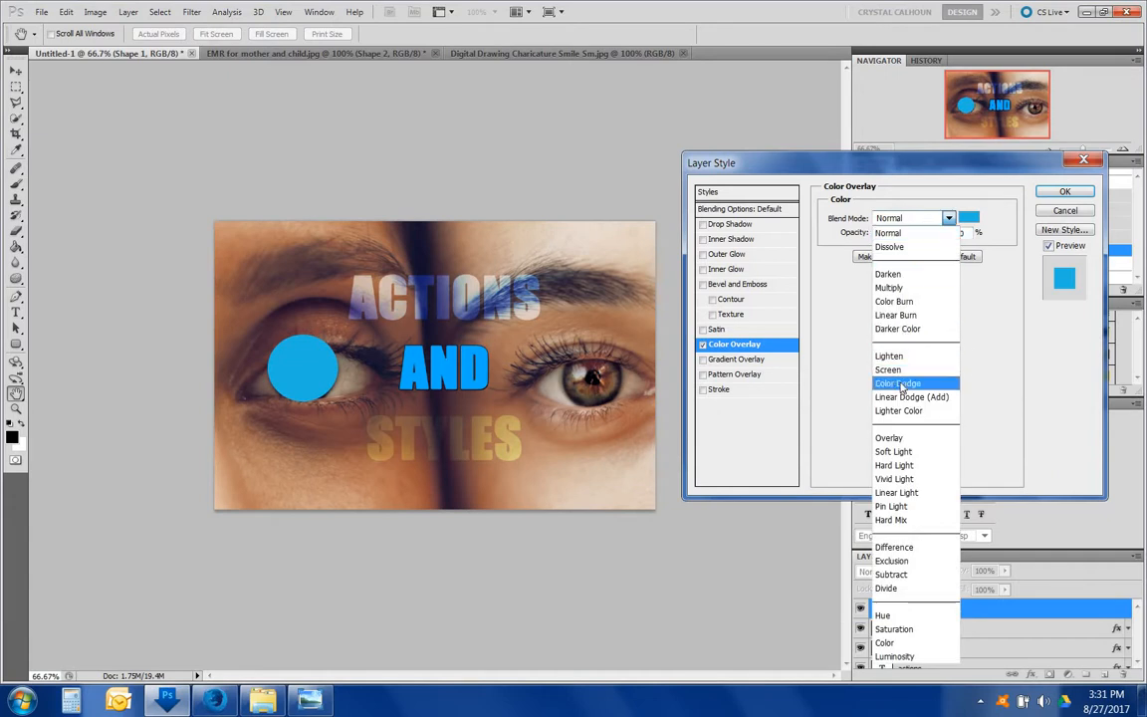
click(898, 384)
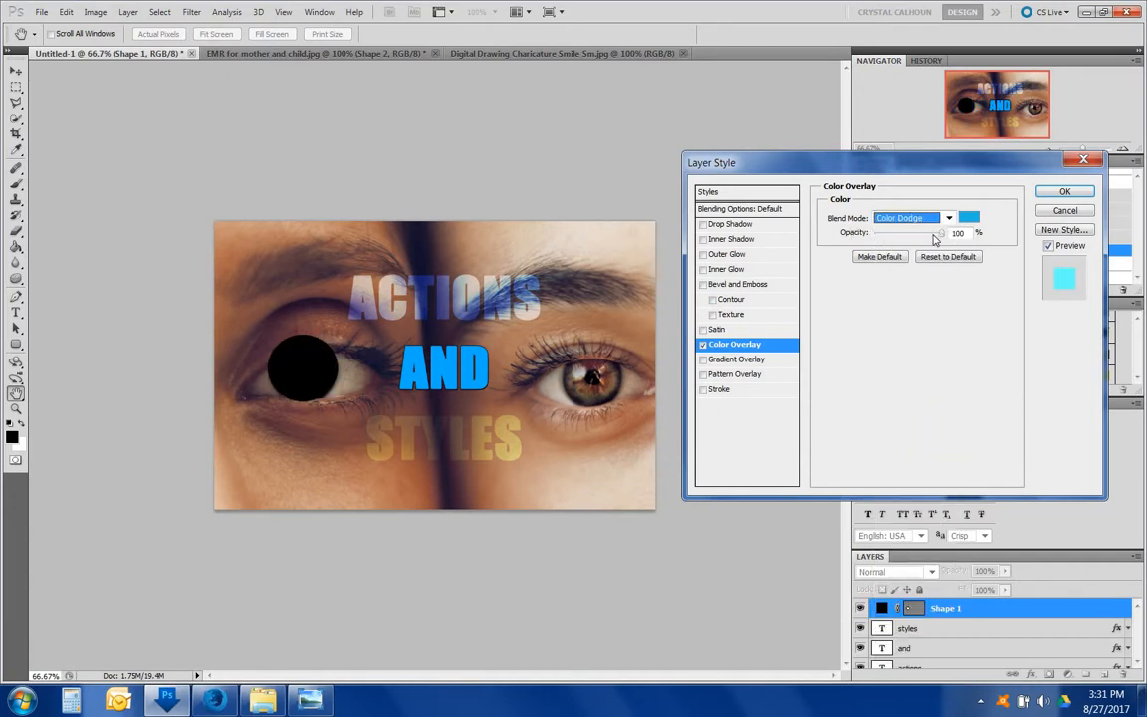
click(699, 206)
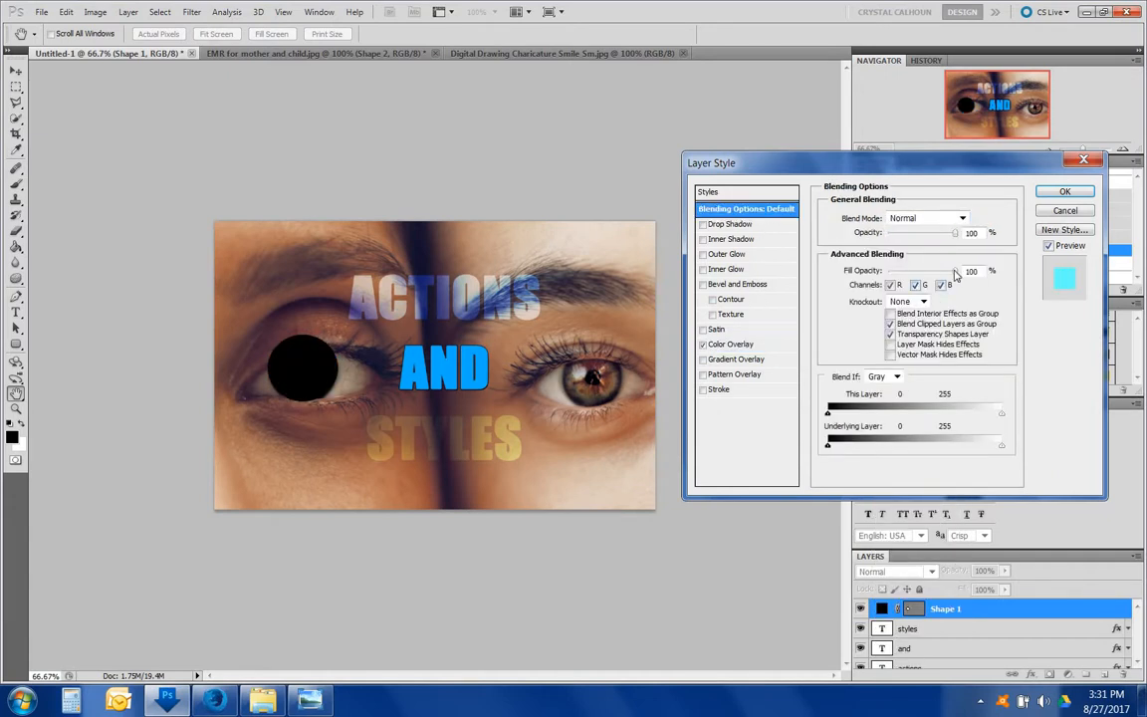
drag(959, 273, 839, 249)
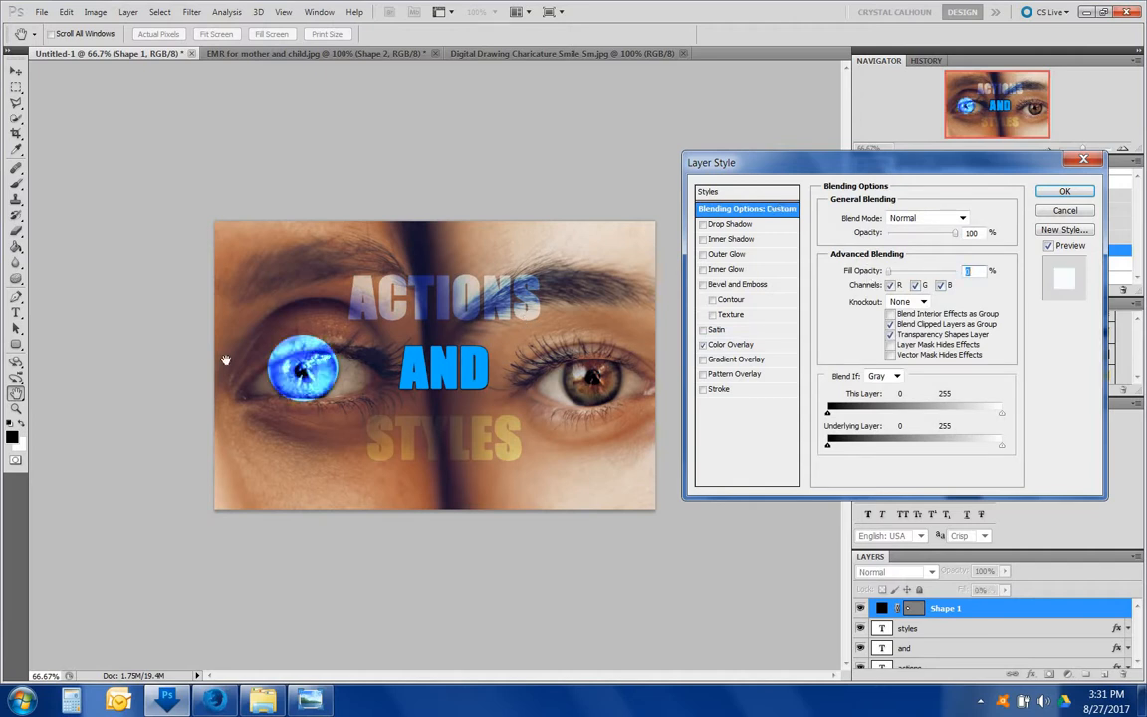
click(727, 344)
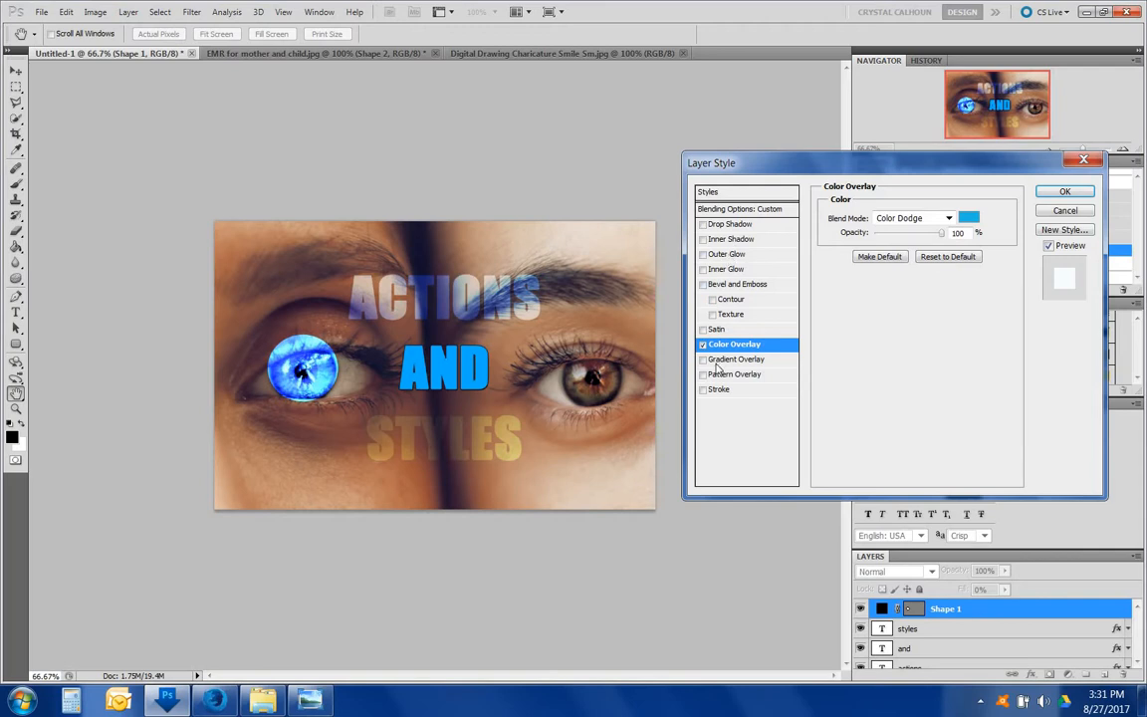
drag(940, 232, 926, 237)
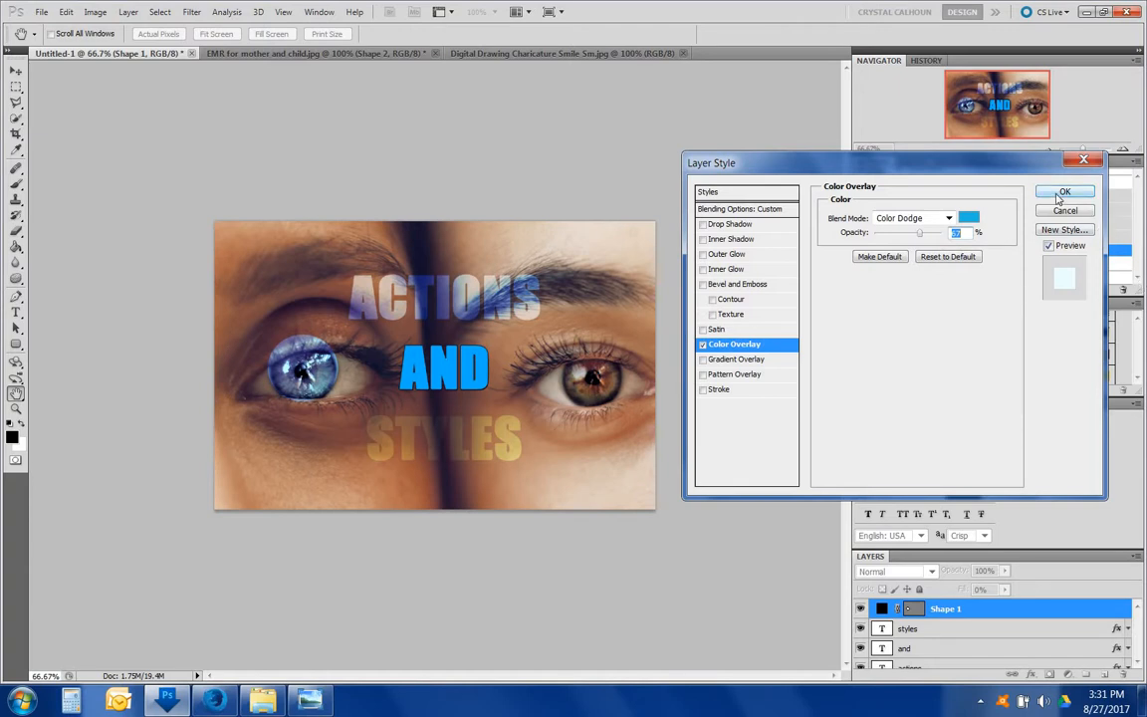
key(Escape)
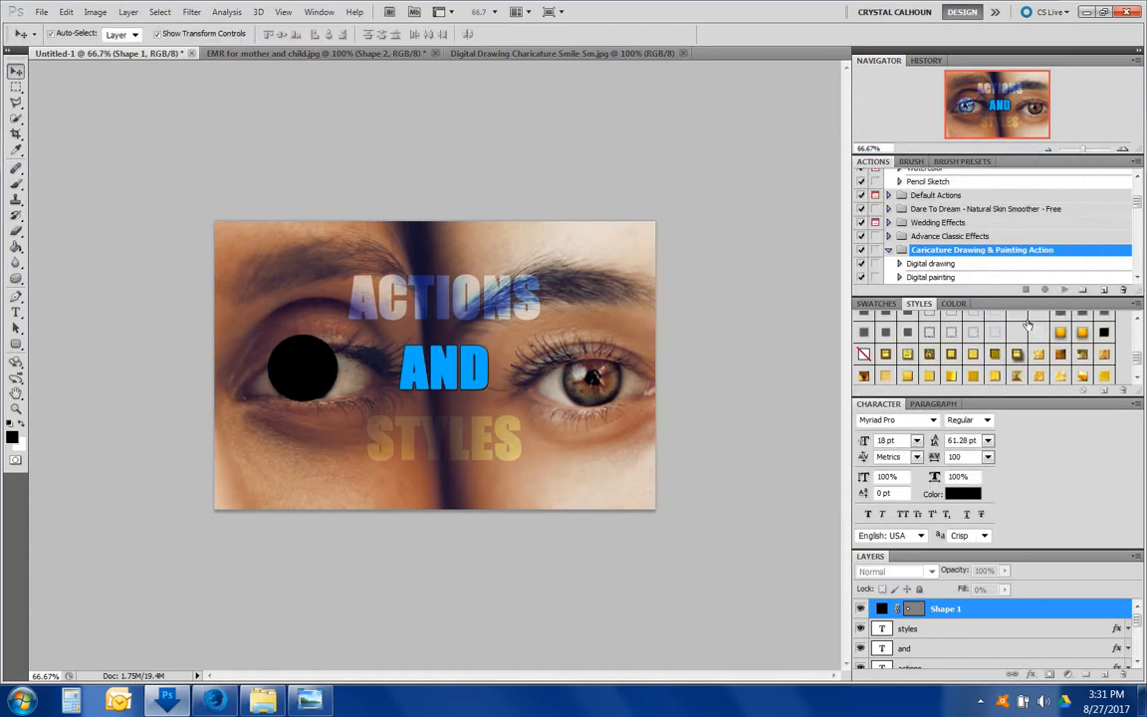
Apply the saved Blue Eyes preset style to the black circle
click(1137, 374)
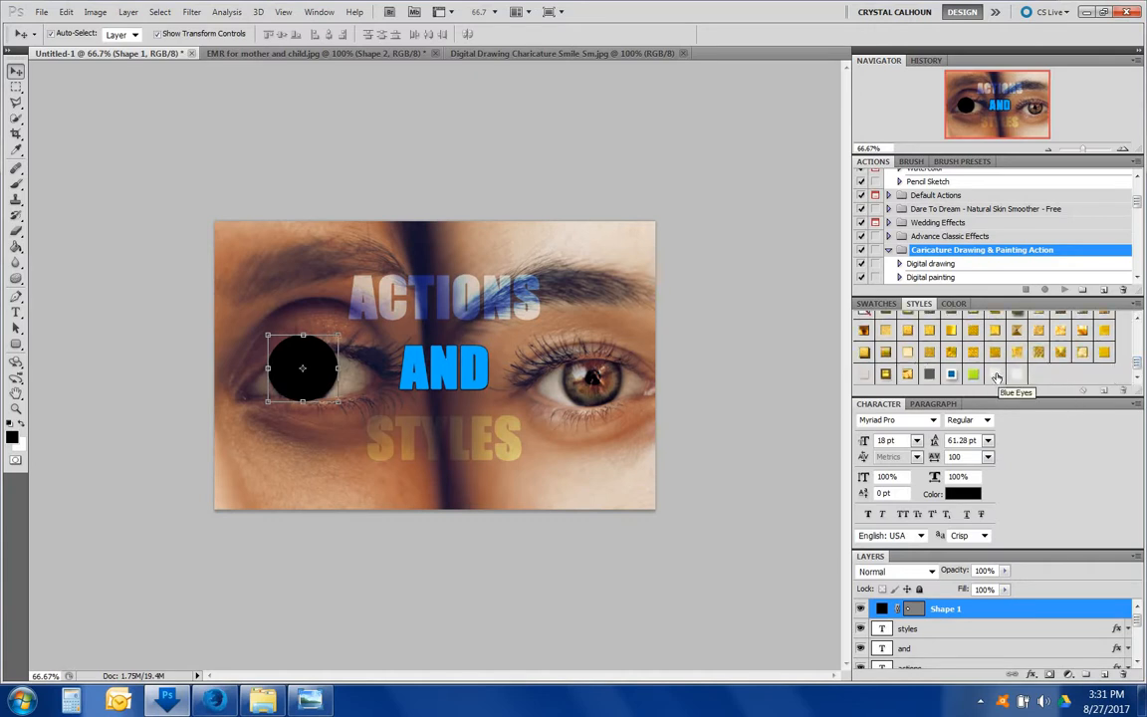
click(997, 376)
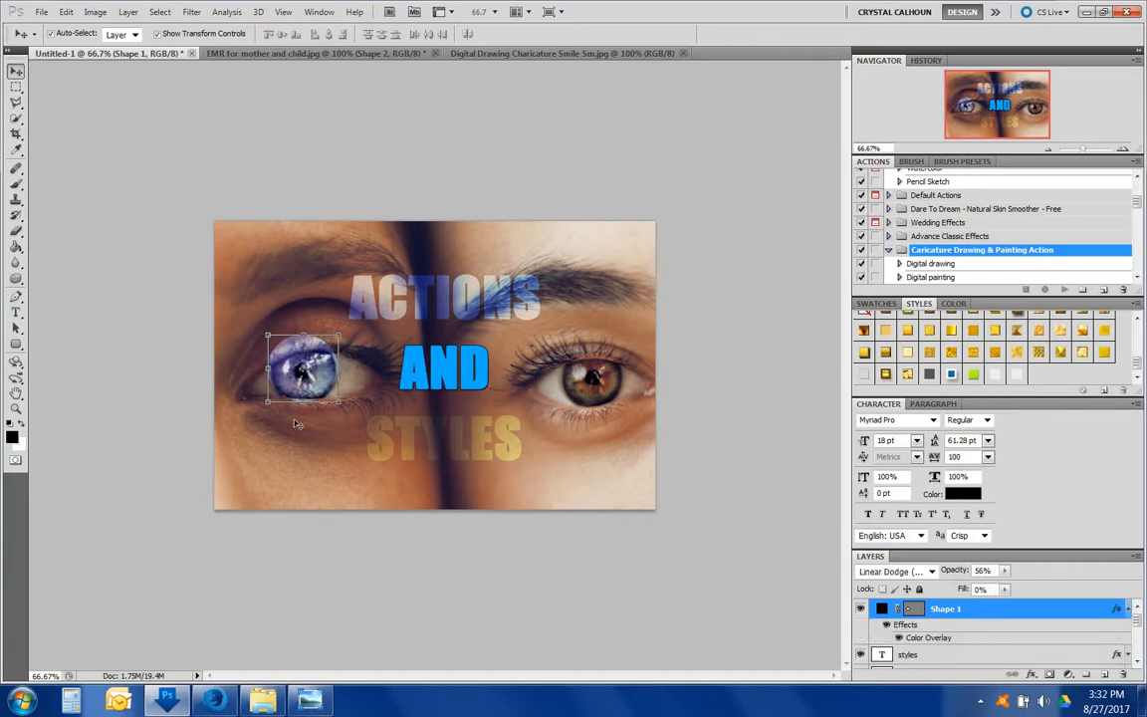
Draw an ellipse over the brown iris of the other eye and widen it slightly to fit the iris
click(16, 343)
click(54, 334)
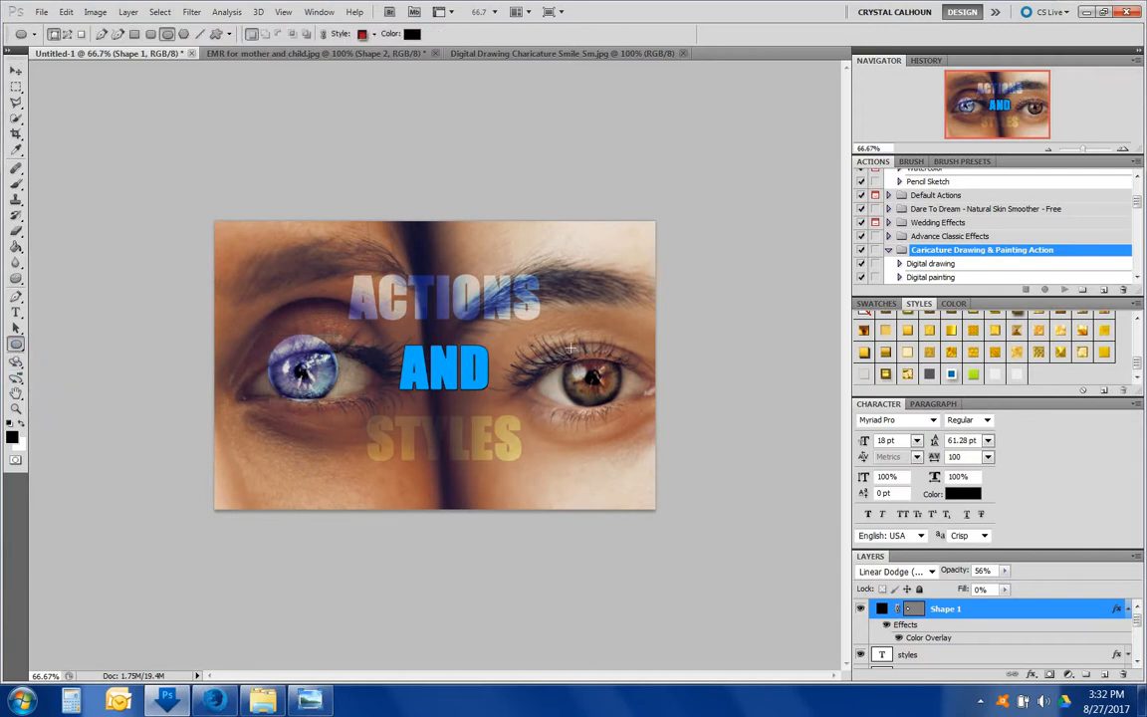
drag(563, 349, 621, 408)
click(17, 71)
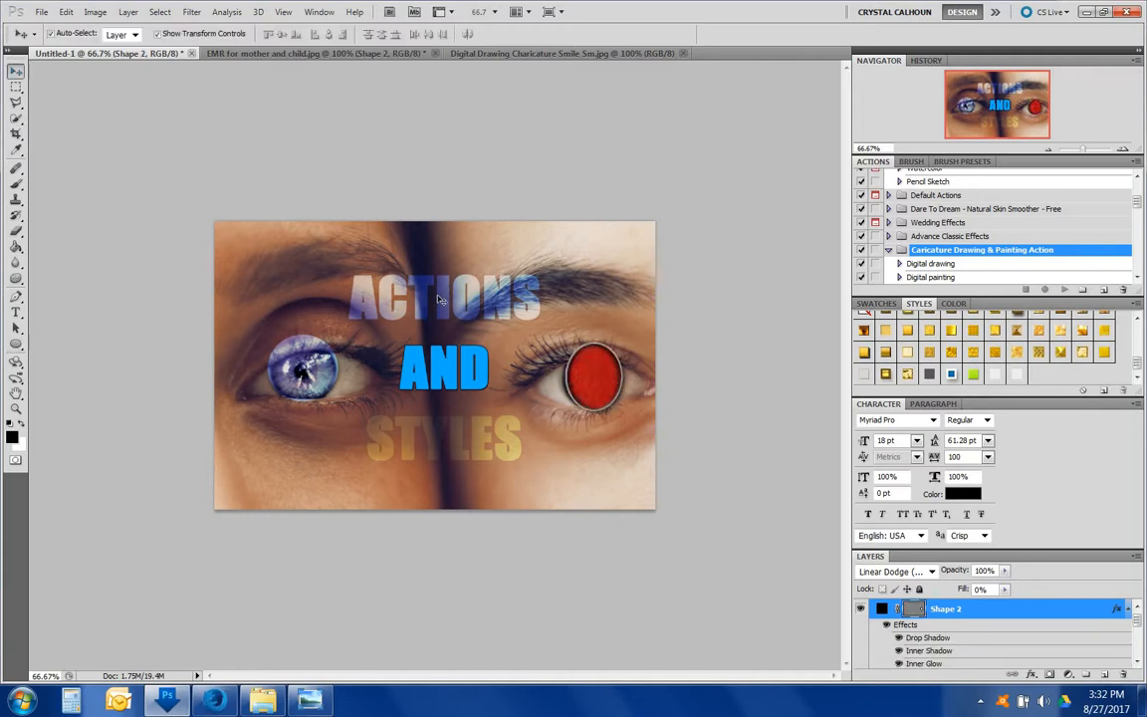
key(ctrl+t)
drag(566, 376, 559, 377)
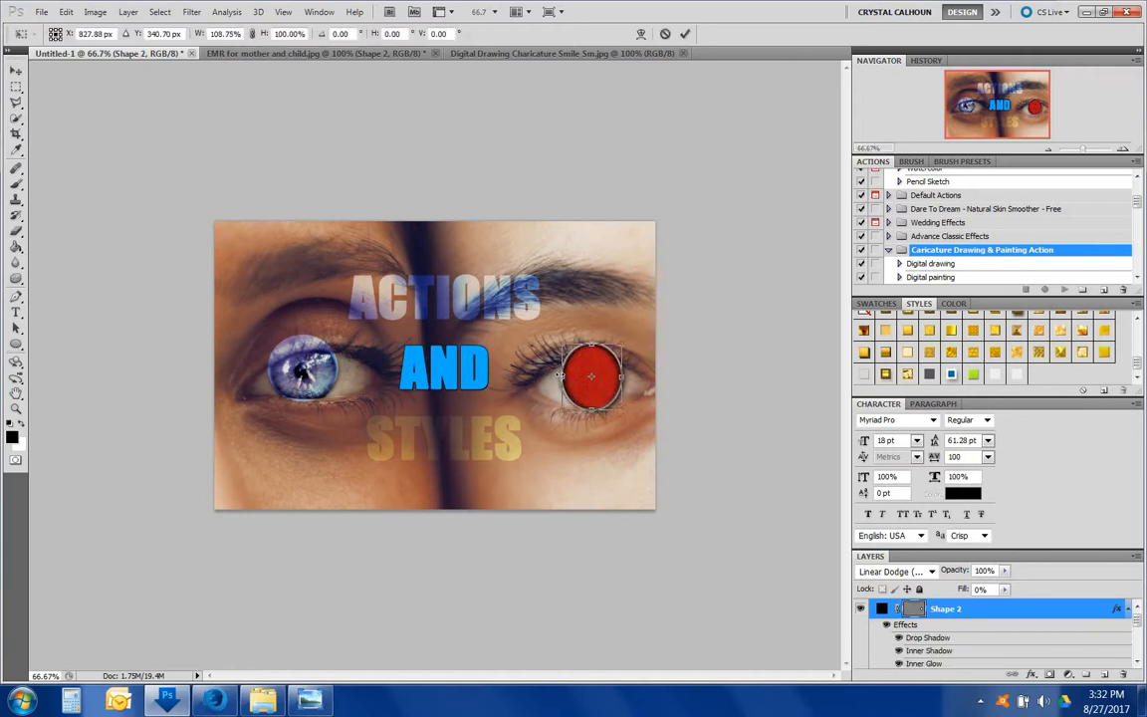
key(Return)
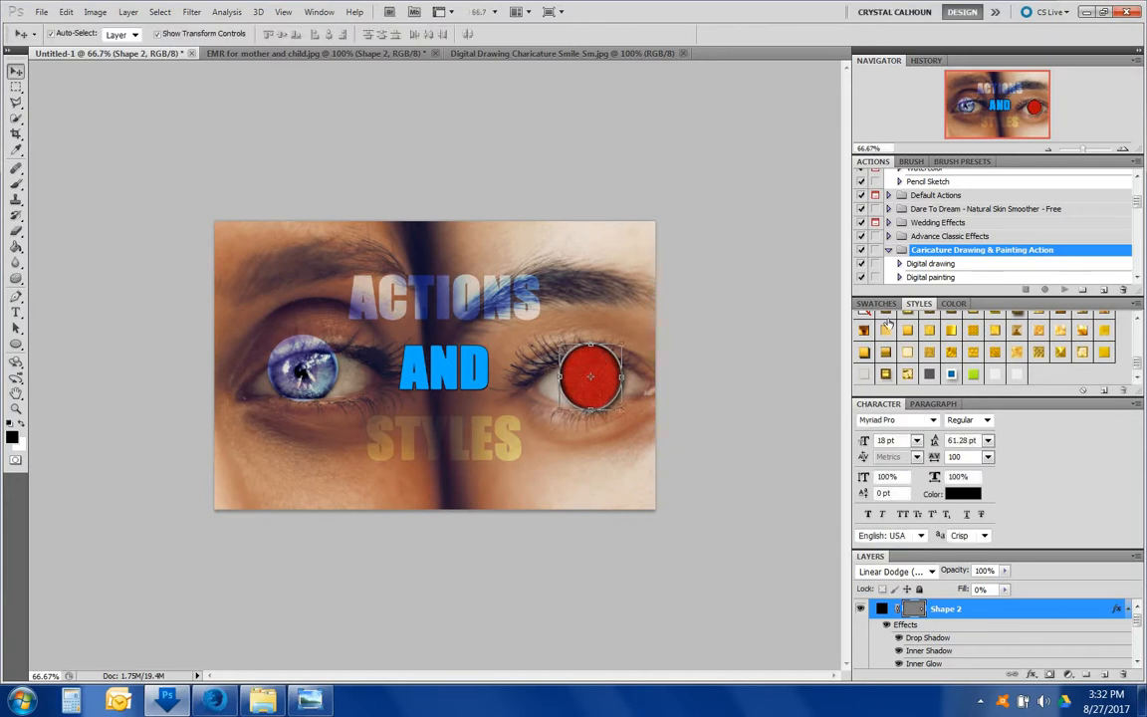
Apply the green eye preset style to the new ellipse and compare the eye with the shape hidden and shown
click(1015, 375)
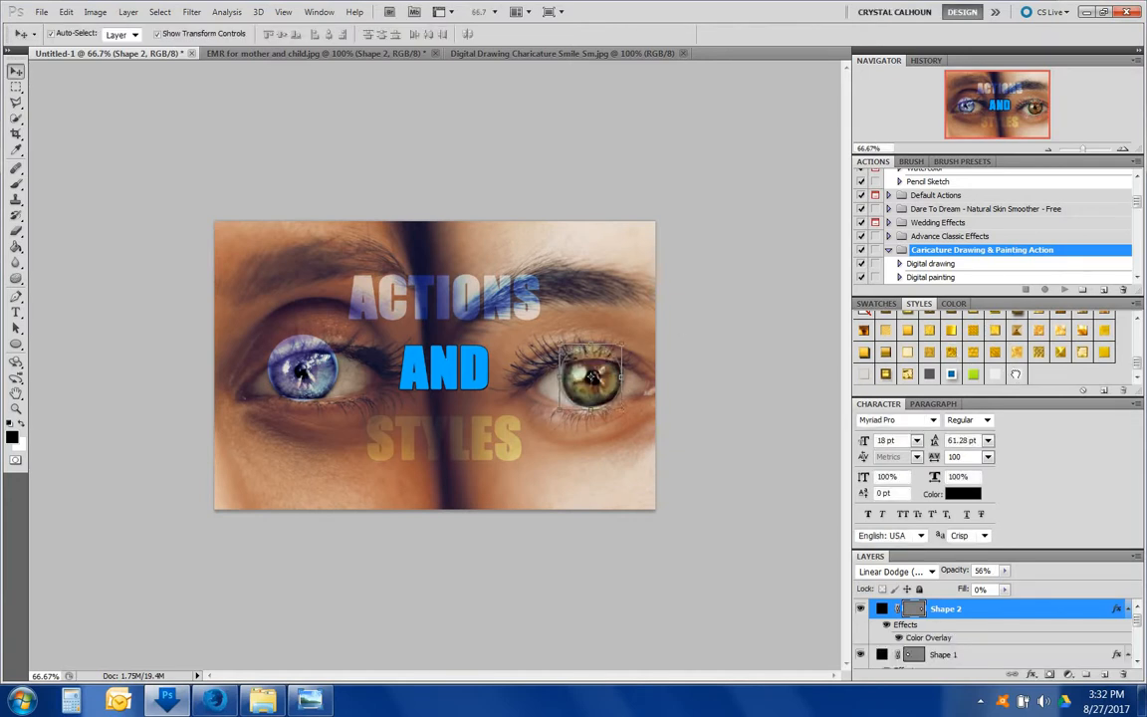
click(860, 608)
click(860, 608)
Review the Layer Style blending options of the green eye ellipse without changing them
double_click(1008, 611)
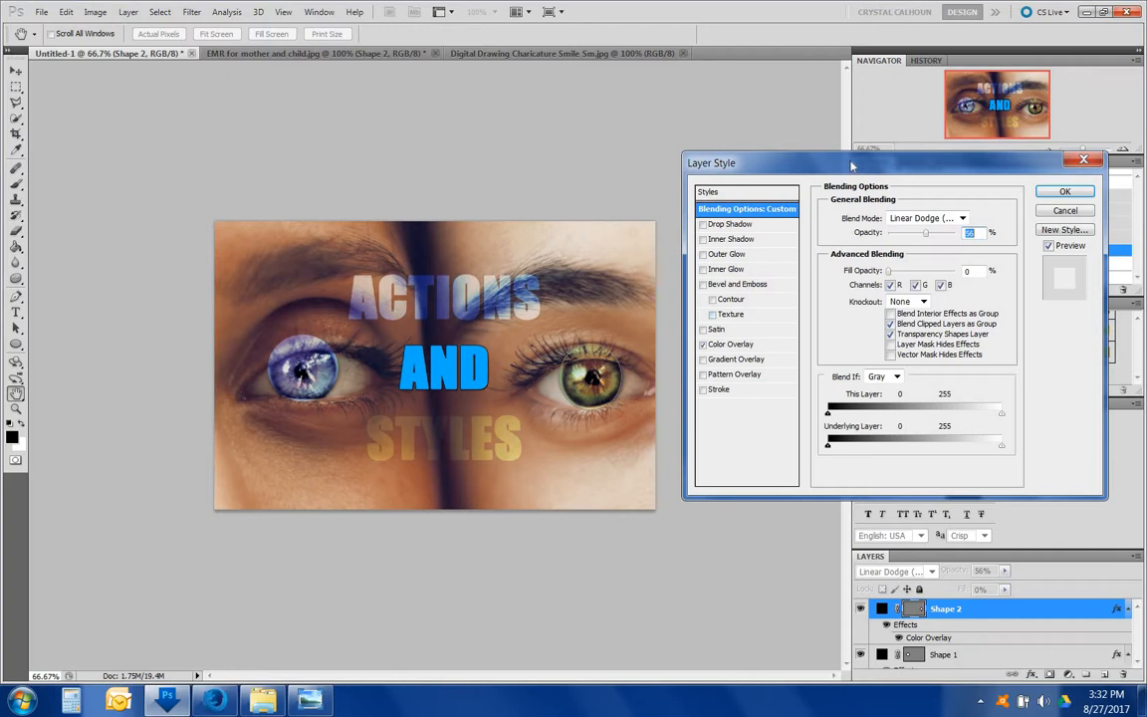
drag(856, 164, 192, 133)
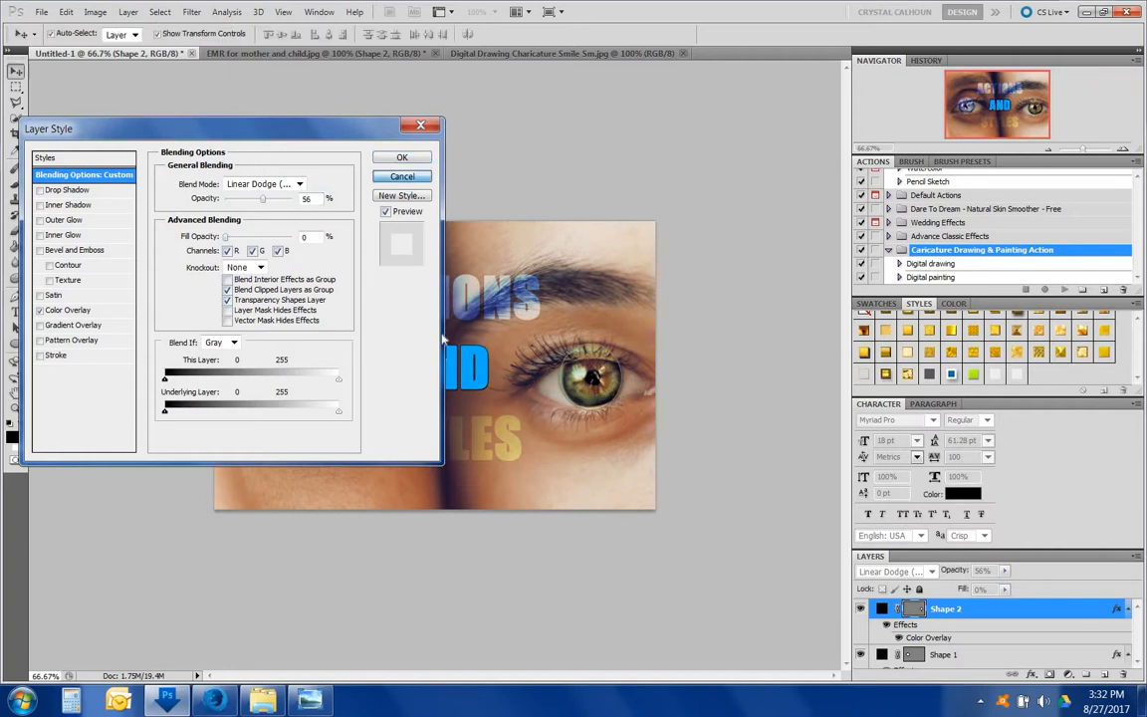
click(402, 157)
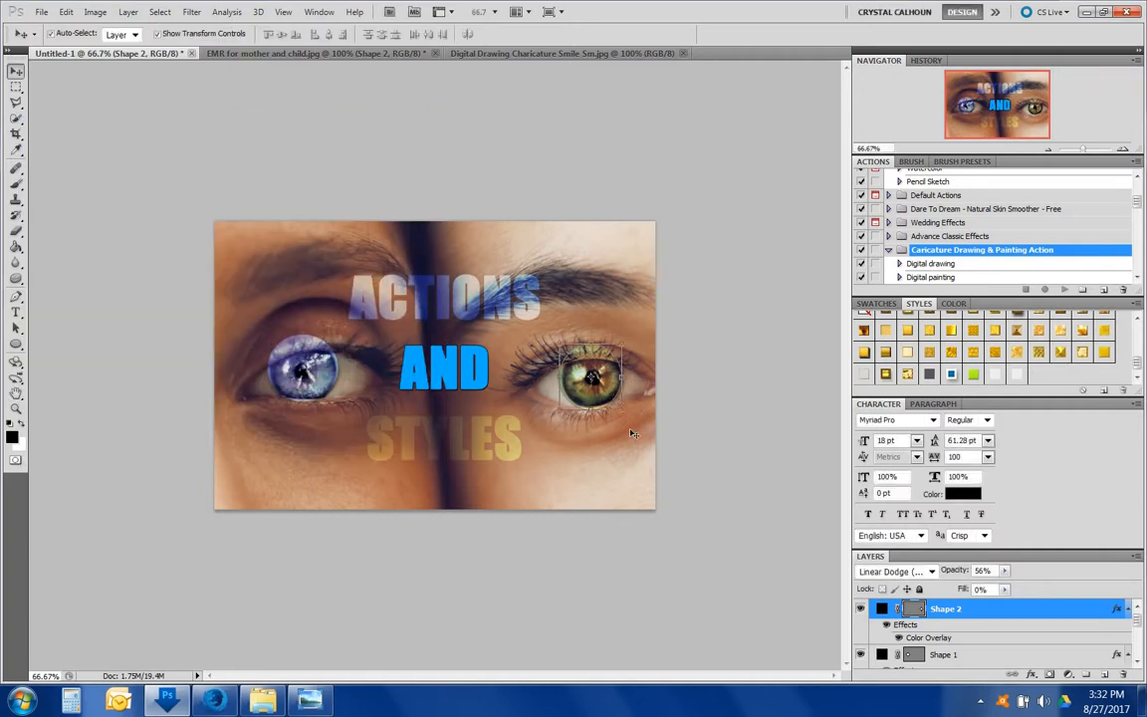
Paint a black squiggle across both eyes on a new layer with a hard round 60 px brush
click(16, 184)
click(71, 171)
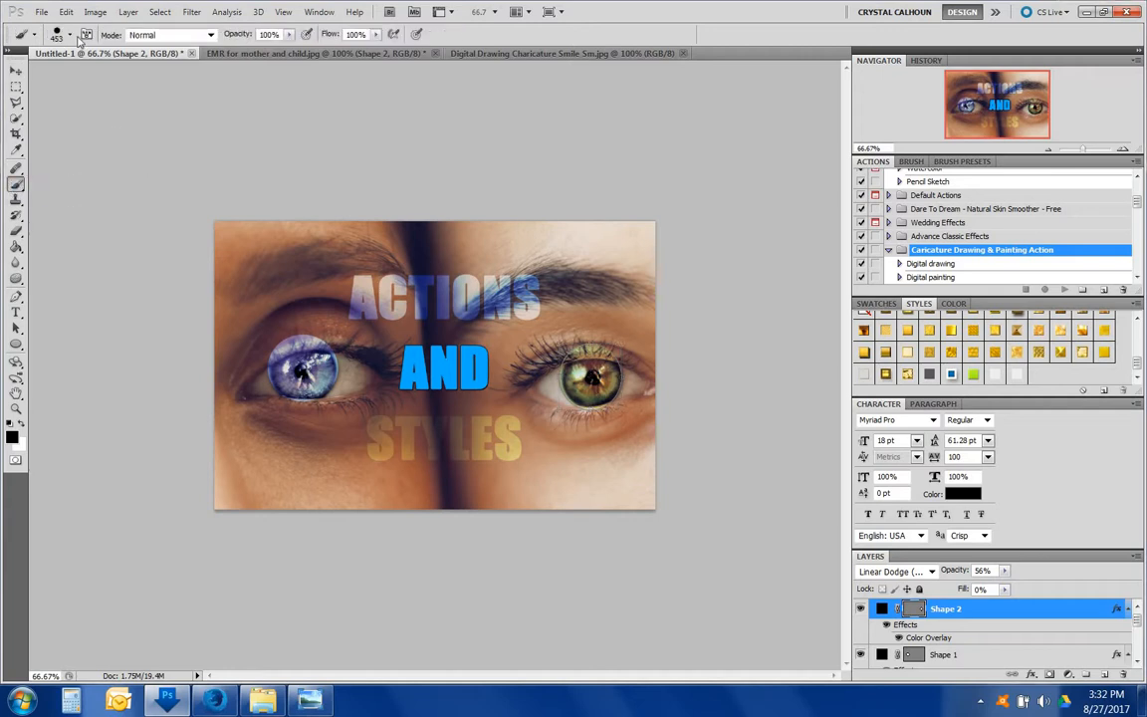
key(ctrl+shift+alt+n)
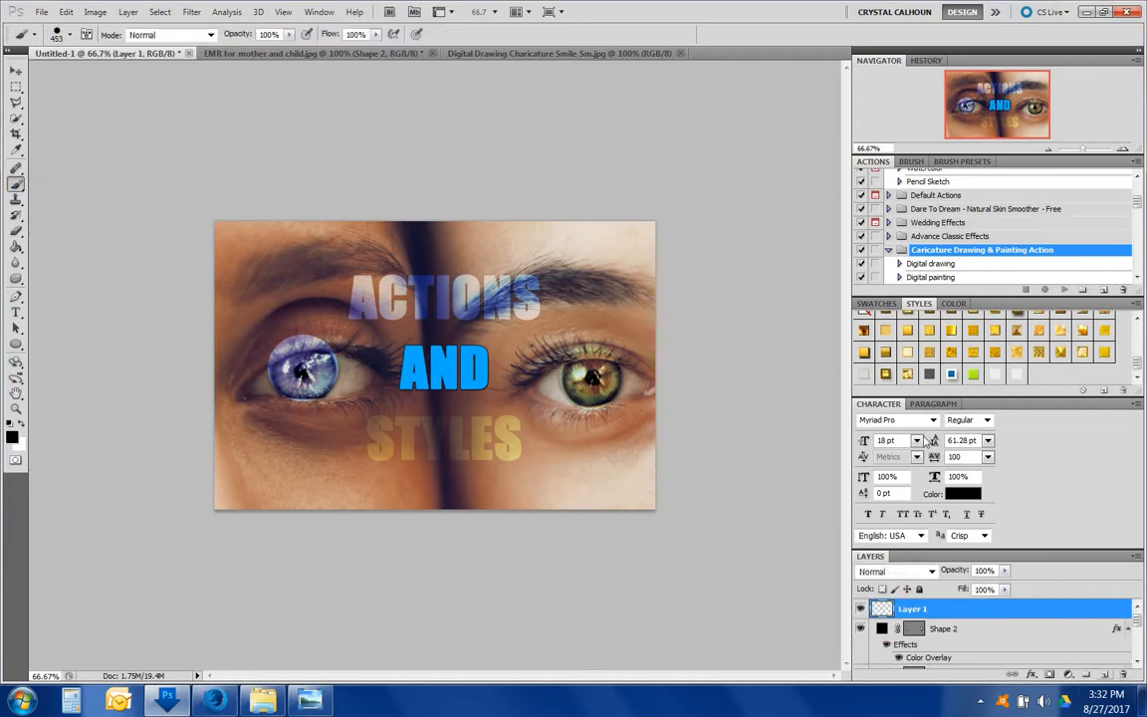
click(69, 34)
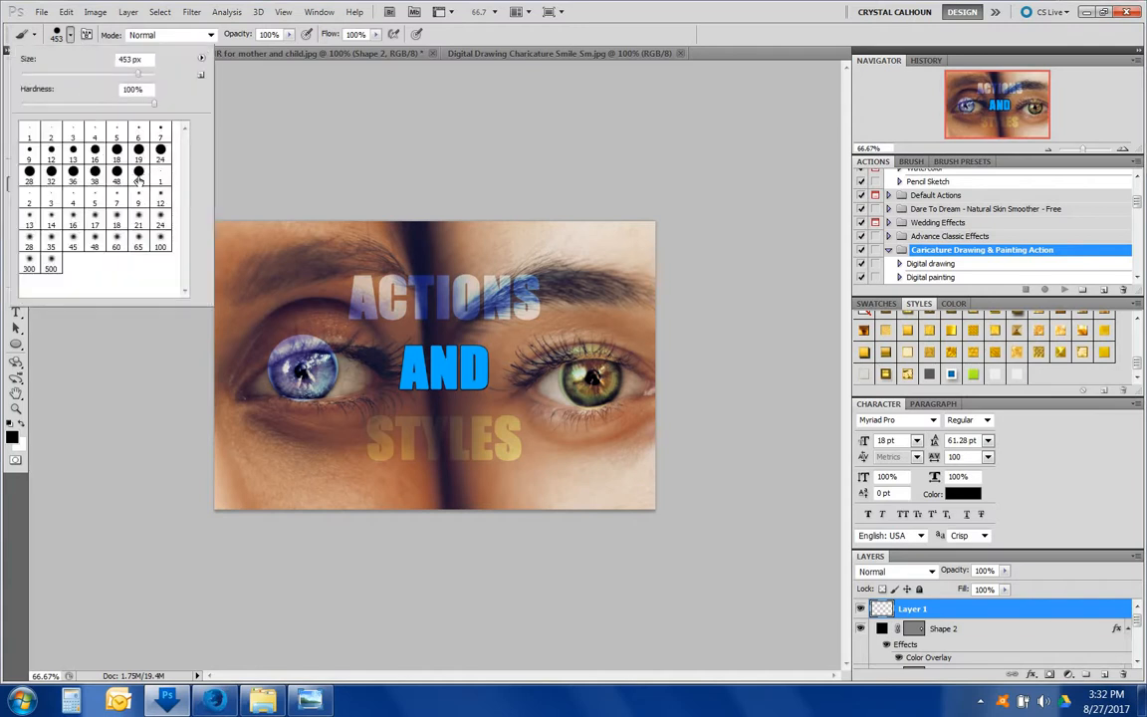
click(139, 171)
click(425, 256)
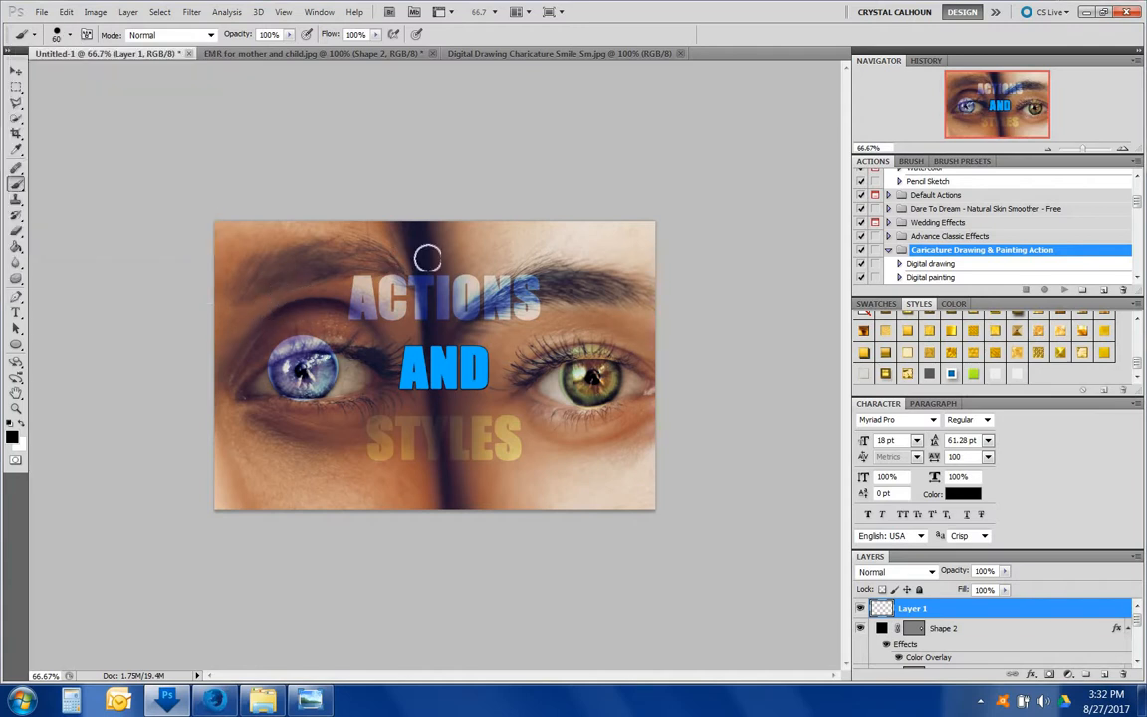
mouse_move(256, 320)
mouse_down()
mouse_move(455, 279)
mouse_move(423, 393)
mouse_up()
mouse_move(503, 320)
mouse_down()
mouse_move(540, 374)
mouse_move(480, 419)
mouse_move(541, 454)
mouse_move(598, 425)
mouse_move(622, 446)
mouse_up()
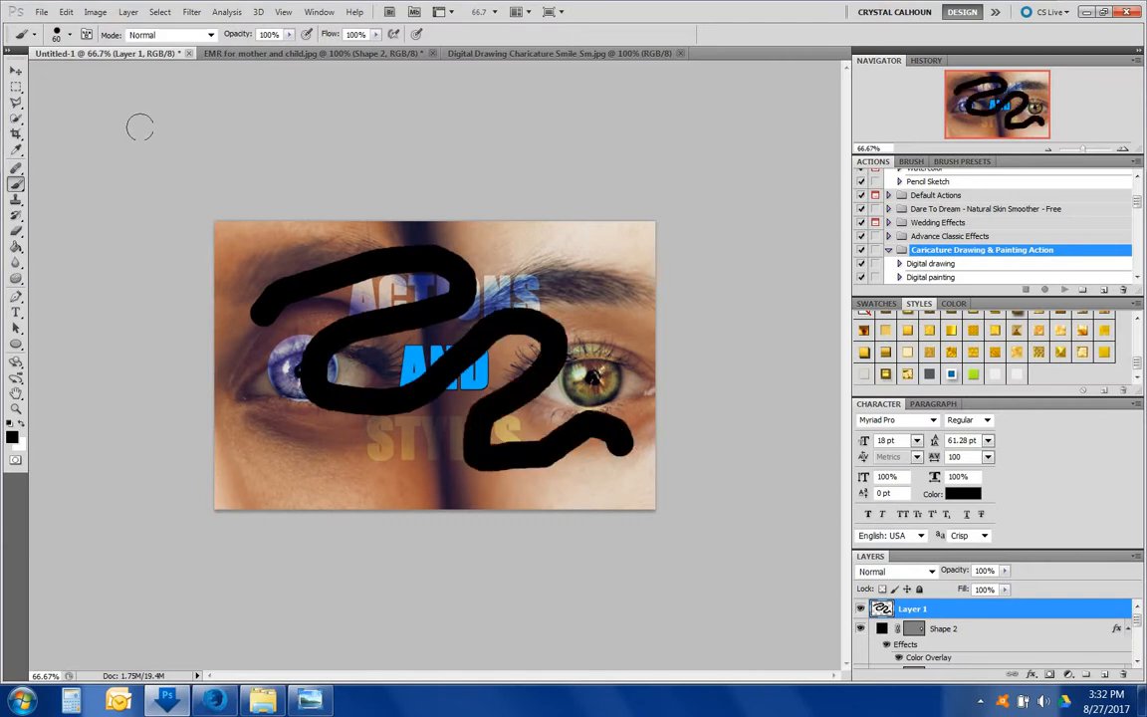
Collapse the Shape 2 effects and hide the styles, and, and actions text layers plus both eye shape layers
click(16, 71)
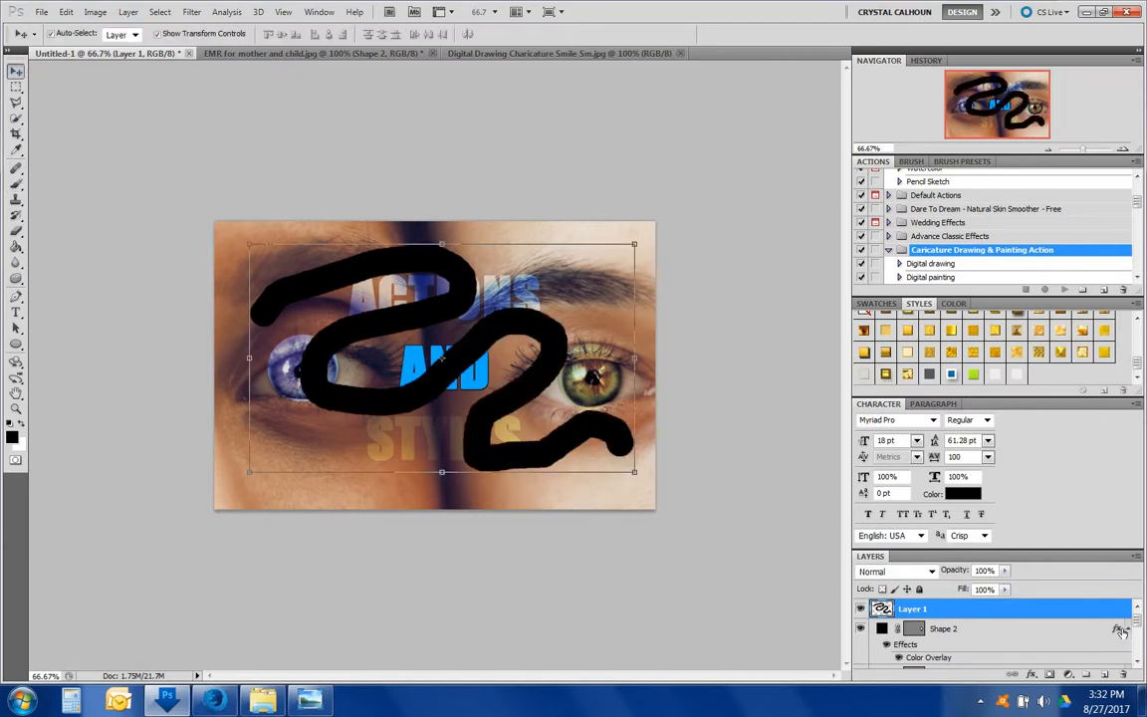
click(1128, 628)
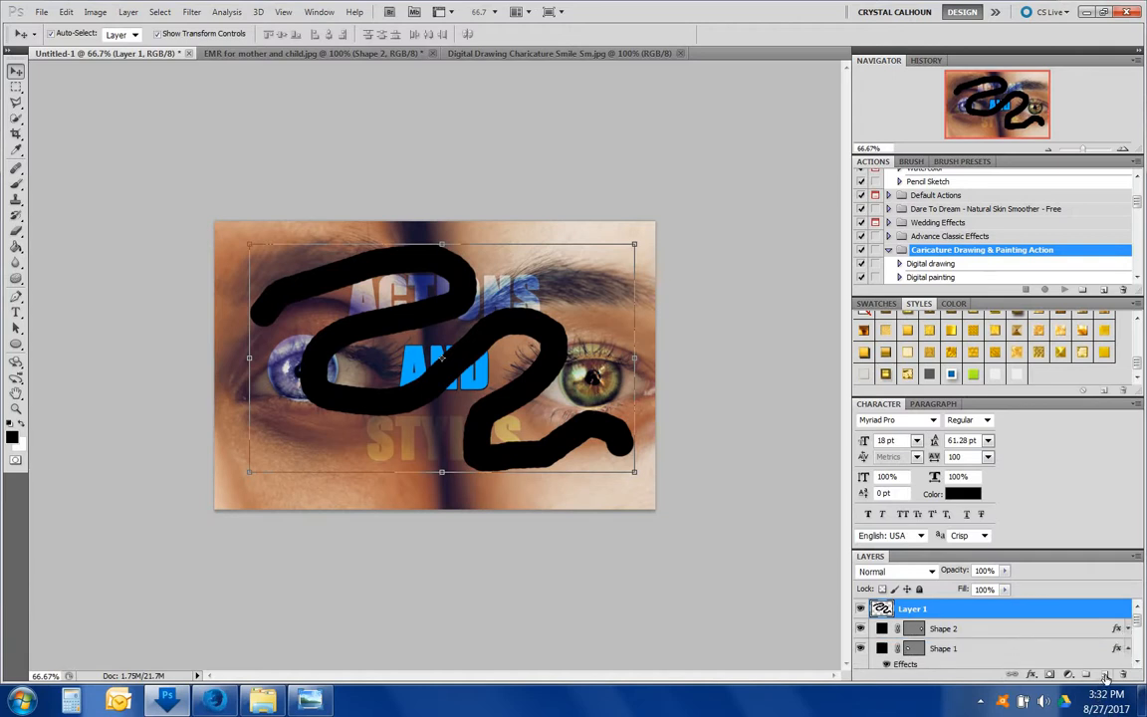
scroll(1006, 652, down, 5)
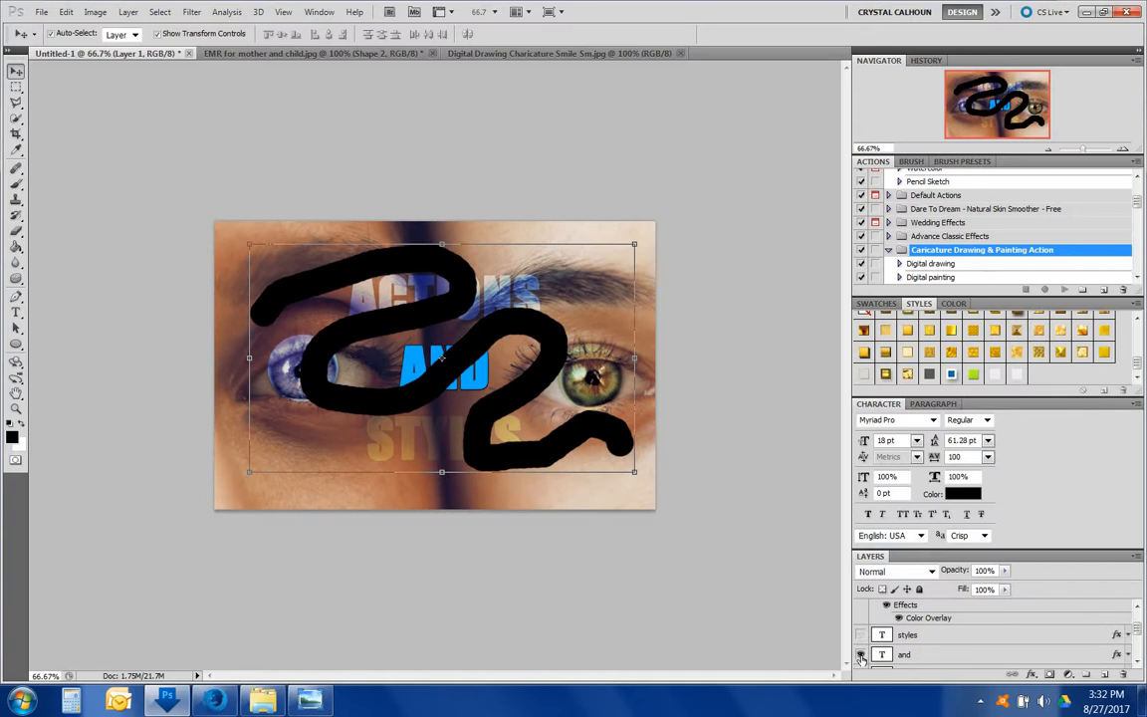
drag(860, 634, 860, 655)
scroll(862, 657, down, 1)
click(860, 654)
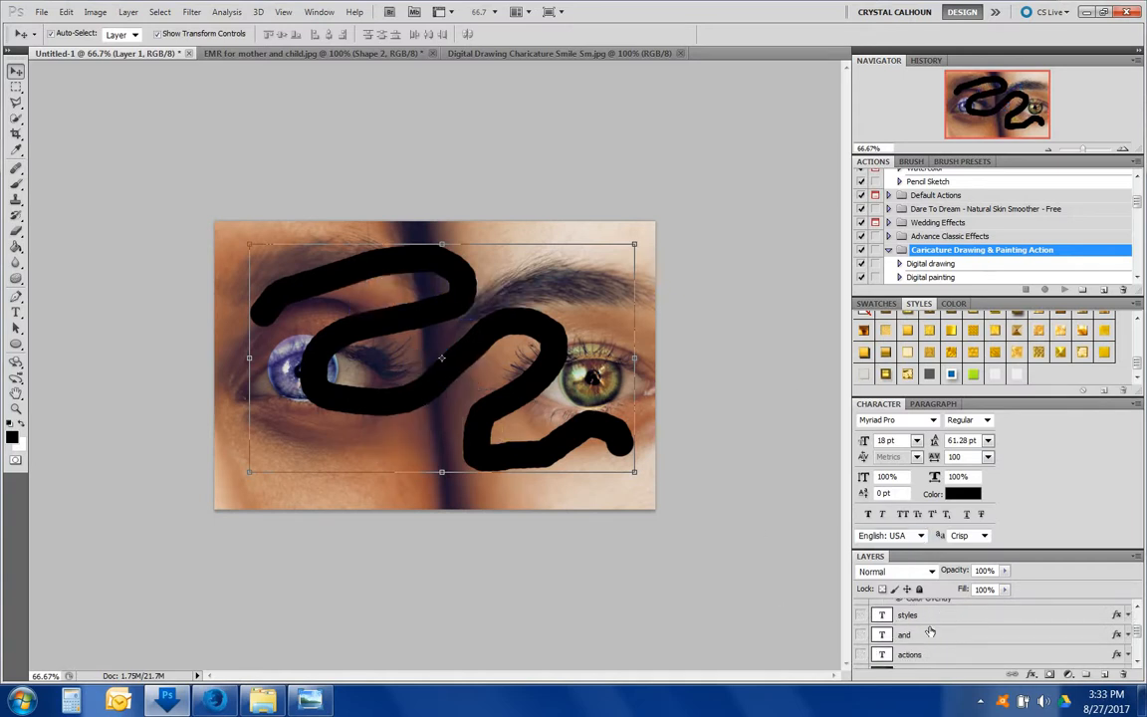
scroll(876, 638, up, 6)
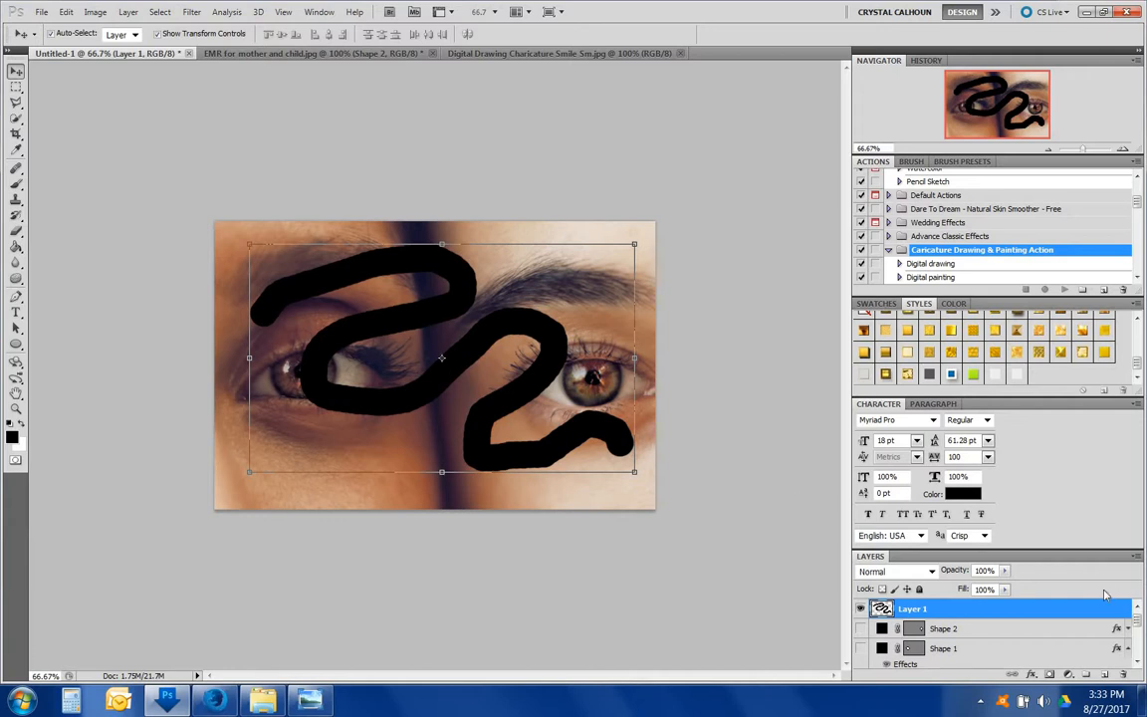
Add a Pattern Overlay to the black squiggle layer using the white pattern with dark grey speckles
double_click(1026, 617)
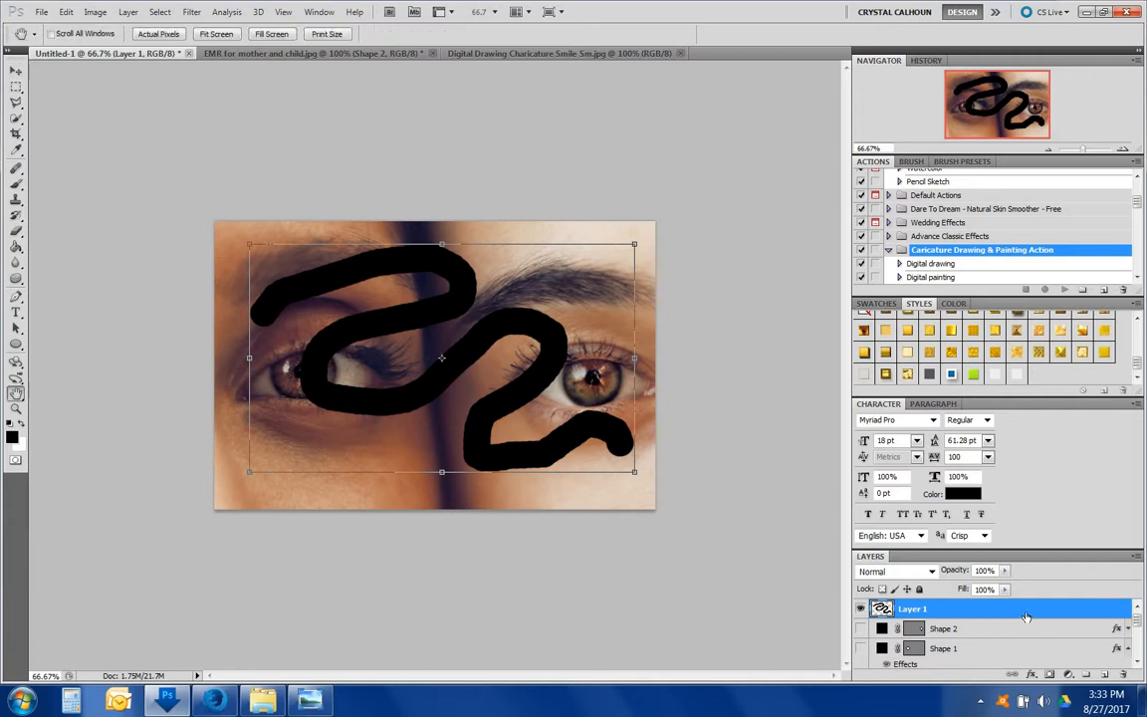
drag(327, 130, 848, 125)
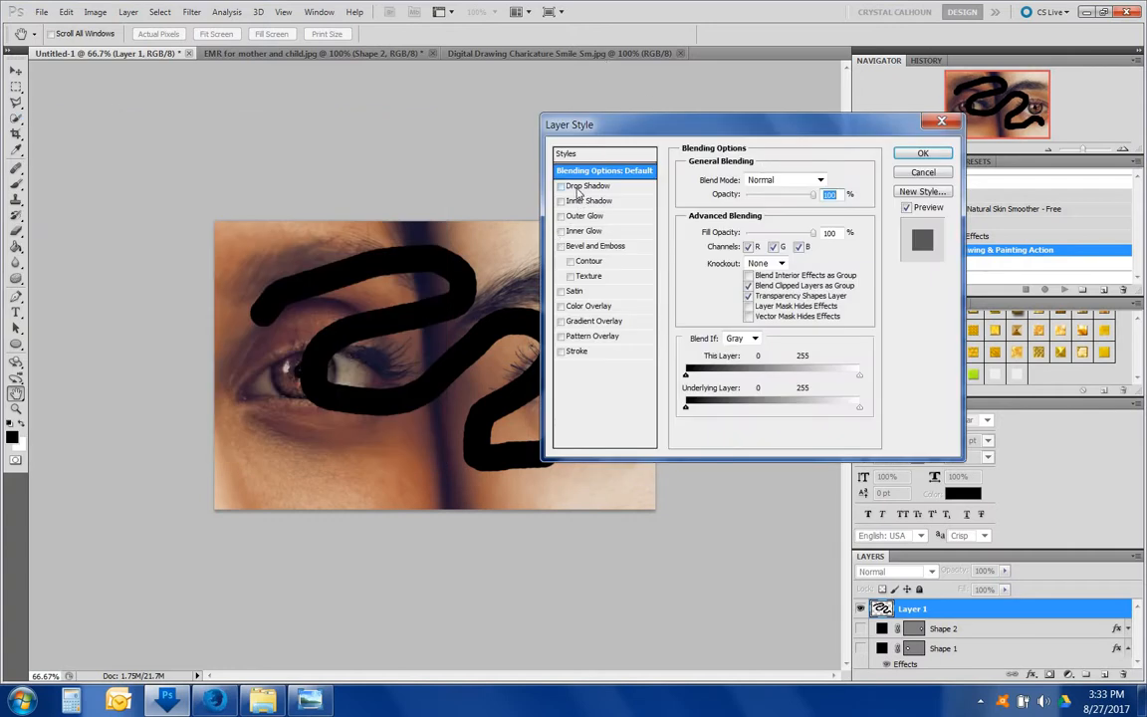
click(592, 335)
click(775, 225)
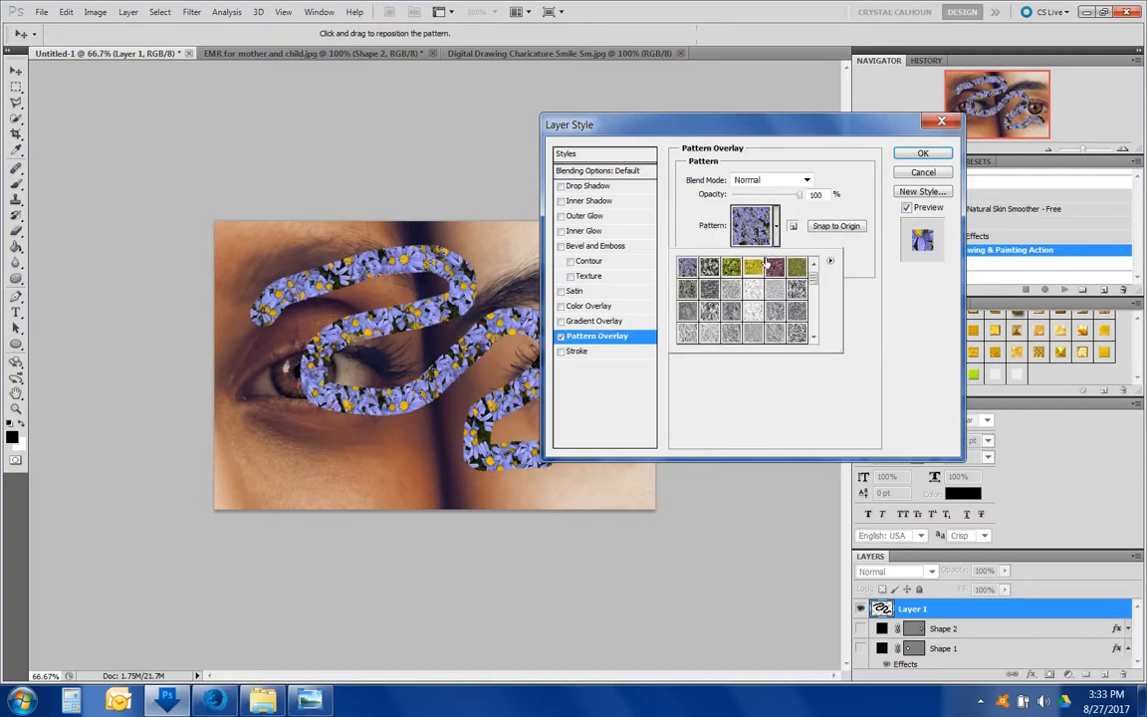
click(754, 313)
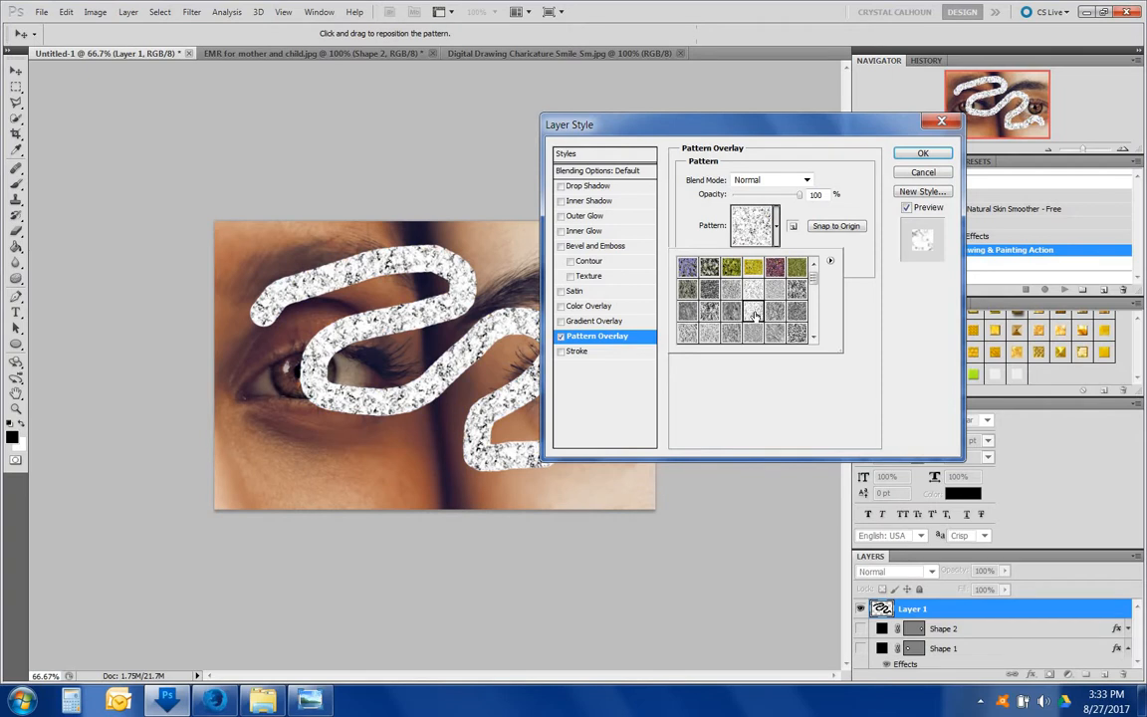
click(757, 155)
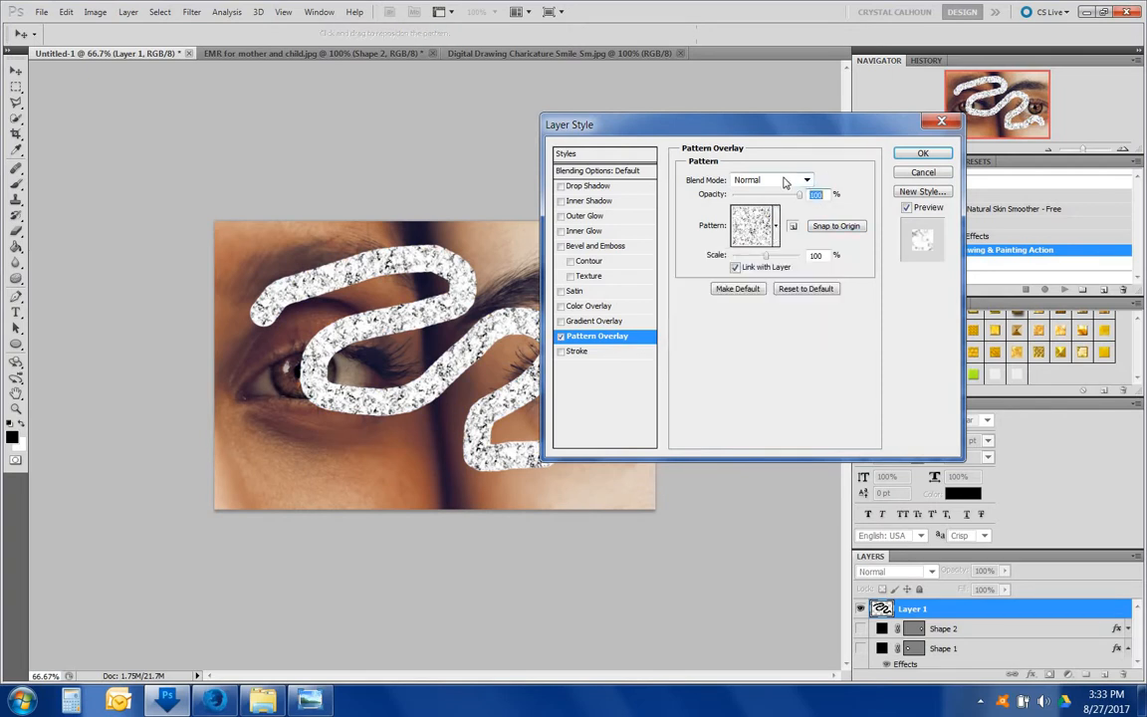
Try the Pattern Overlay blend modes from Darken through Lighten to Screen
click(768, 180)
click(766, 235)
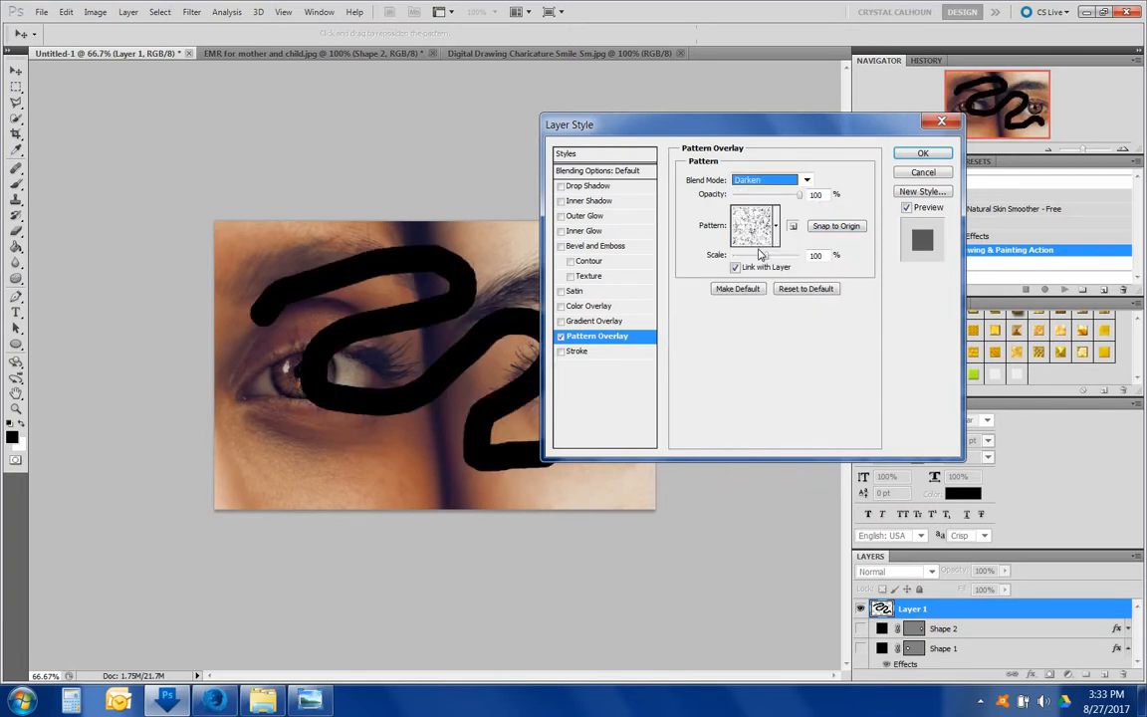
key(Down)
key(Down)
key(Down)
key(Down)
key(Down)
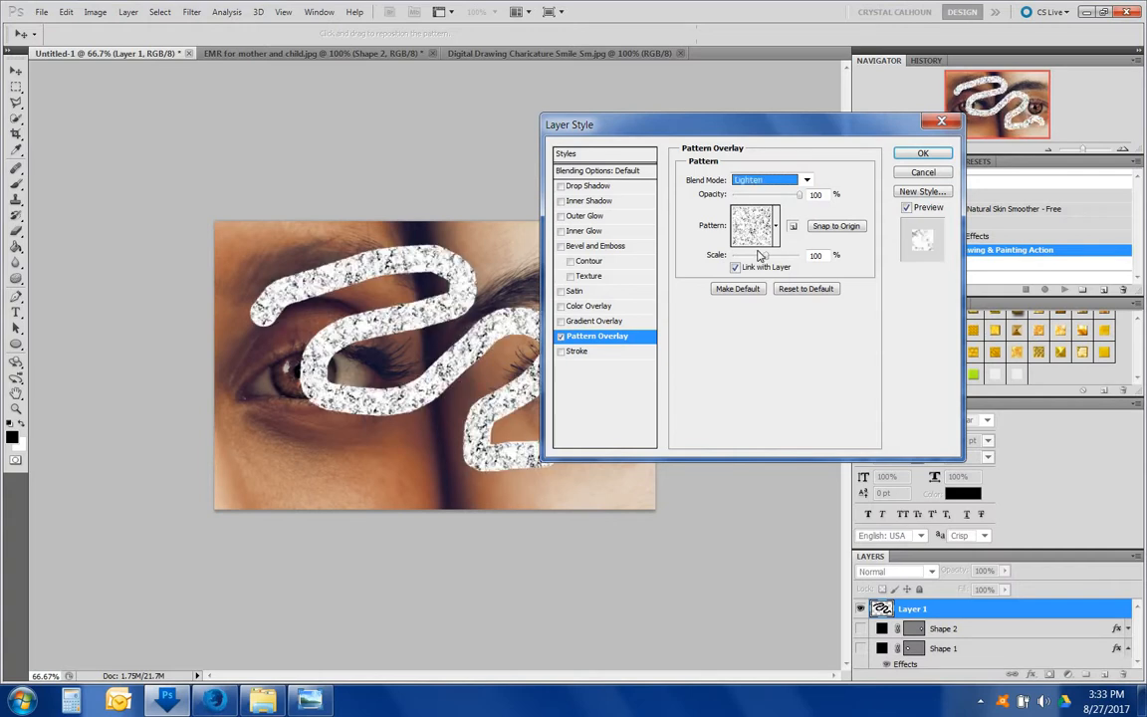
Set the squiggle layer's Fill Opacity to 0% and return to the Pattern Overlay settings
click(624, 171)
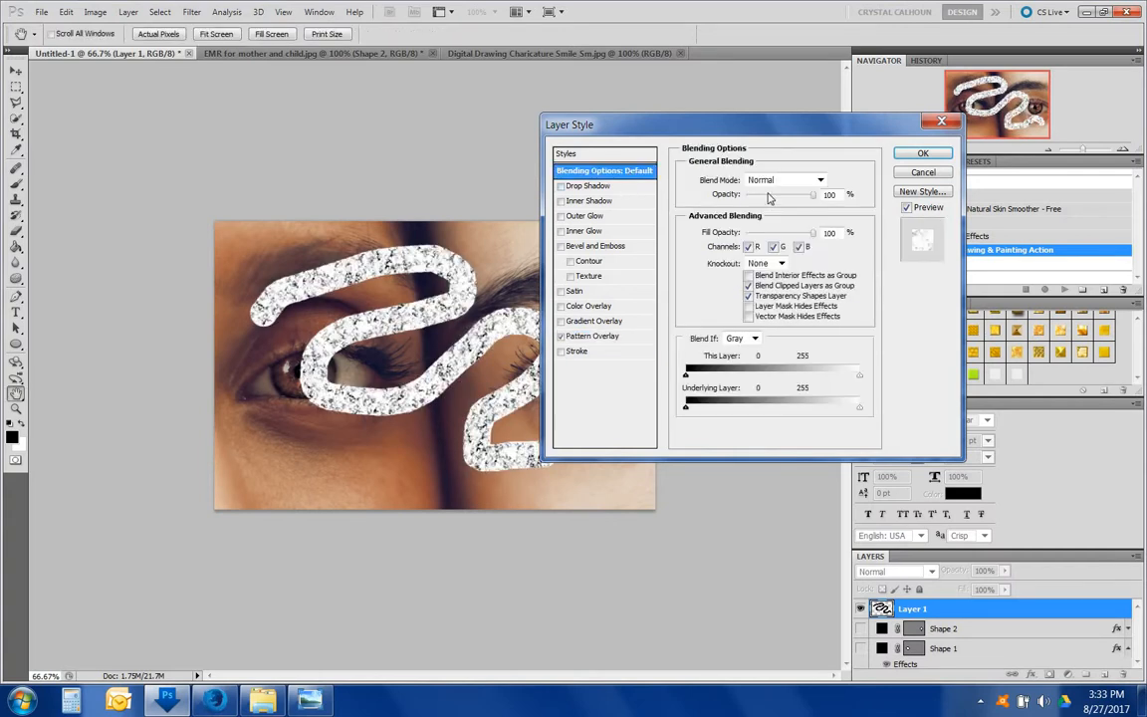
drag(743, 235, 709, 230)
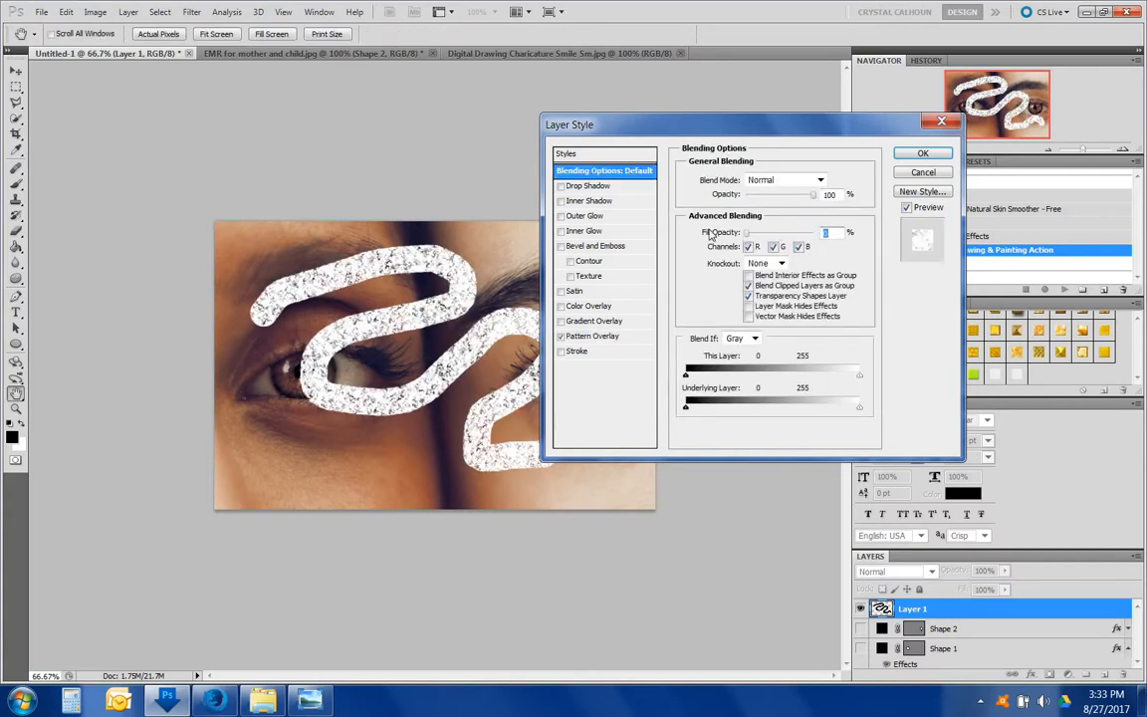
click(591, 336)
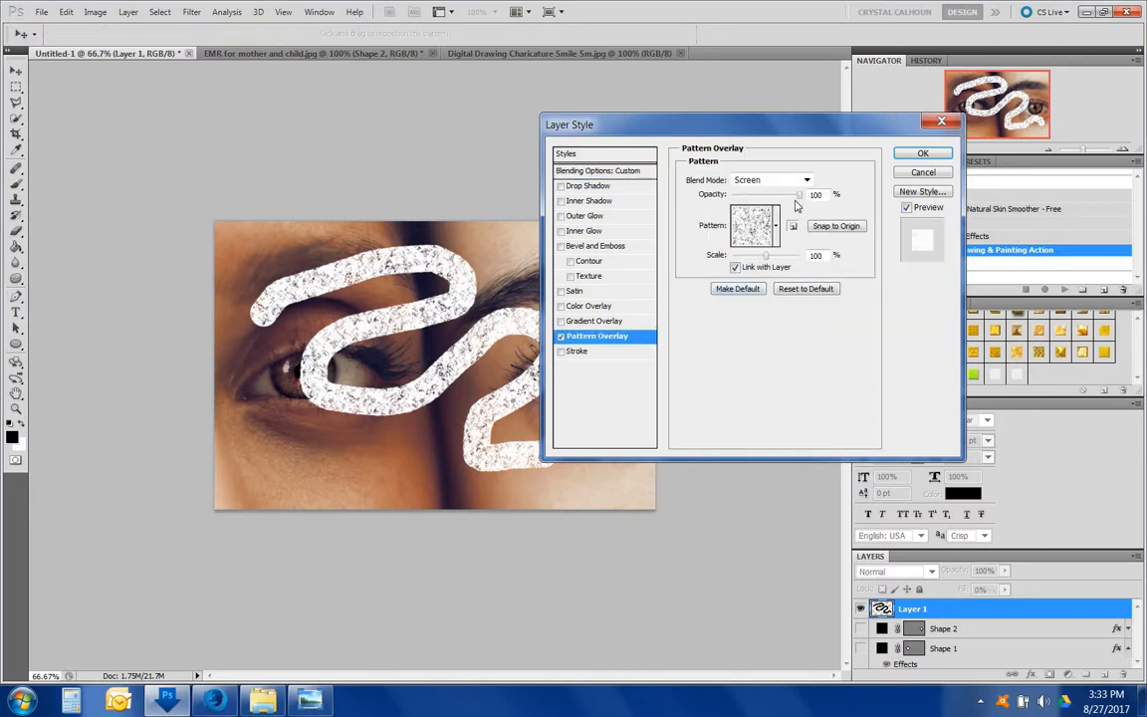
Preview the Pattern Overlay blend modes on the squiggle, including Linear Burn and Color Dodge, and settle on Overlay
click(764, 180)
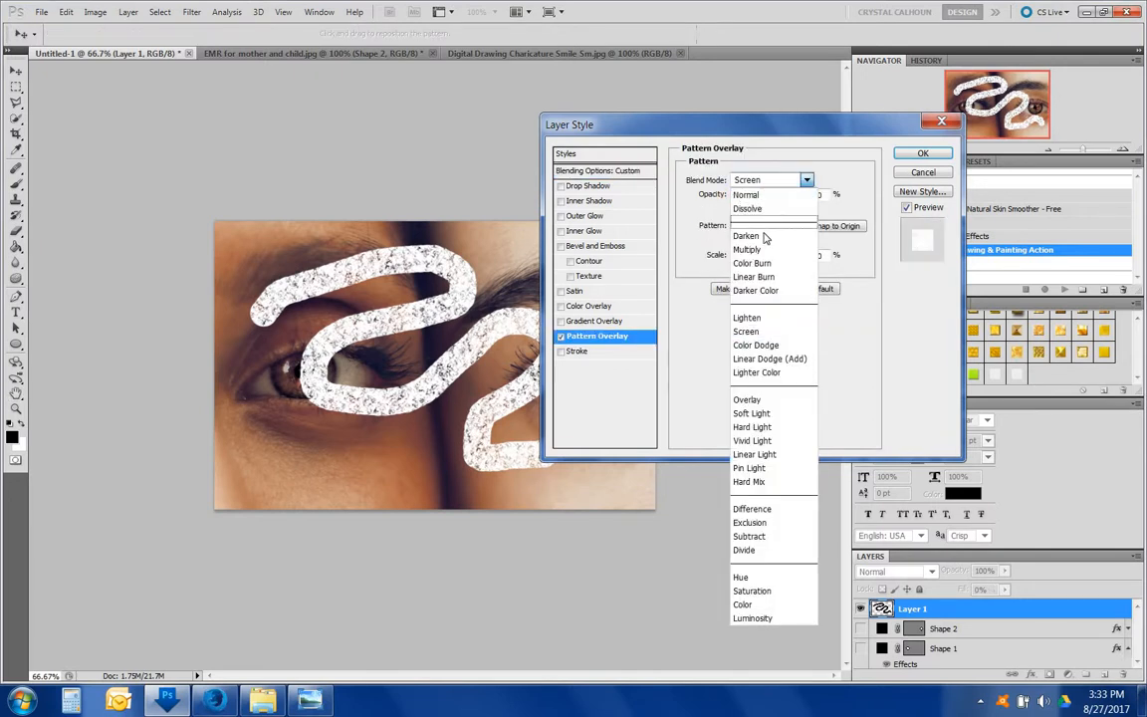
click(744, 243)
key(Down)
key(Down)
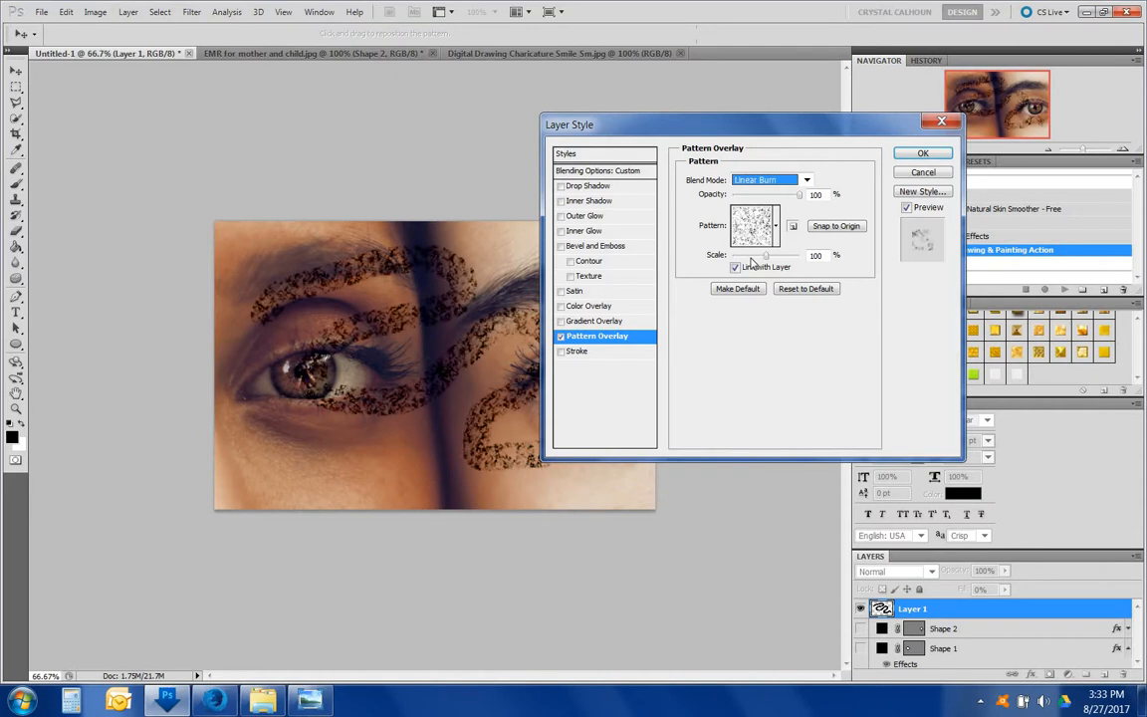
drag(757, 125, 856, 71)
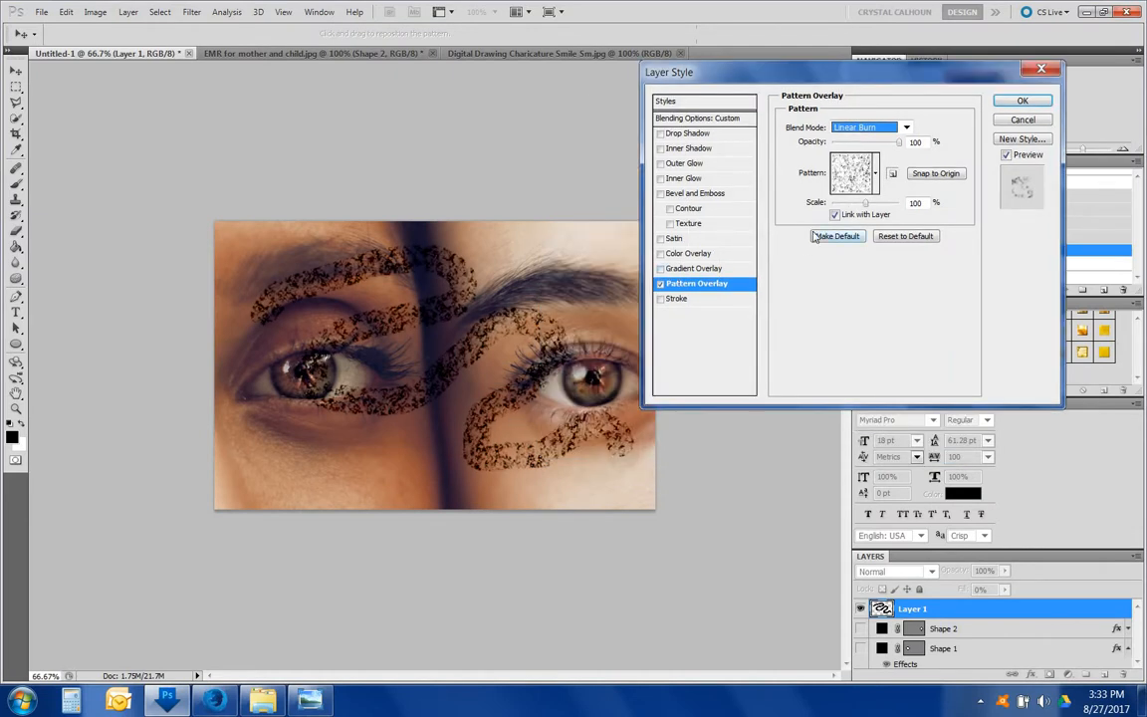
key(Down)
key(Down)
key(Down)
key(Down)
key(Down)
key(Down)
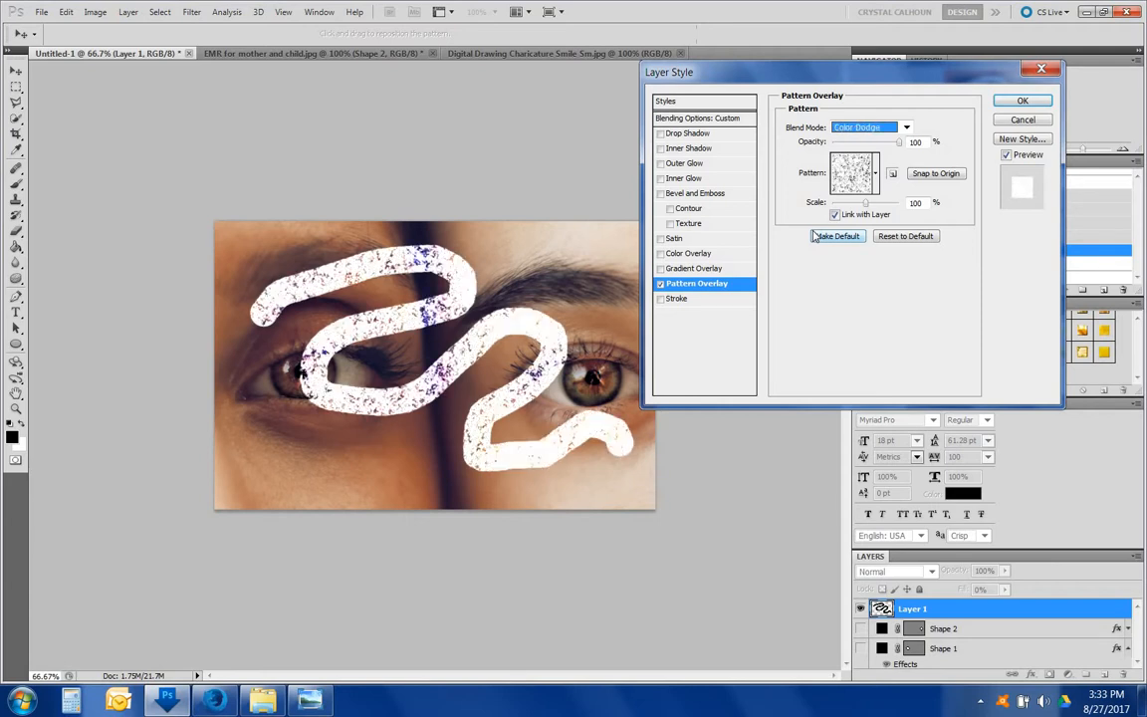
key(Down)
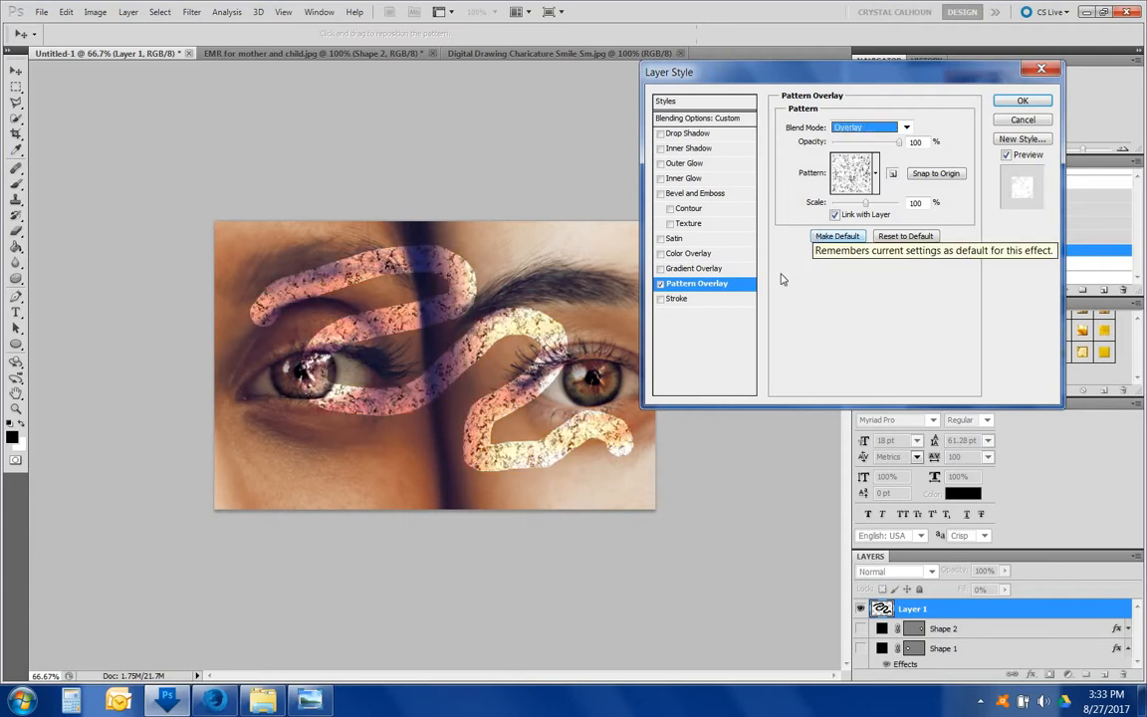
Add a Color Overlay to the squiggle layer in blue #2121b3
click(665, 253)
click(874, 128)
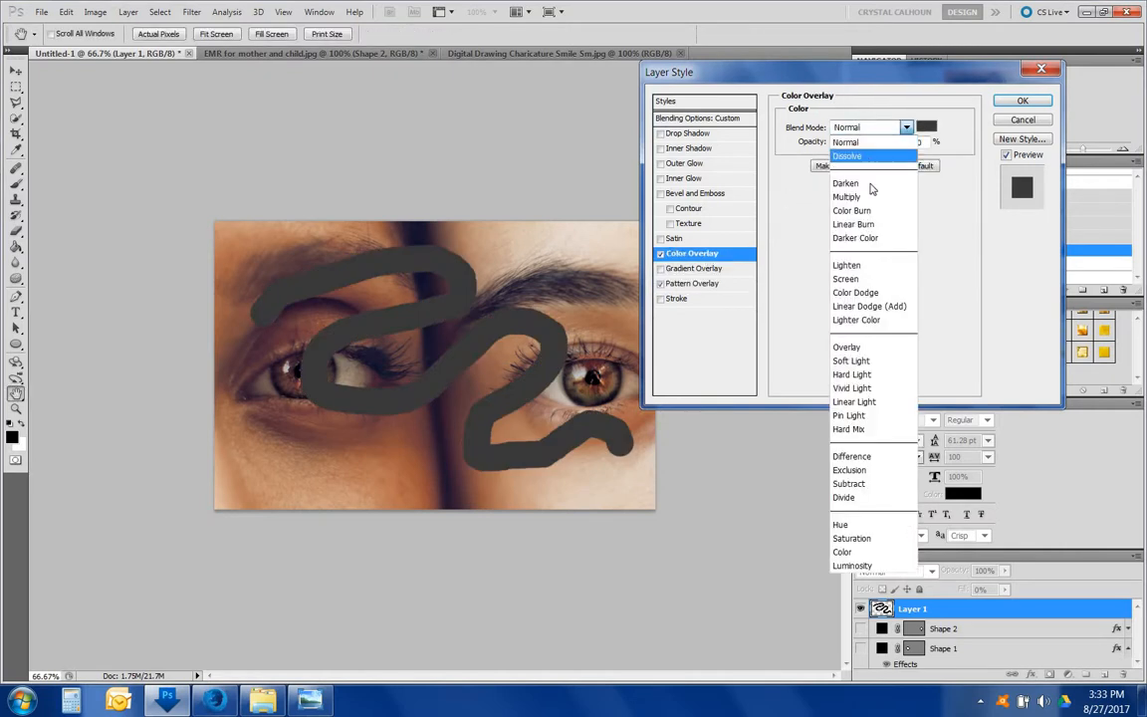
click(926, 128)
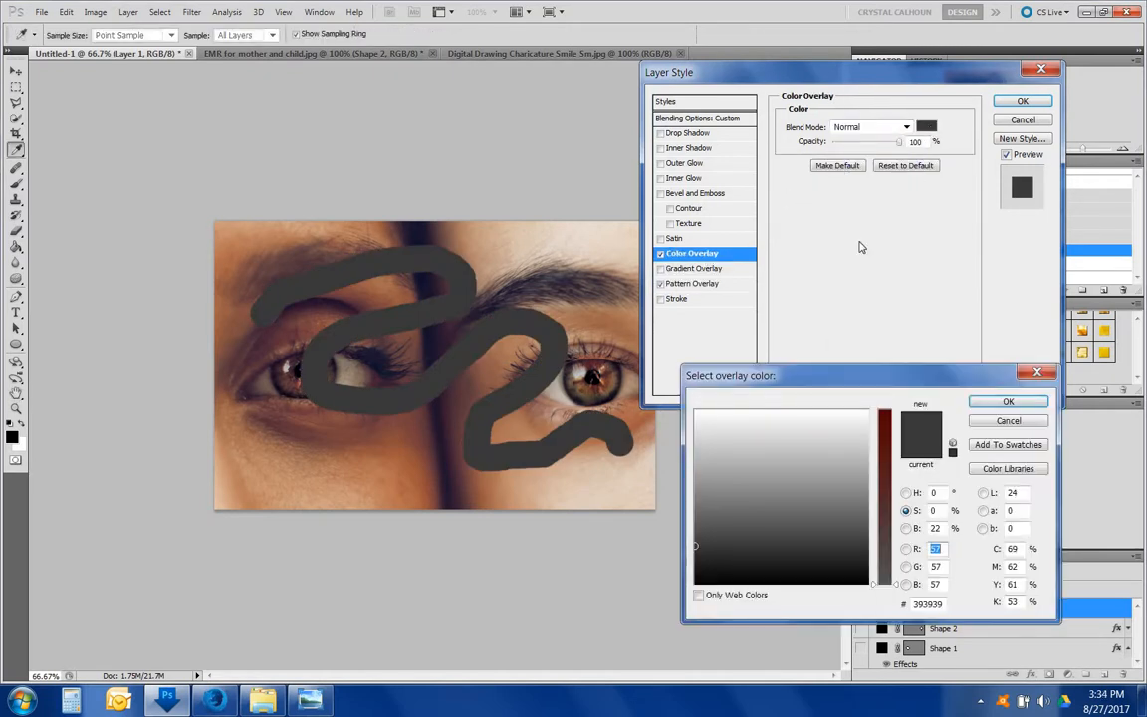
click(810, 461)
click(885, 443)
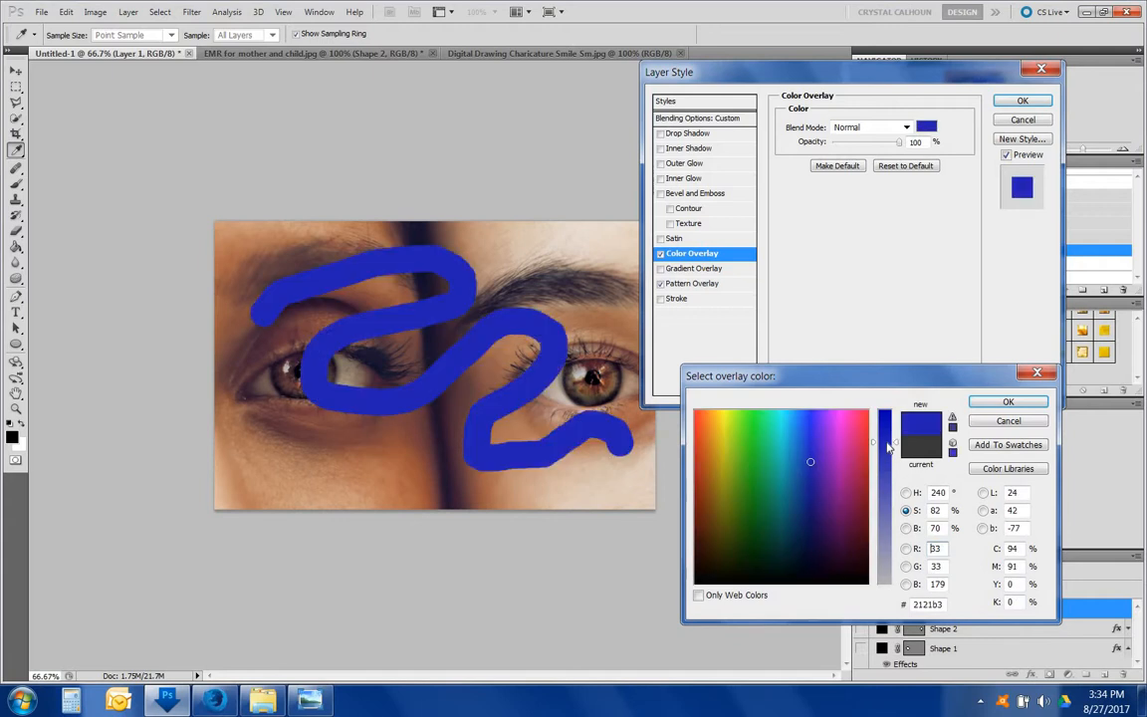
click(1008, 401)
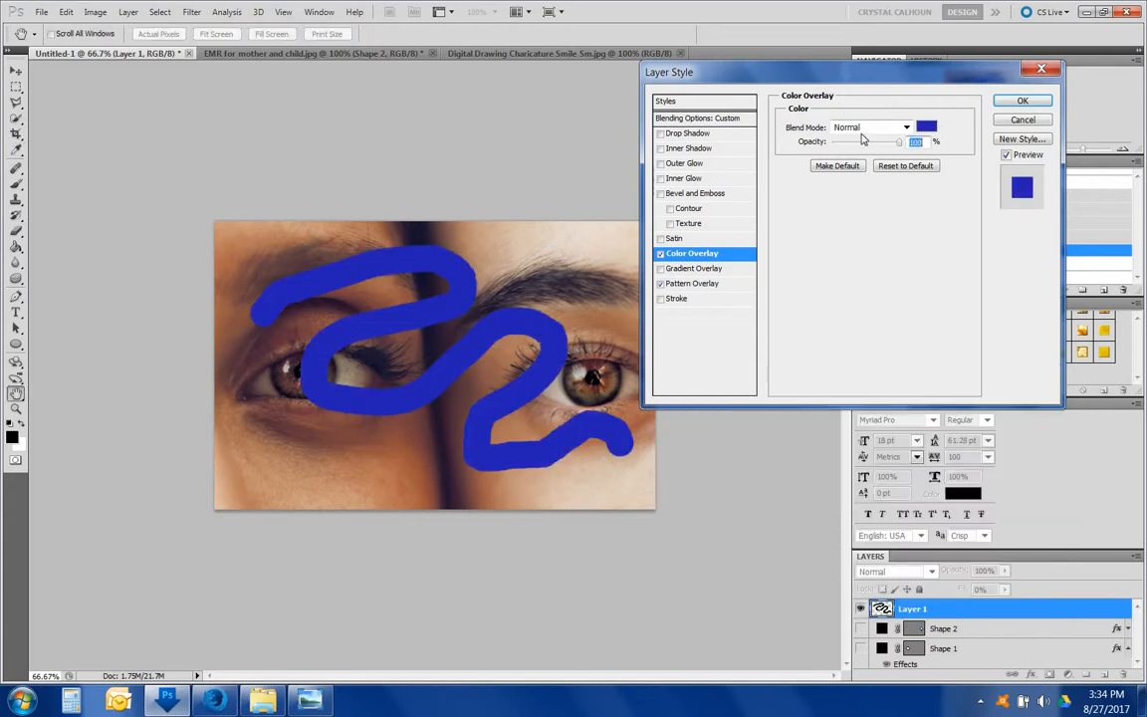
Compare the Color Overlay blend modes from Multiply through Darker Color and choose Lighten
click(861, 128)
click(849, 198)
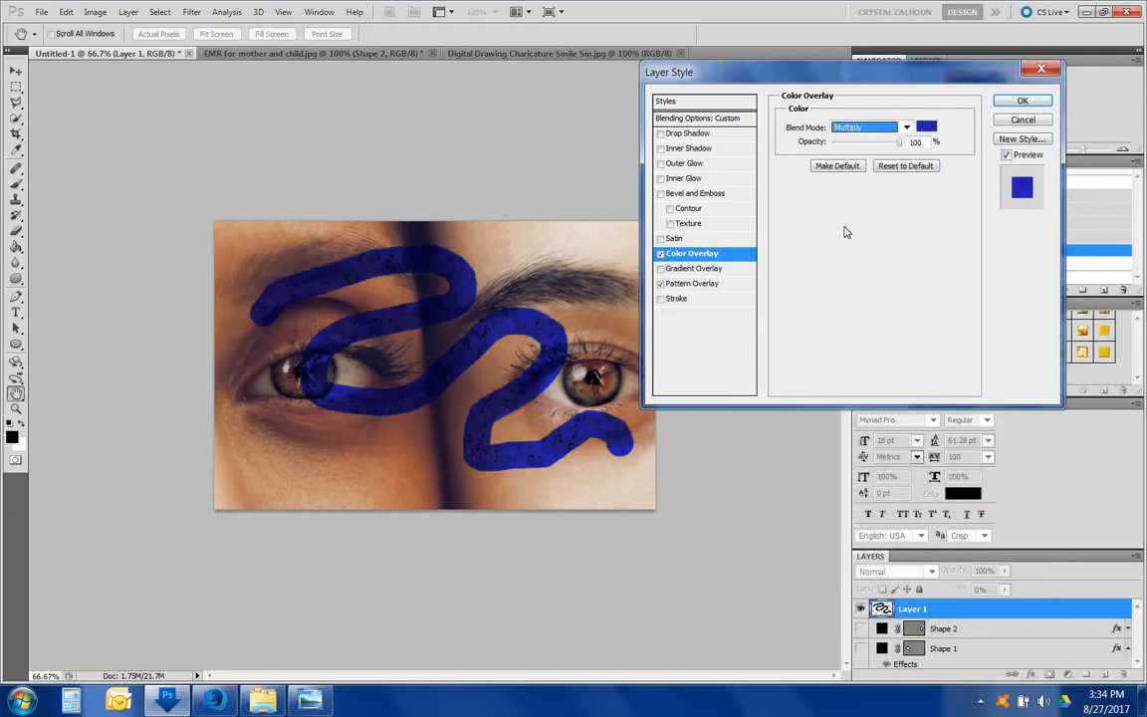
key(Down)
key(Down)
key(Down)
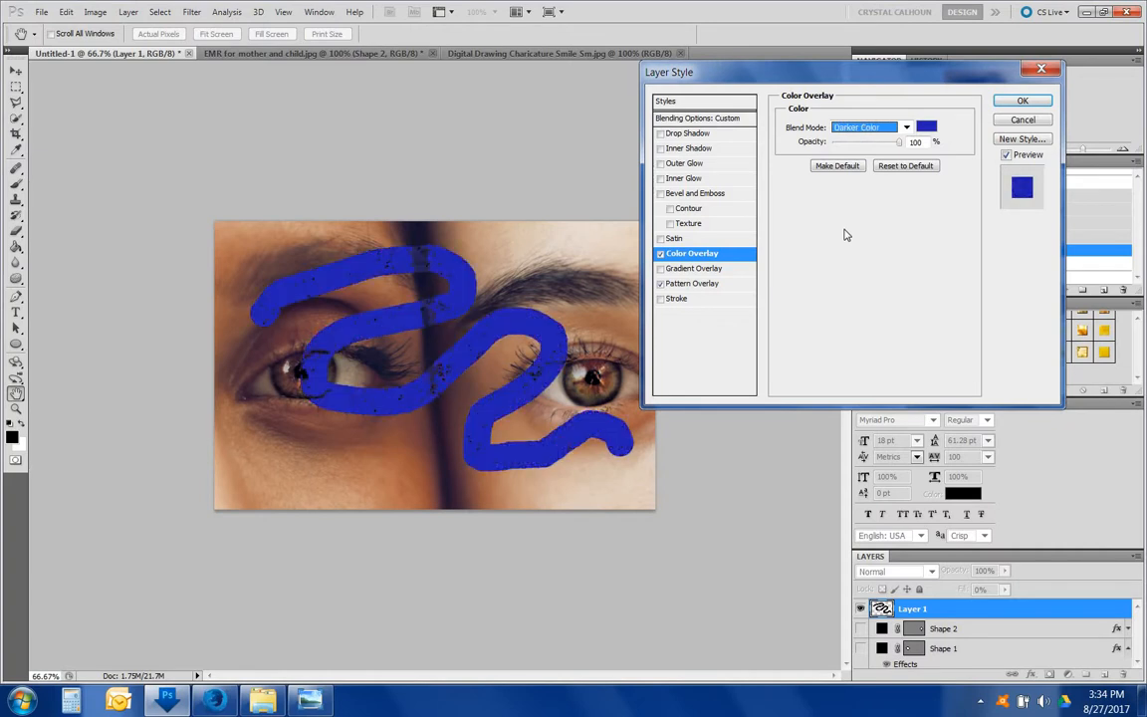
key(Down)
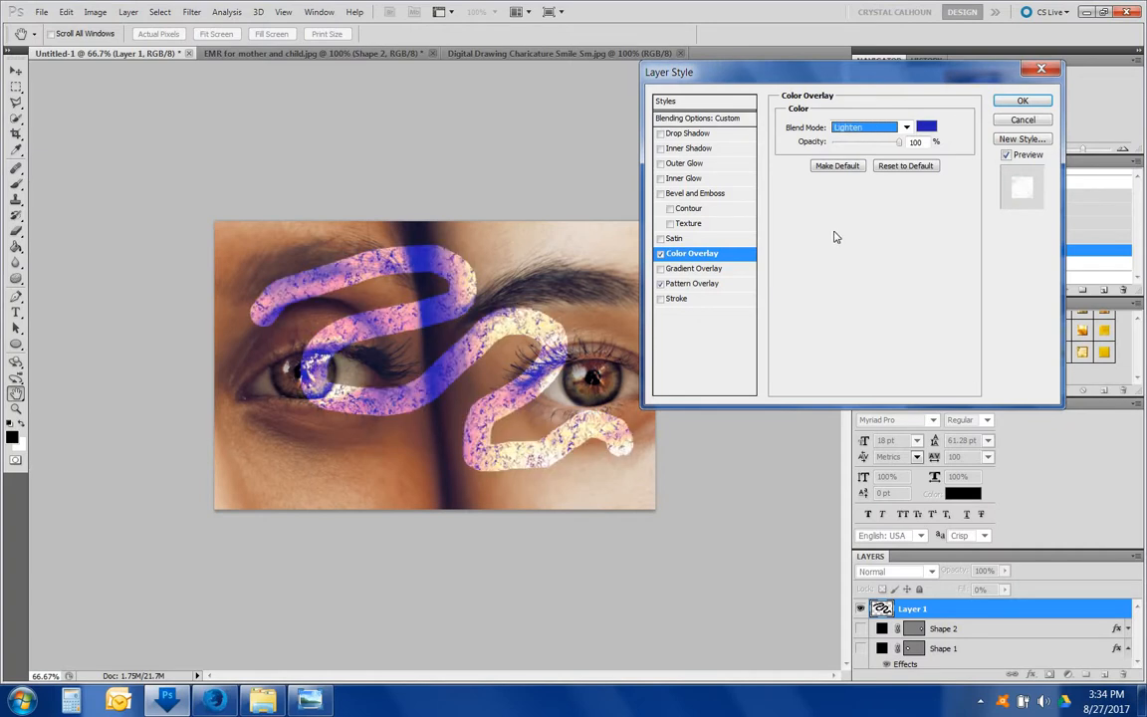
Add a white (#ffffff) outside Stroke effect around the squiggle and widen it to a thick outline
click(679, 302)
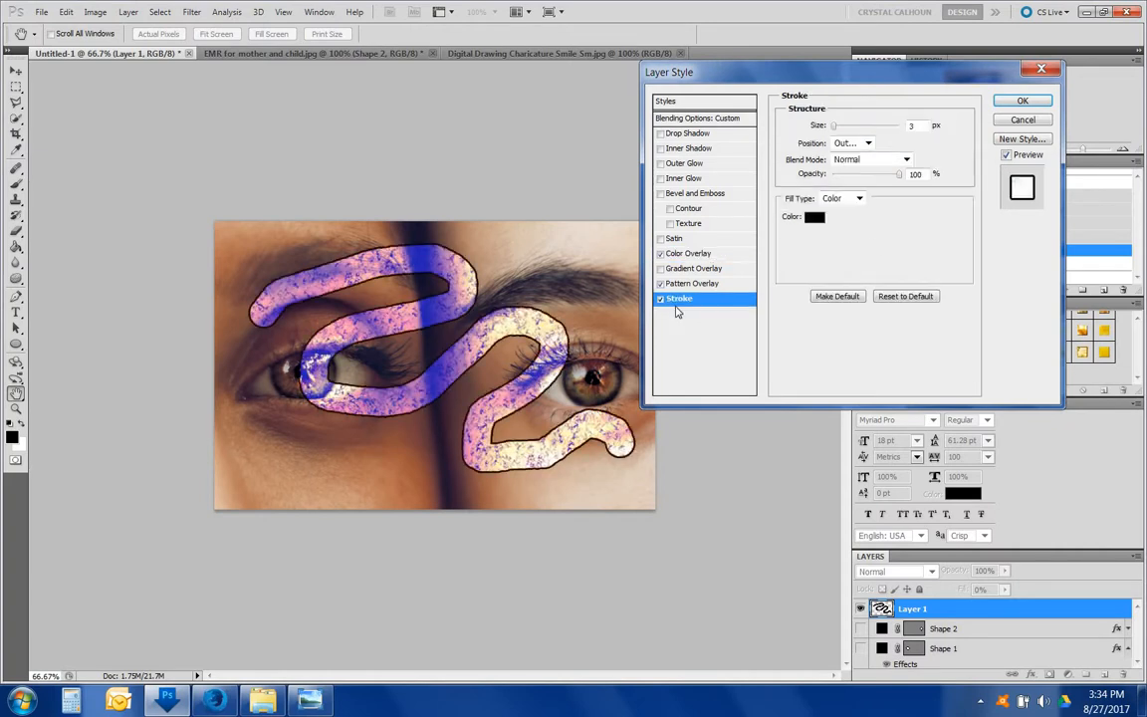
click(812, 220)
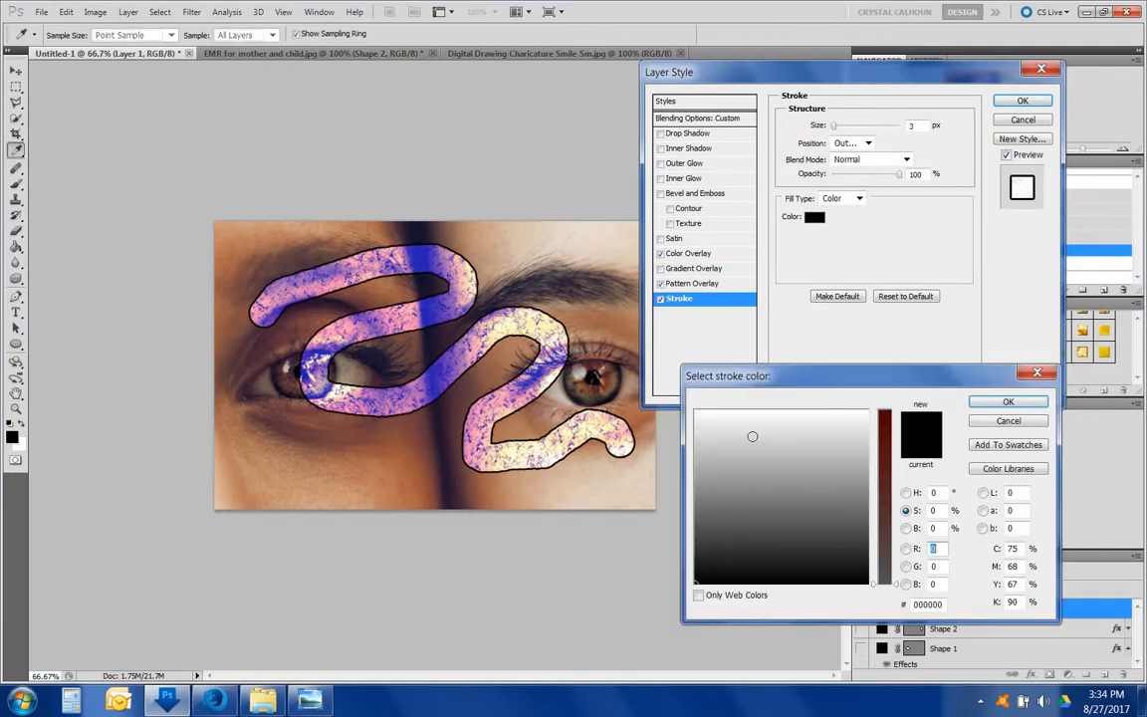
drag(737, 434, 688, 394)
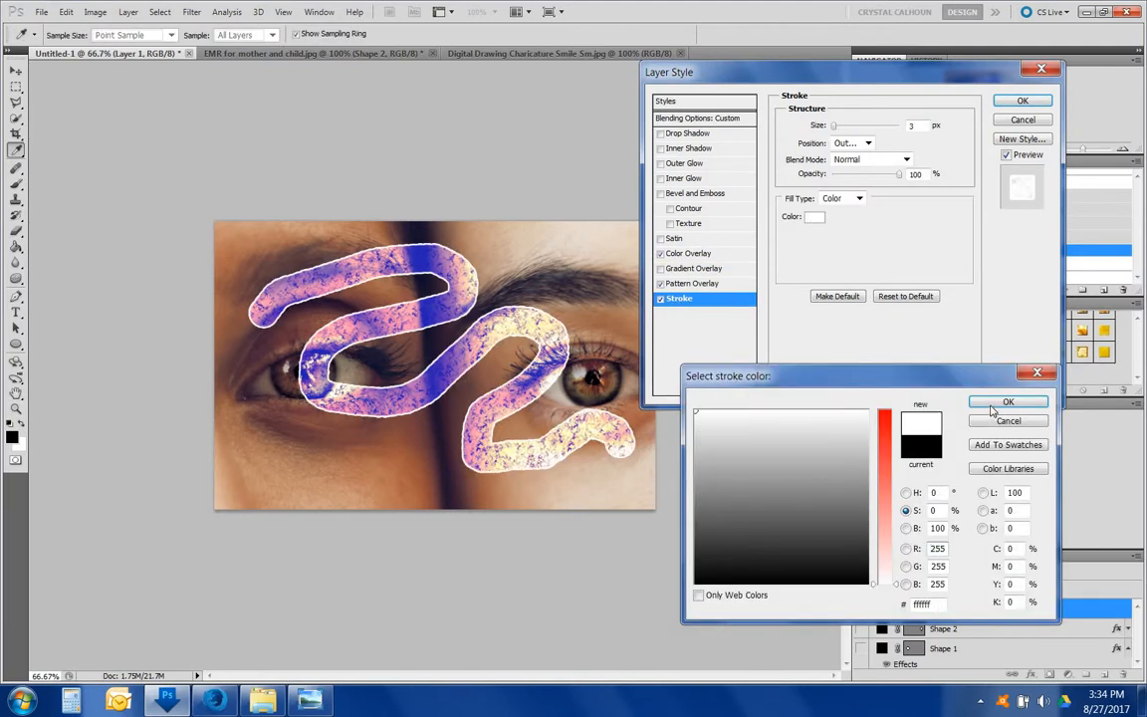
key(Return)
drag(847, 129, 839, 130)
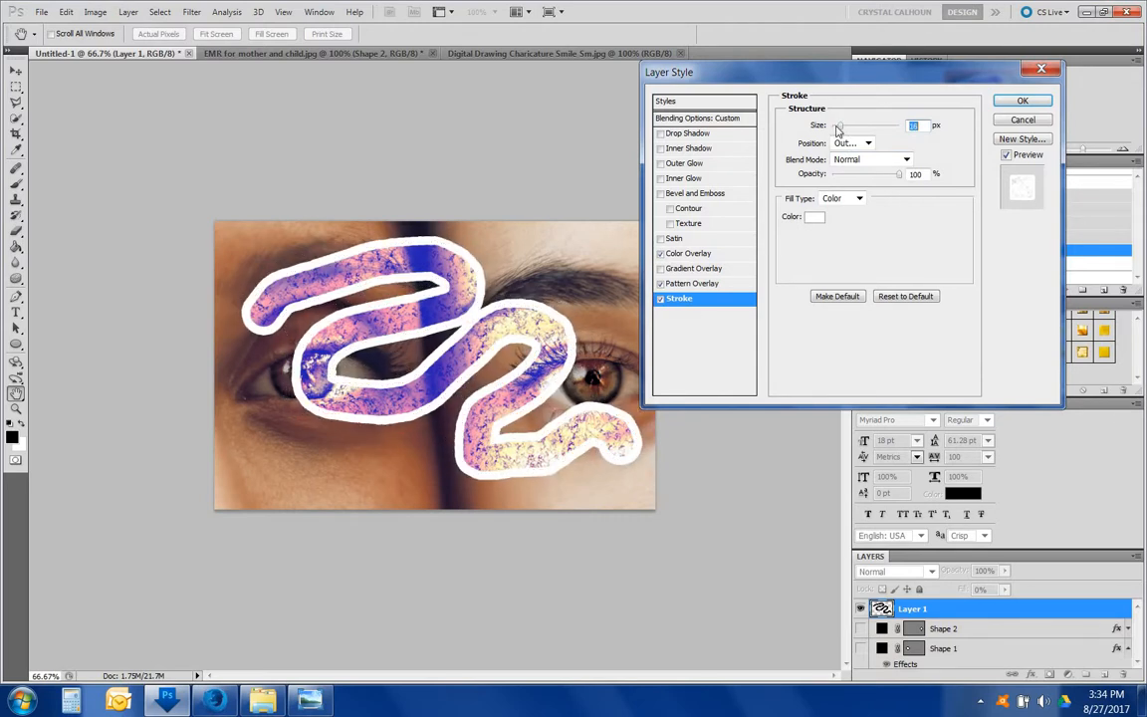
Add a larger Drop Shadow with 18 px distance and an Inner Shadow with default settings to the squiggle
click(685, 134)
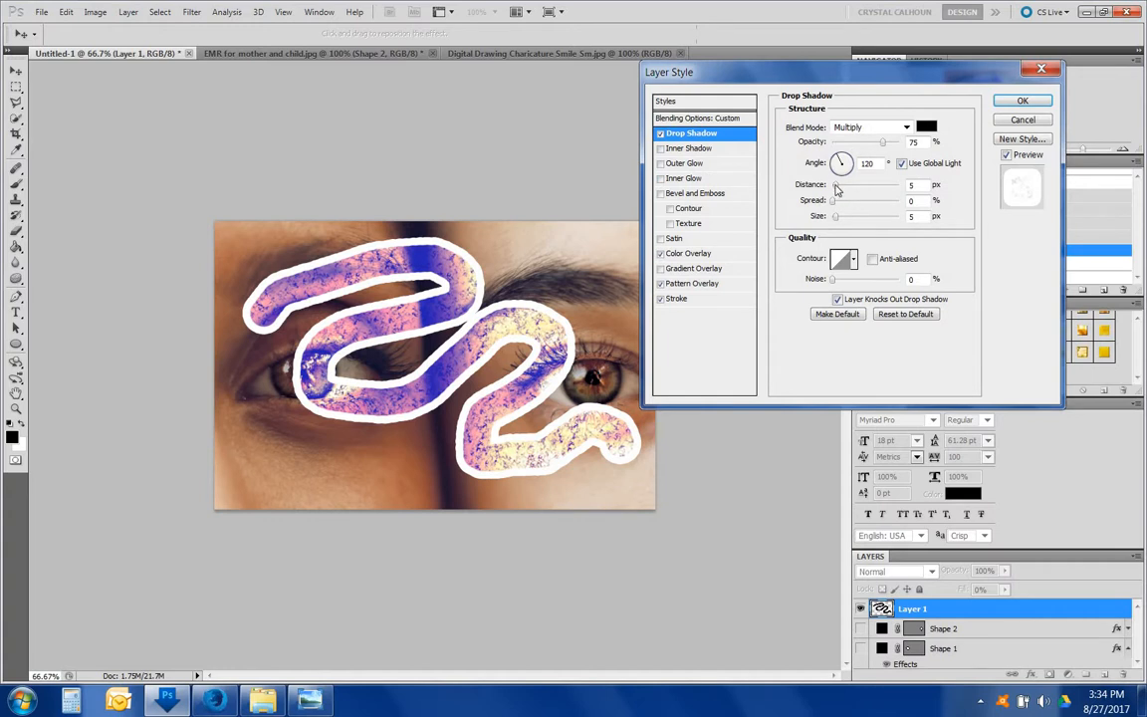
drag(837, 189, 852, 219)
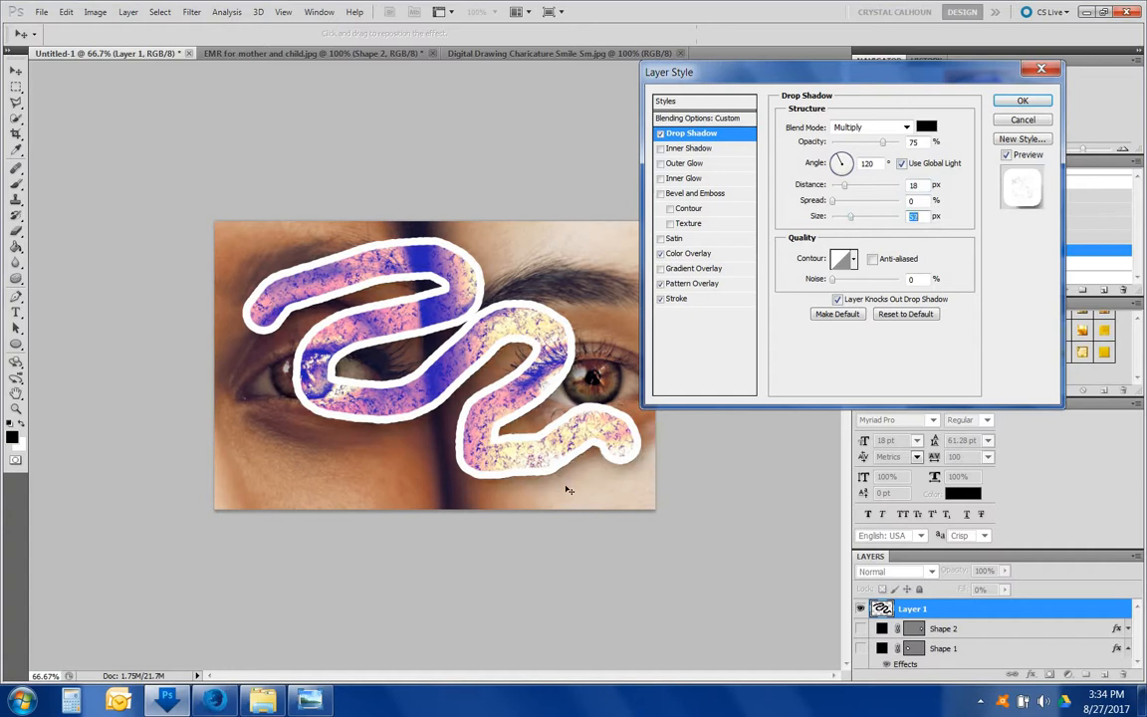
click(844, 189)
click(661, 149)
click(687, 148)
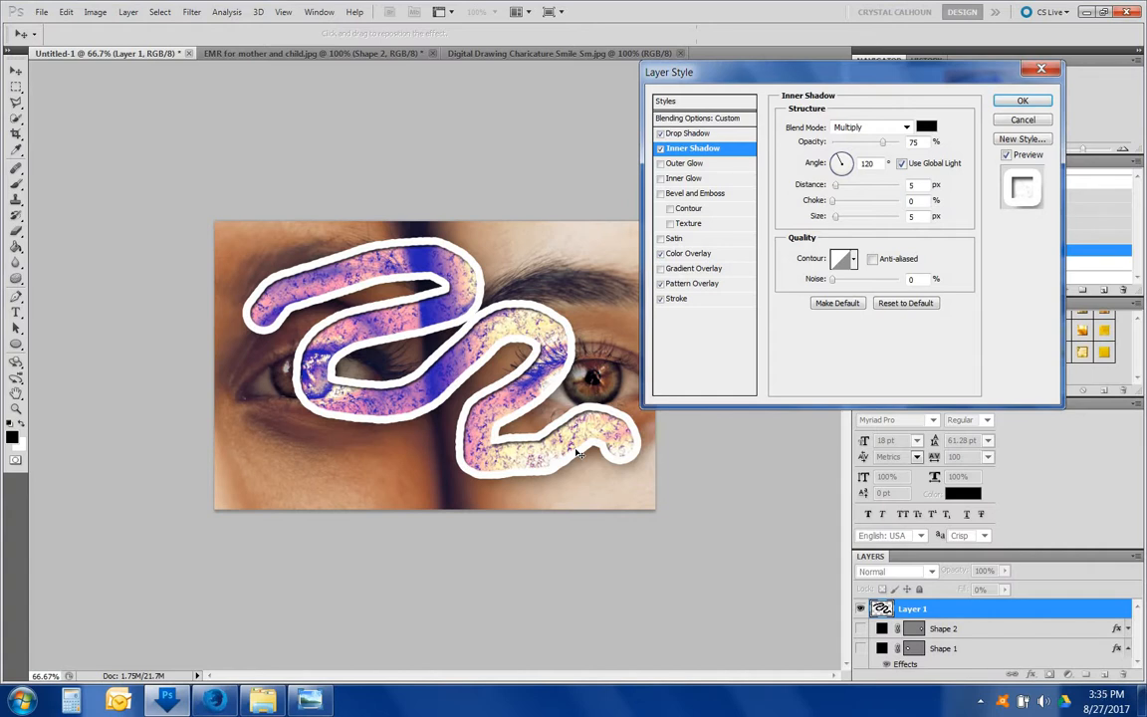
Save the combined effects as a new style named Crazy and apply the layer style settings
click(1015, 139)
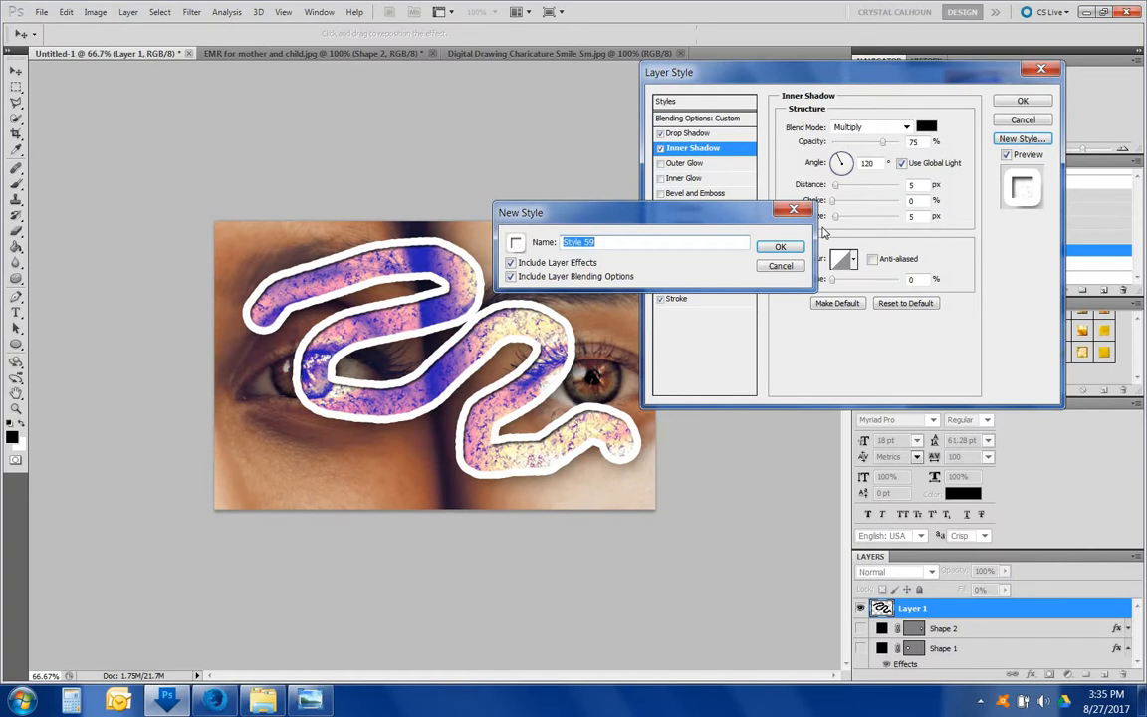
text(Crazy)
key(Return)
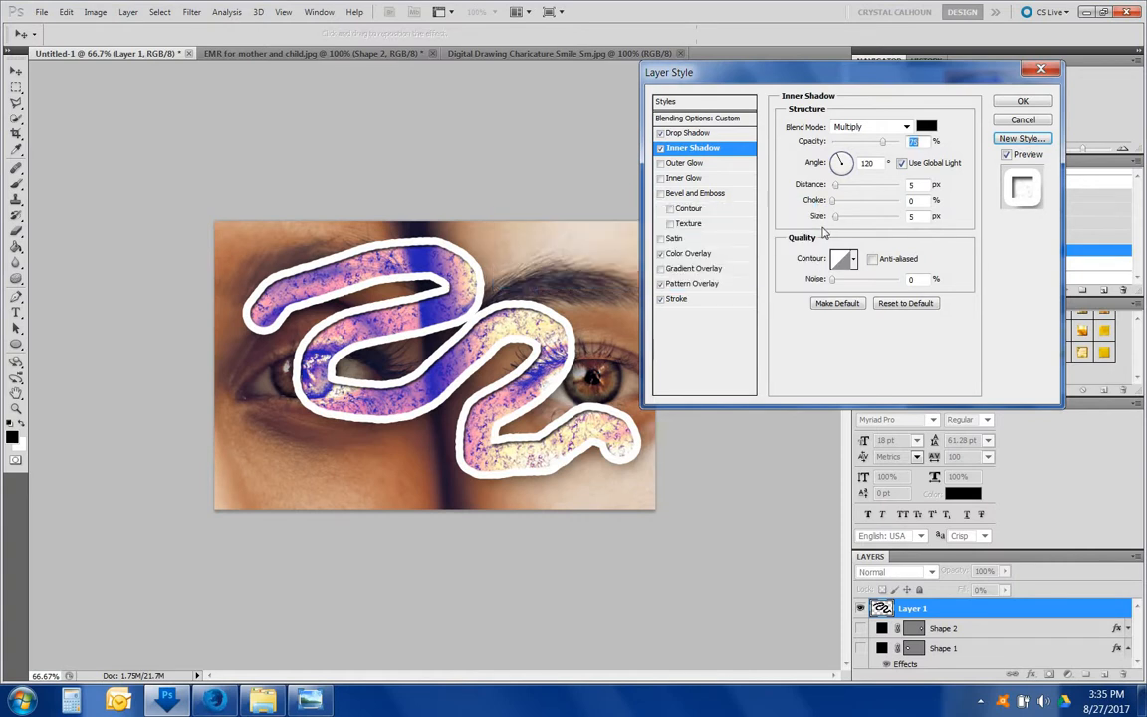
click(1020, 101)
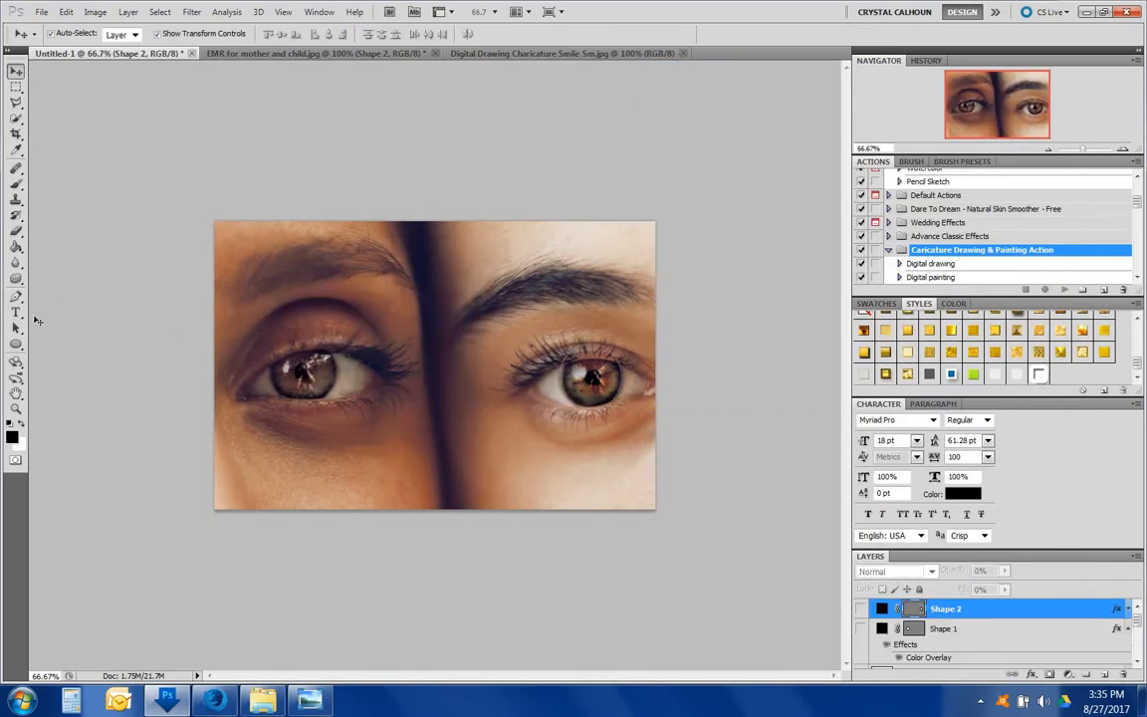
Add a text layer reading HI on the eyelid of the eye in the darker-skinned half of the photo
click(16, 312)
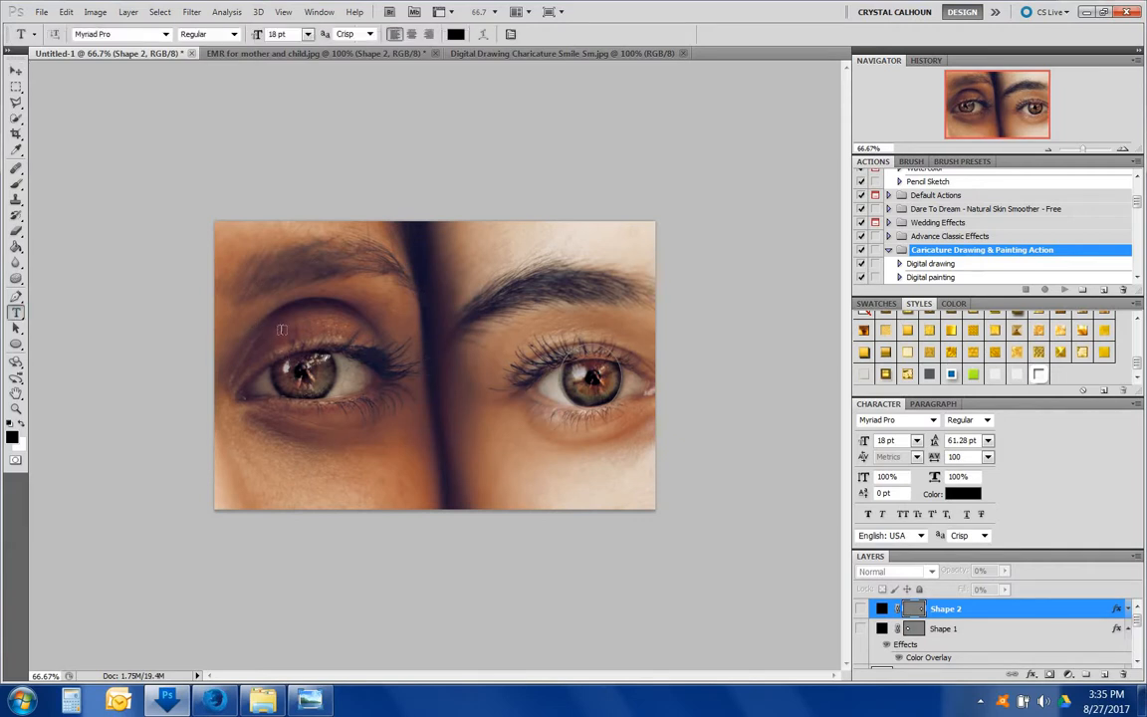
click(281, 331)
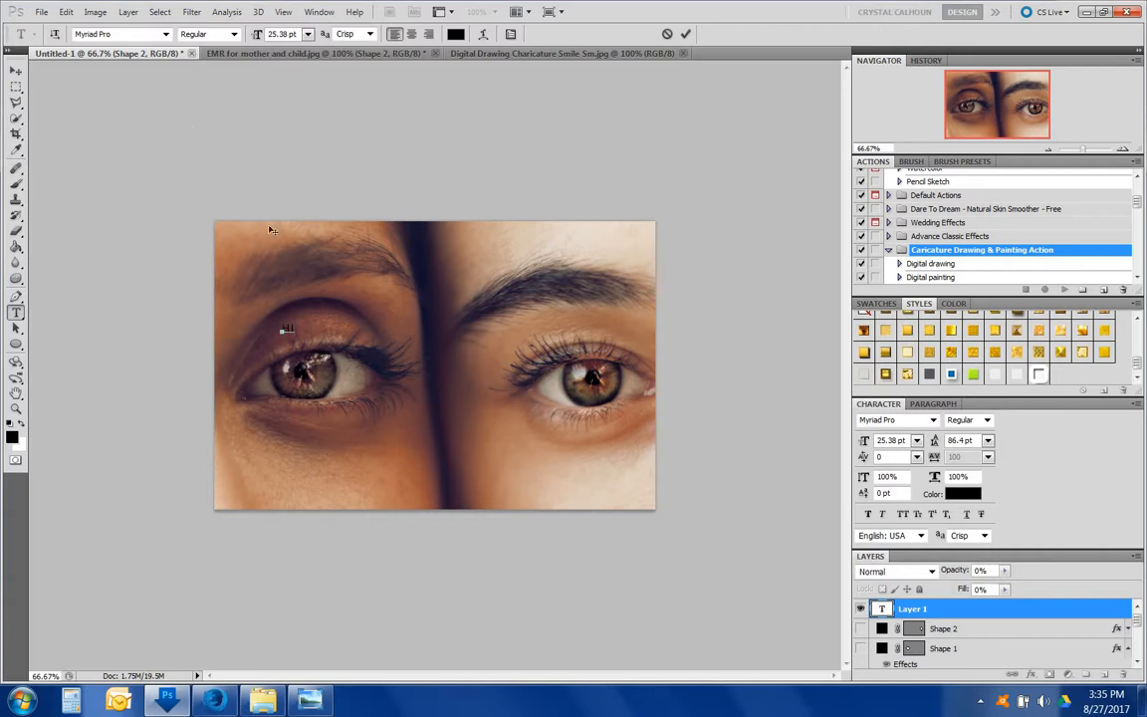
click(15, 71)
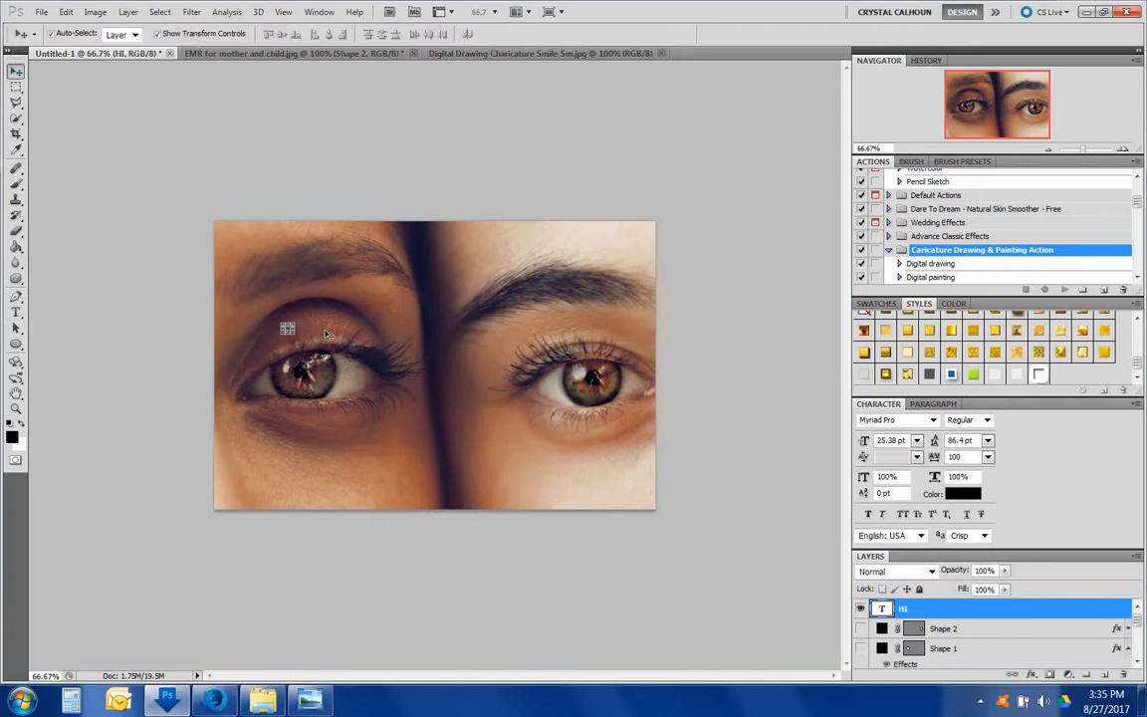
Scale the HI text up to about 405 pt so it spans the space between the two eyes
key(ctrl+t)
drag(327, 318, 525, 348)
key(Return)
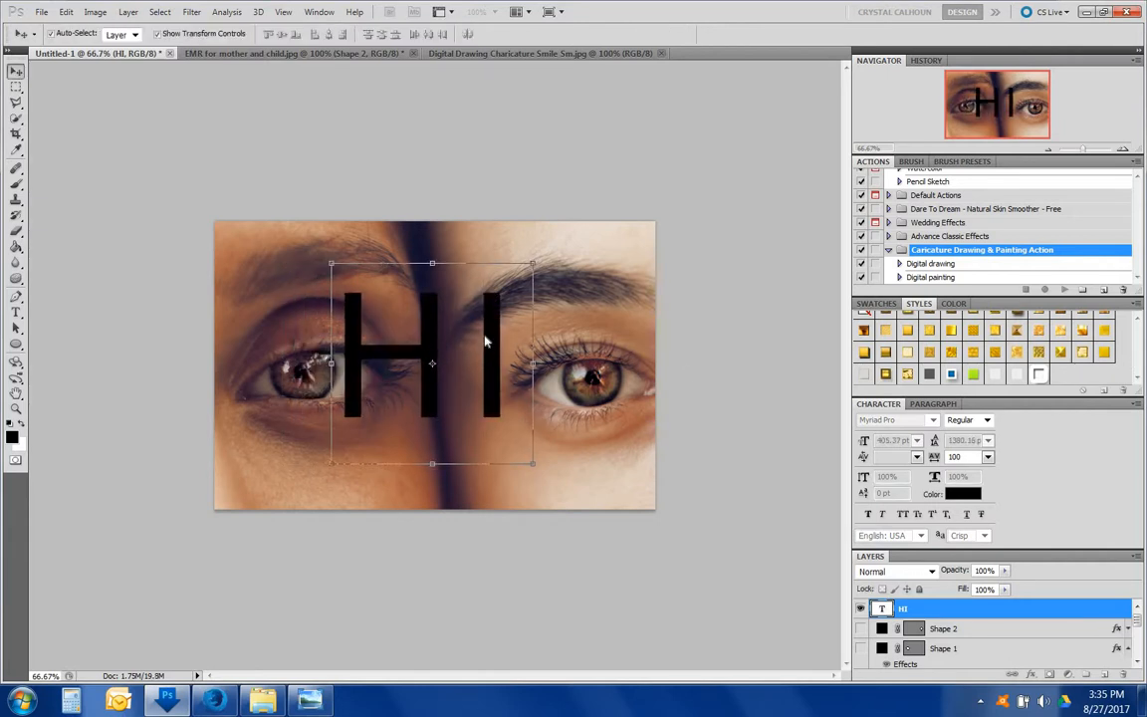
Set the HI text's font to Impact and make it faux bold
click(881, 419)
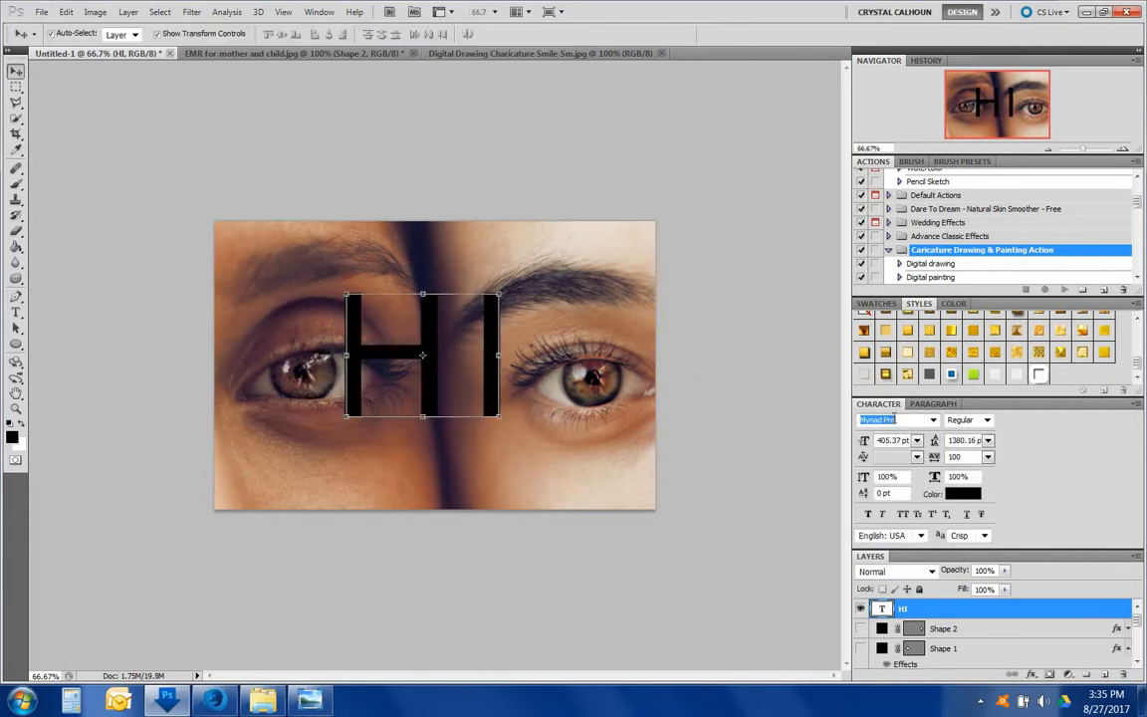
text(Impact)
key(Return)
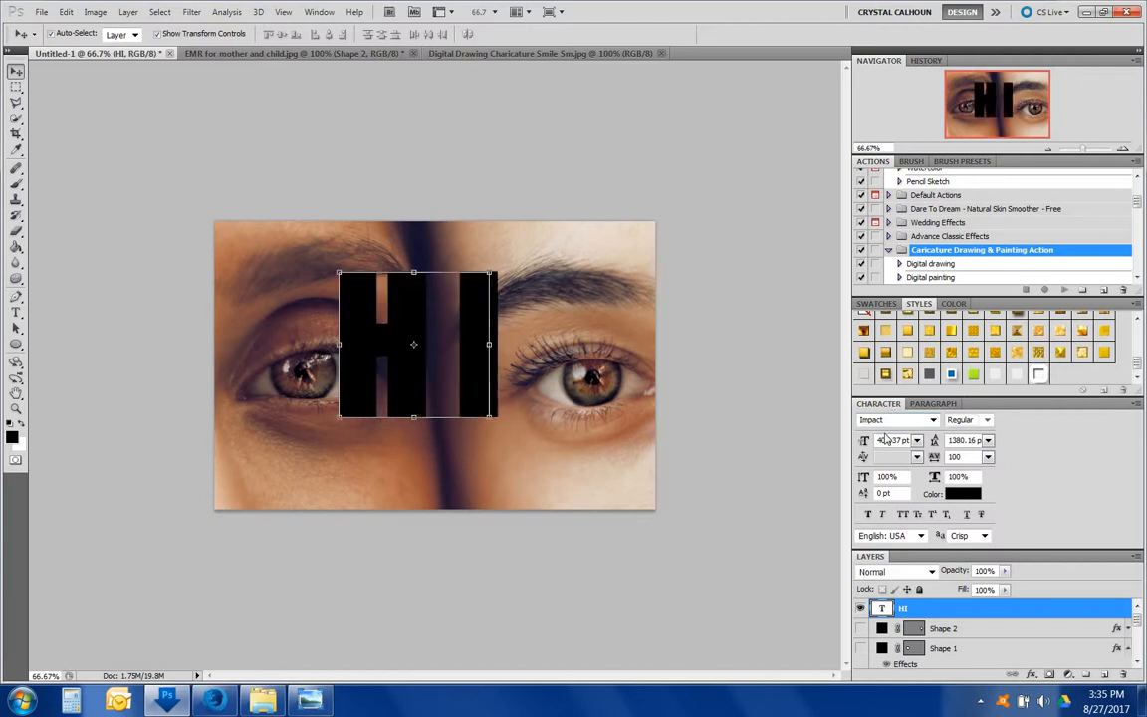
click(869, 515)
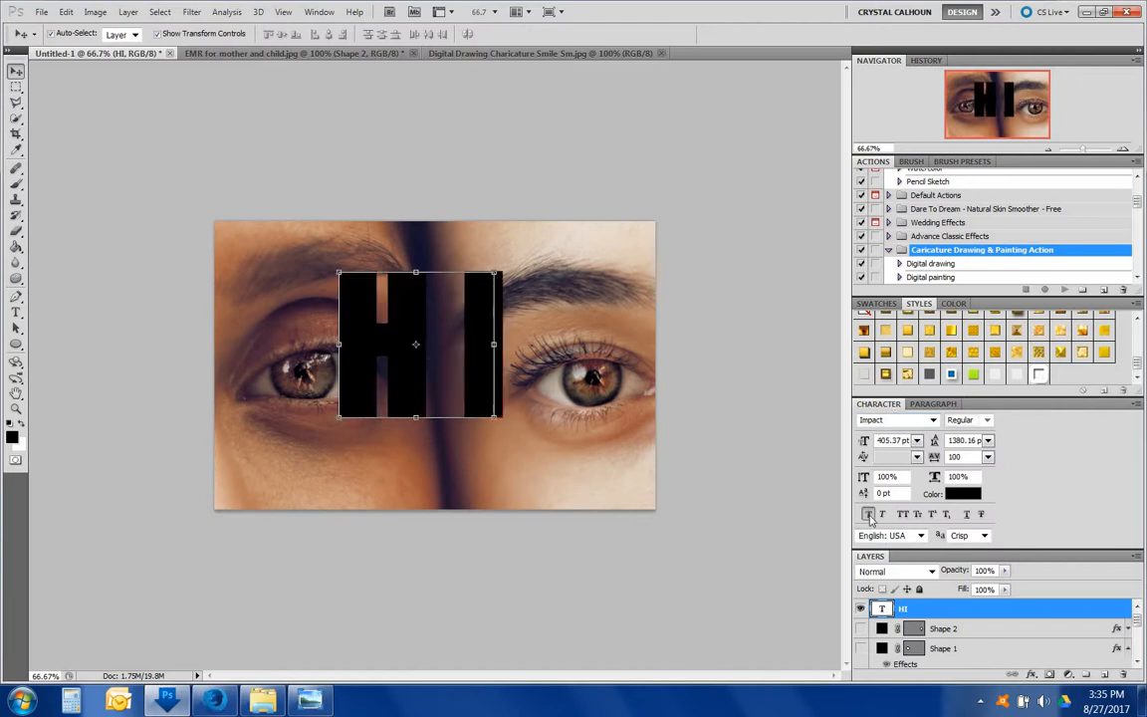
Apply the saved Crazy style to the HI text and move the text slightly down toward the lighter-skinned half
click(1038, 375)
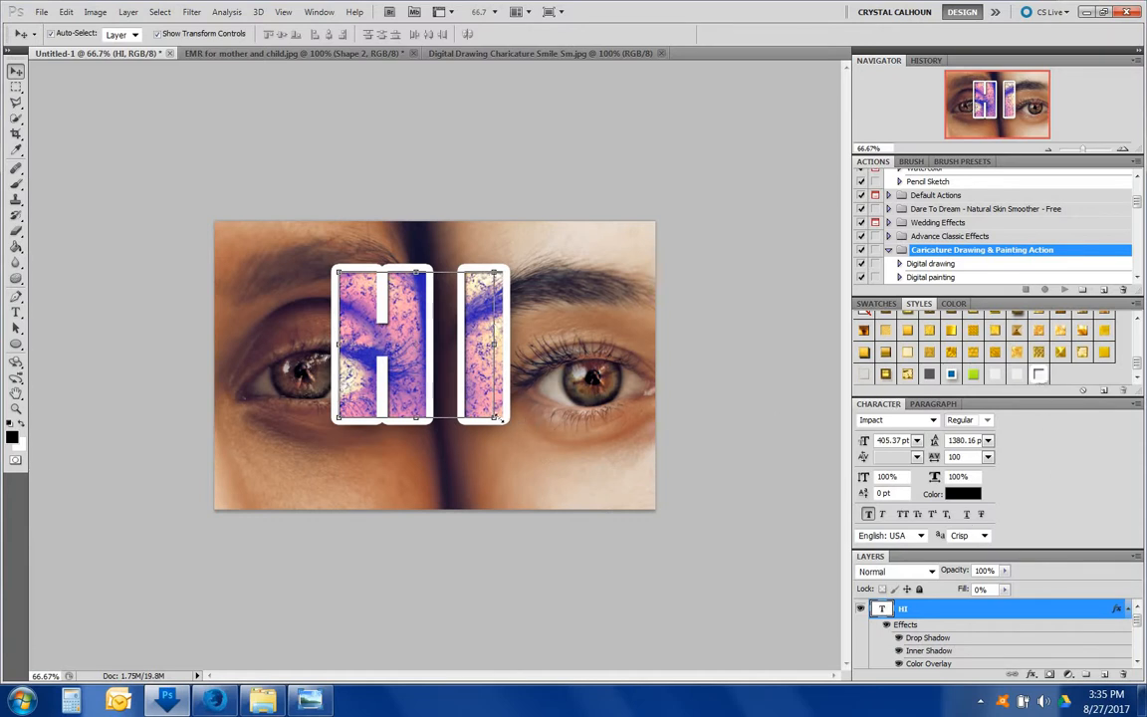
key(ctrl+t)
drag(519, 436, 519, 409)
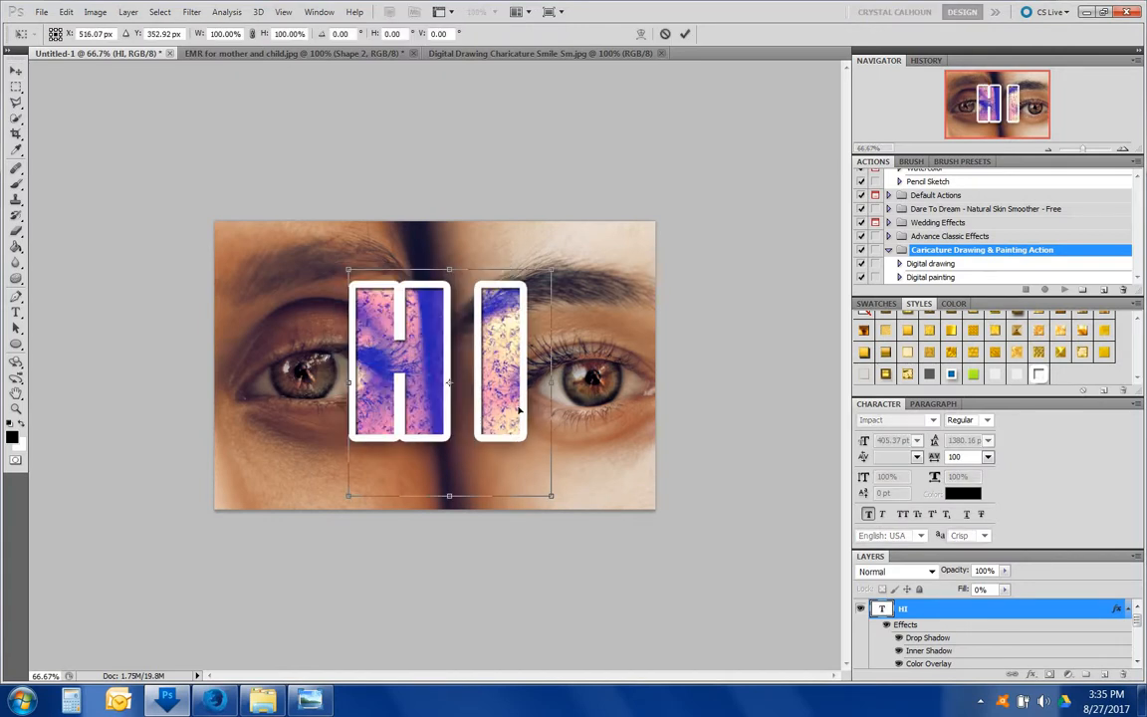
key(Return)
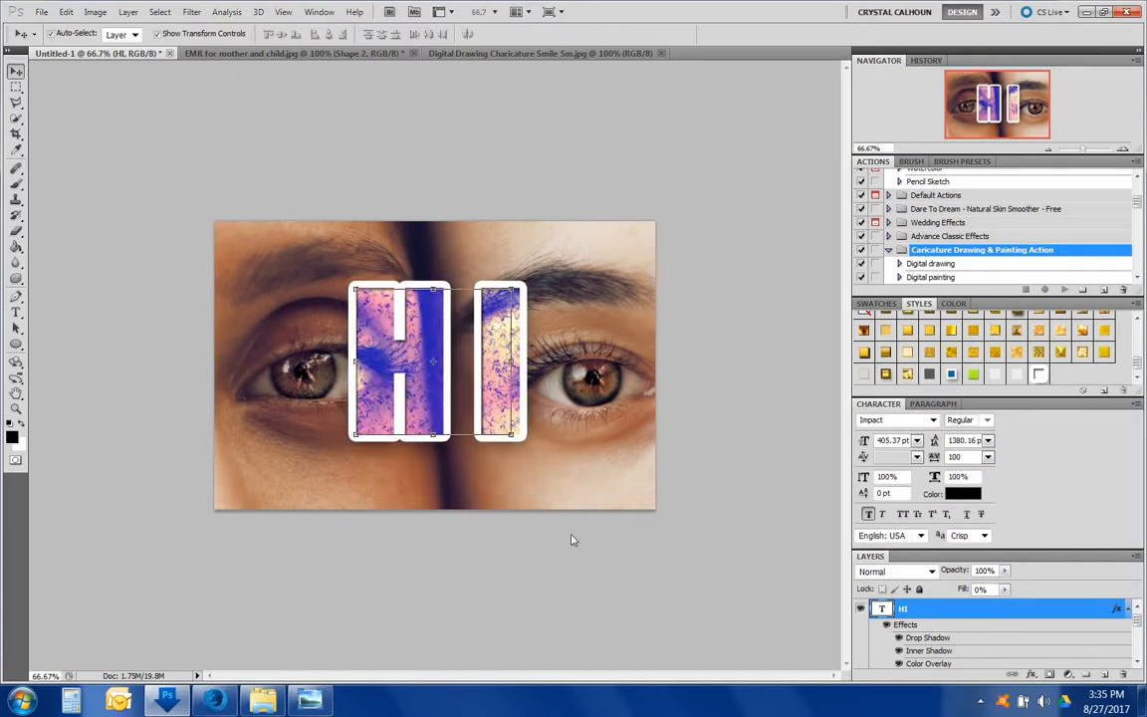
click(568, 596)
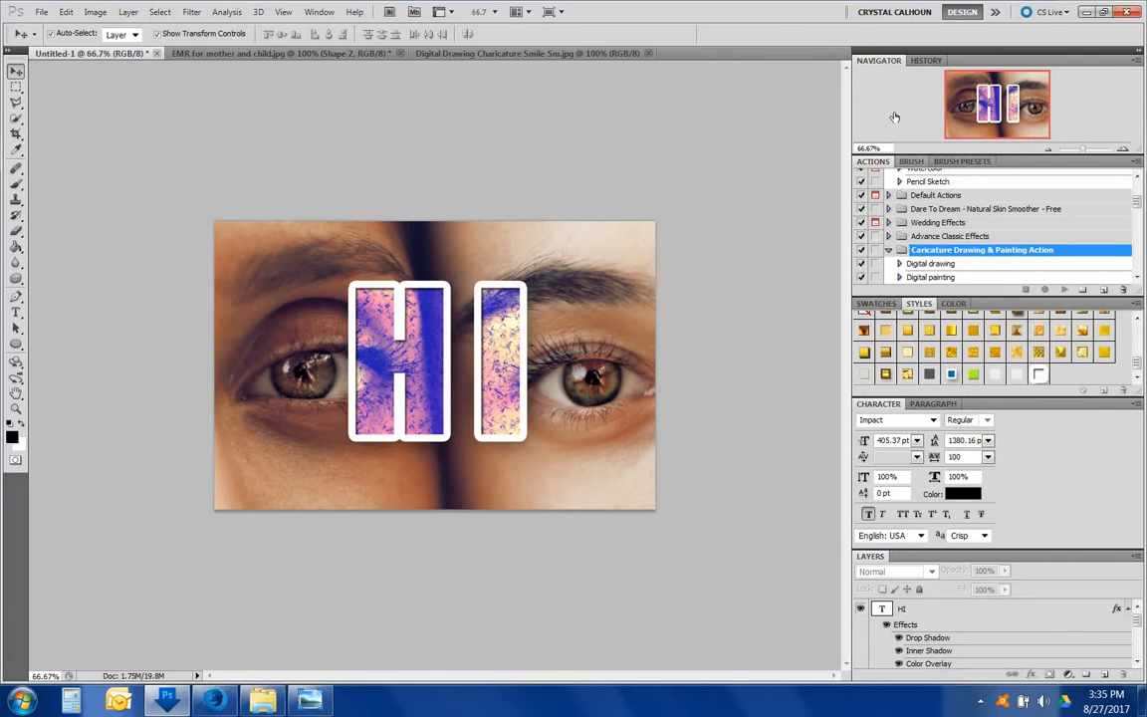
Switch to the Digital Drawing Charicature Smile Sm.jpg document and compare it with the original portrait photo in Windows Photo Viewer
click(553, 53)
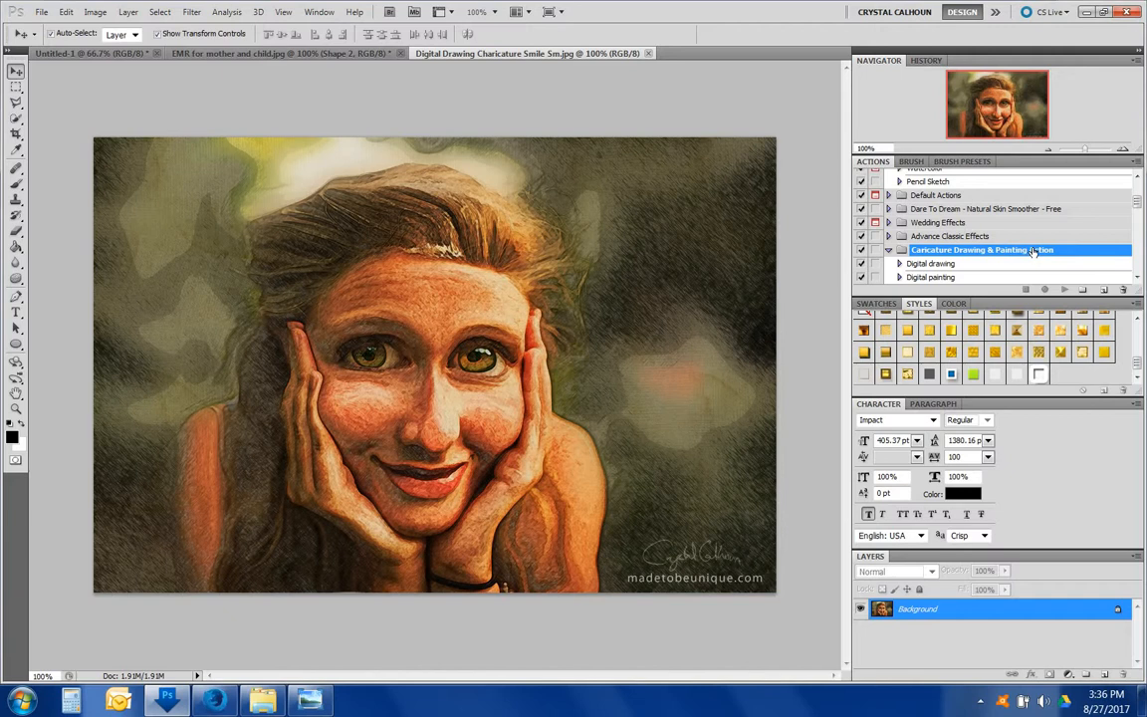
click(310, 701)
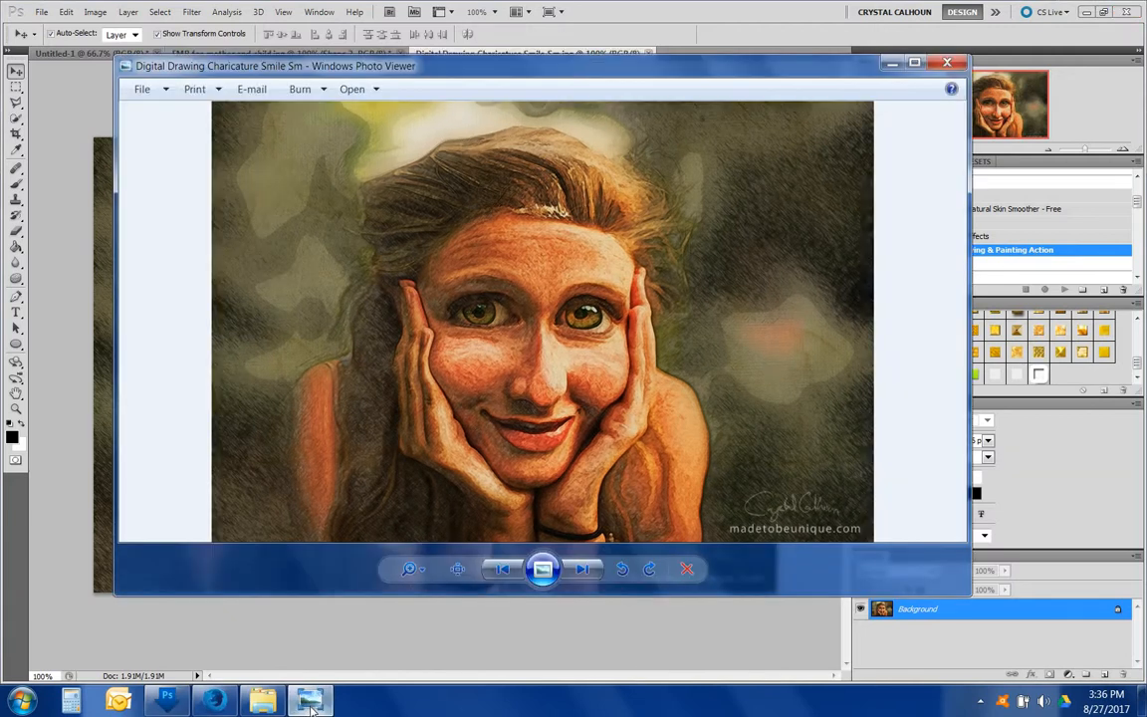
key(Right)
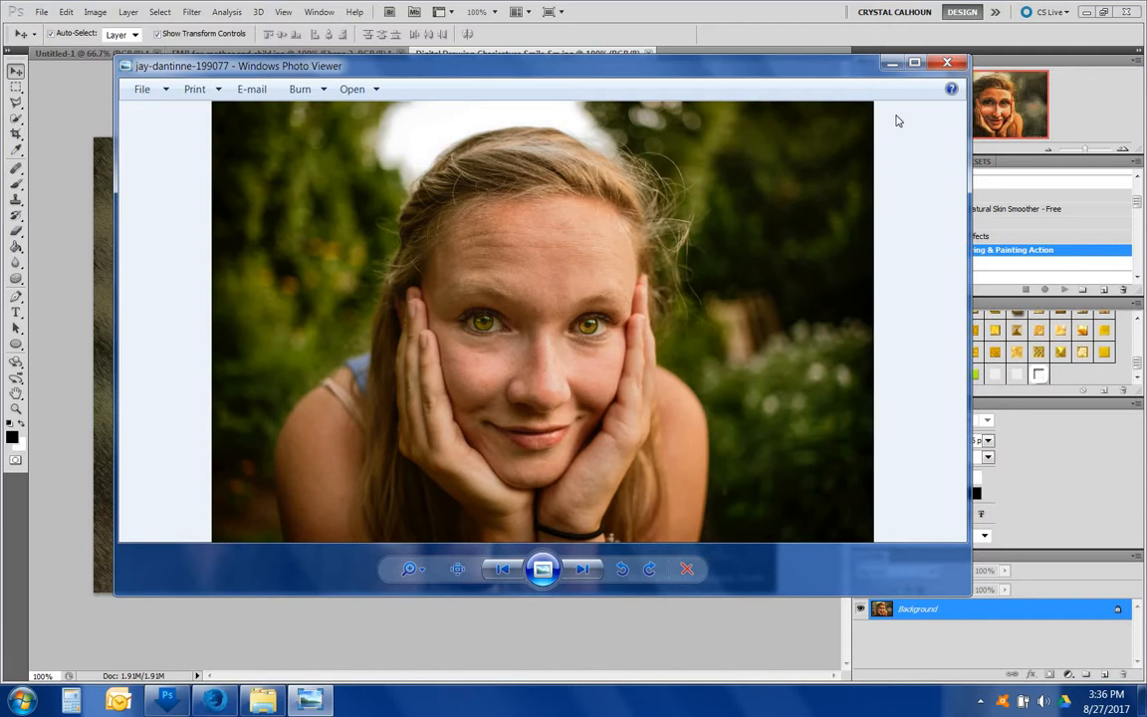
click(892, 66)
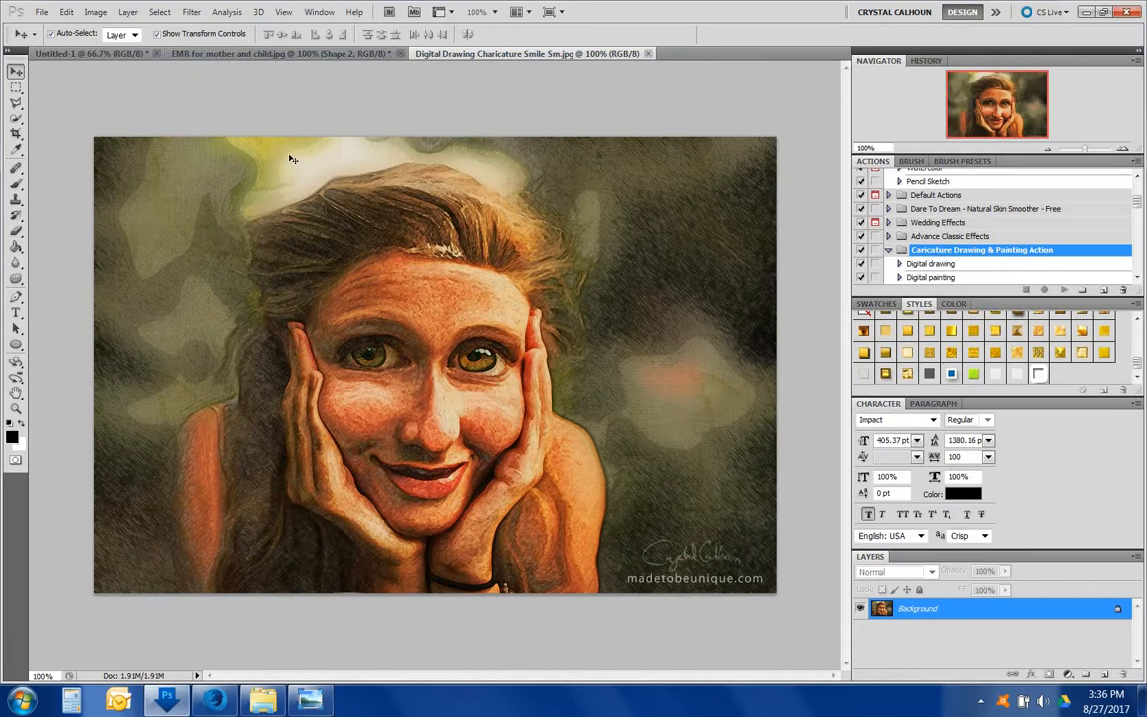
Try reshaping the woman's face, hands and shoulders with the Liquify filter's forward warp at brush size 616
click(191, 12)
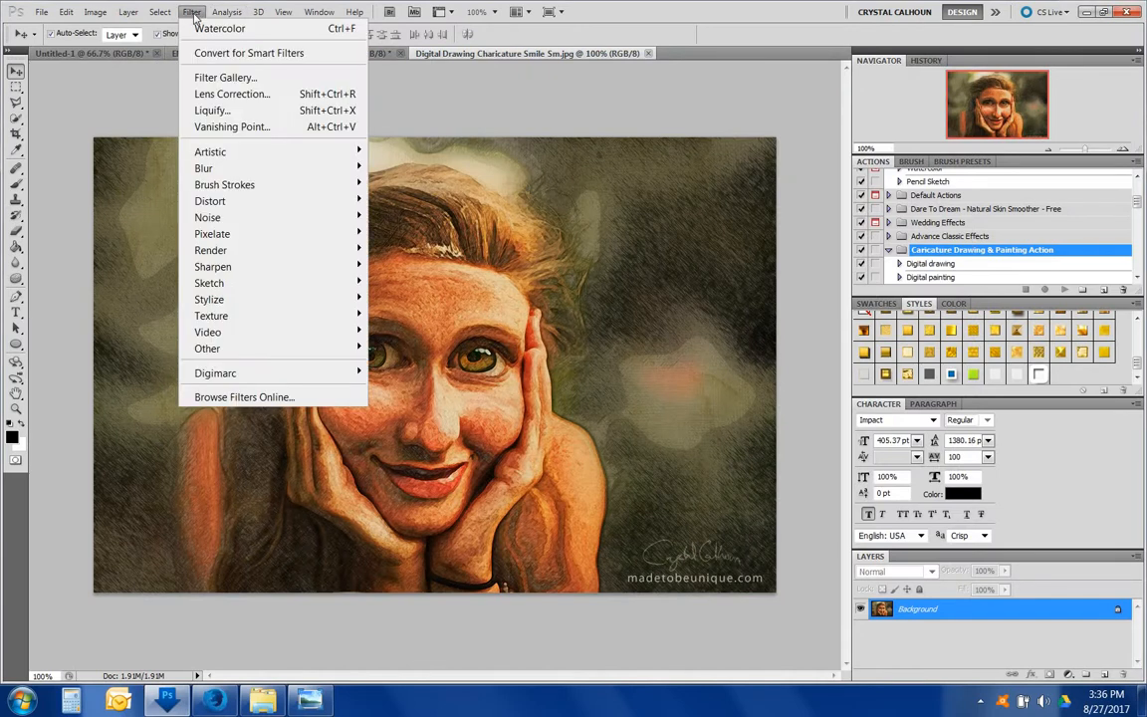
click(213, 109)
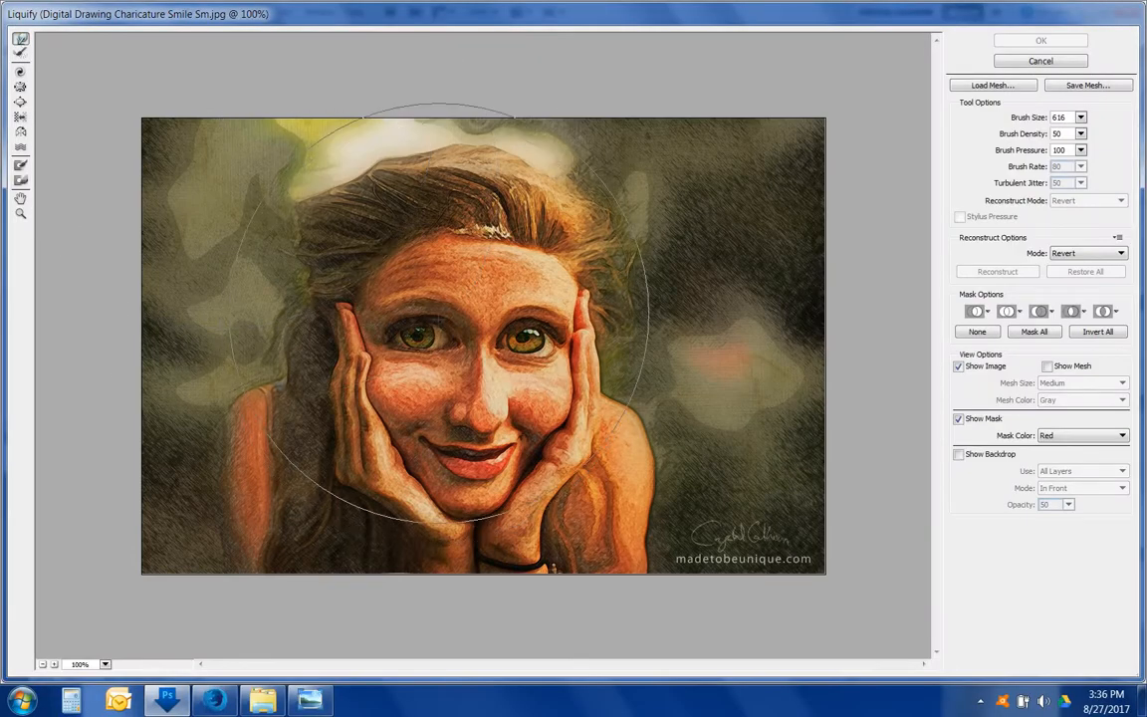
mouse_move(489, 318)
mouse_down()
mouse_move(433, 343)
mouse_move(404, 335)
mouse_move(445, 321)
mouse_move(440, 303)
mouse_up()
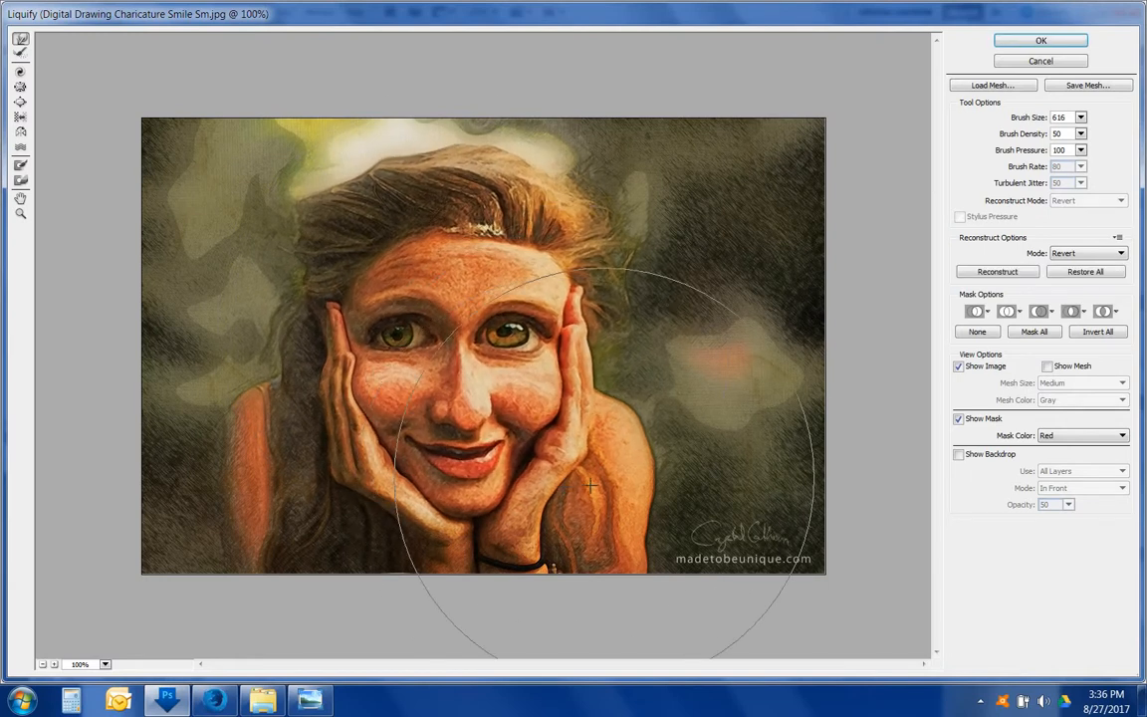
drag(543, 443, 532, 468)
drag(269, 466, 281, 464)
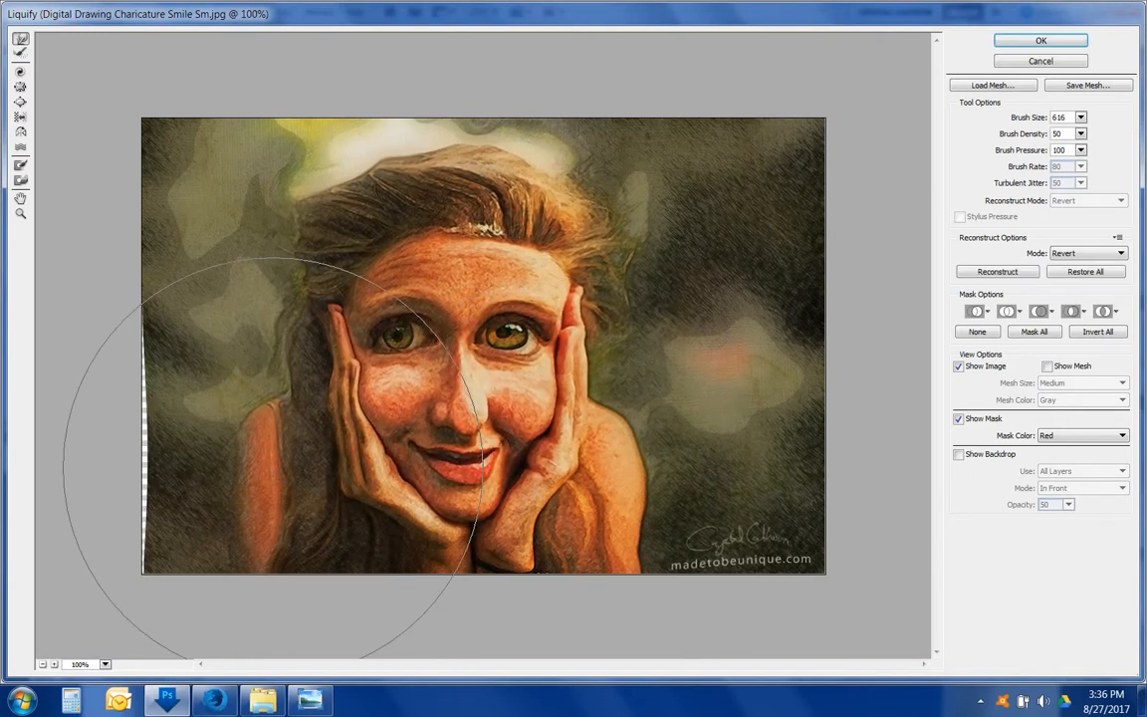
drag(159, 398, 139, 396)
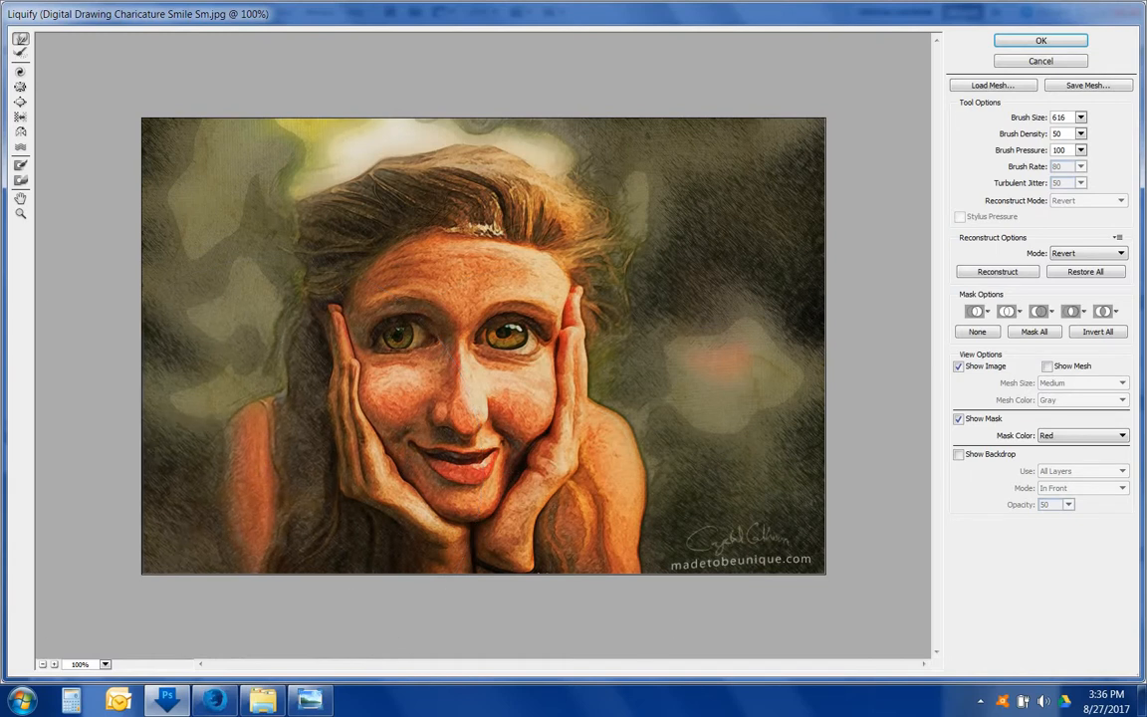
drag(746, 261, 546, 263)
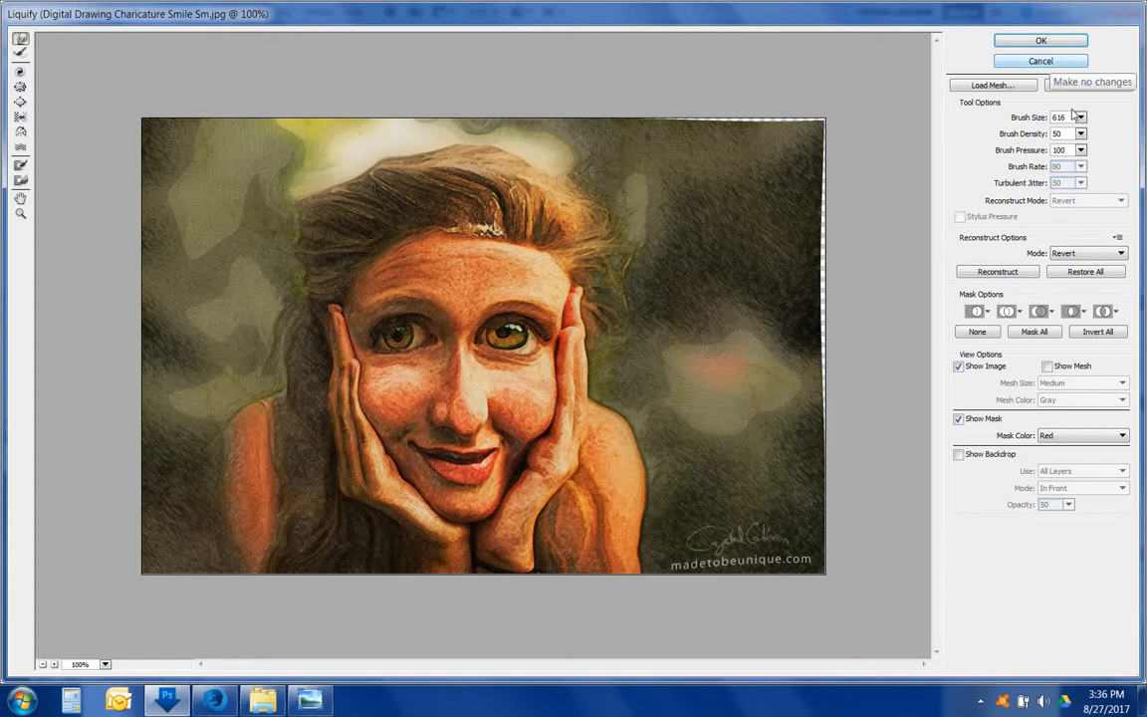
click(1040, 40)
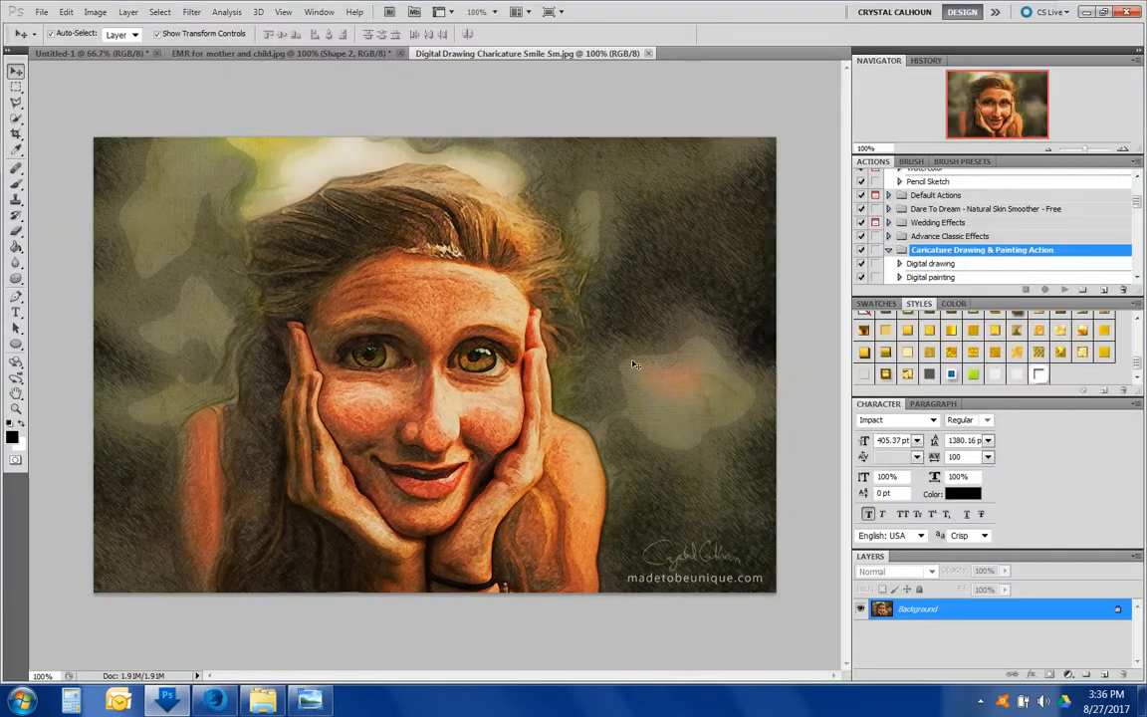
Expand the Digital drawing action and examine the caricature's drawn texture at 300% and 200% zoom
click(899, 264)
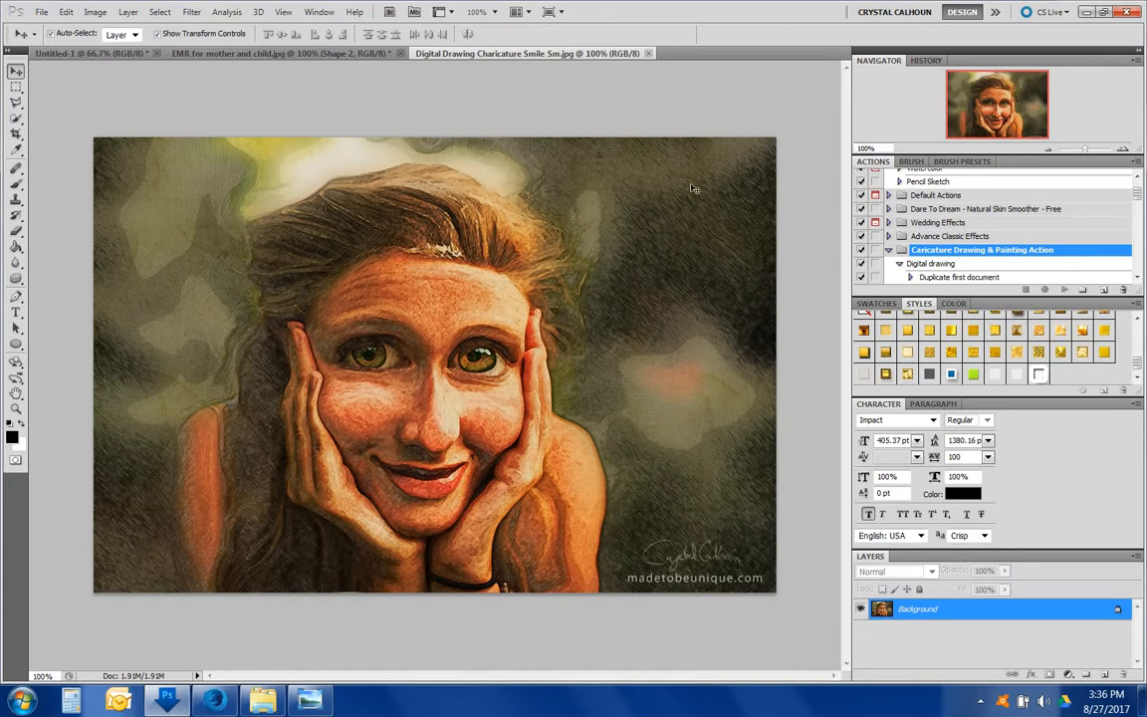
click(1123, 150)
click(1124, 150)
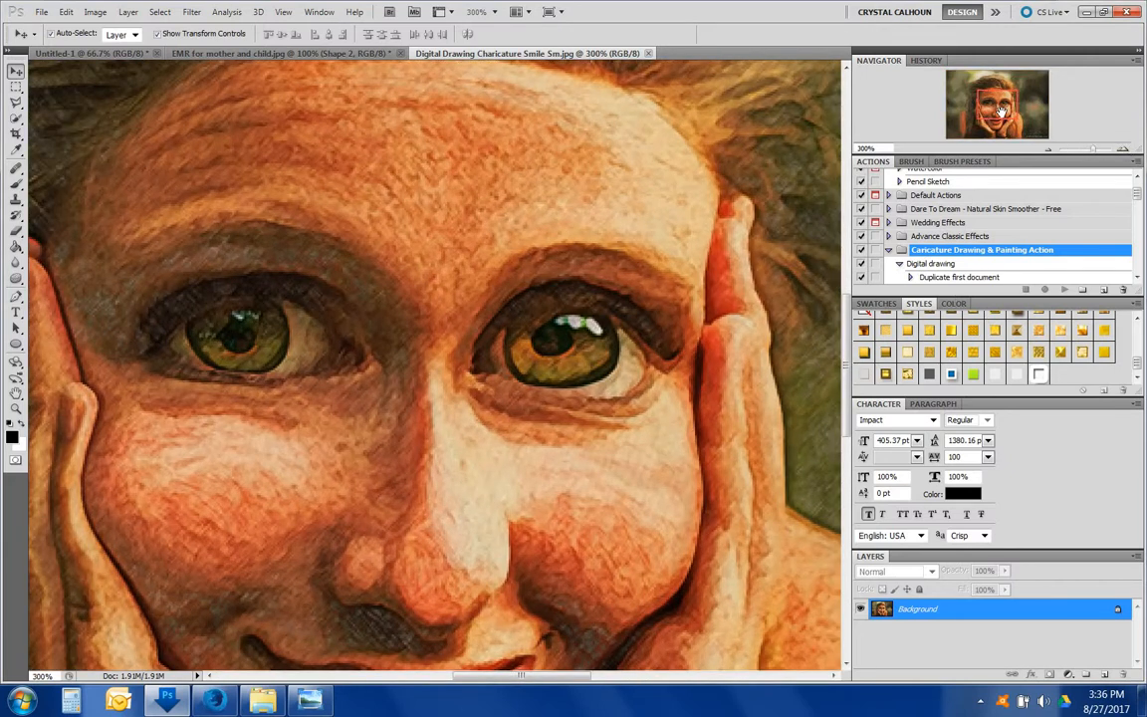
drag(1001, 115, 324, 704)
key(ctrl+minus)
Open the Digital Drawing Charicature Smile image from the Courses folder in a maximized Windows Photo Viewer at actual size
mouse_move(311, 701)
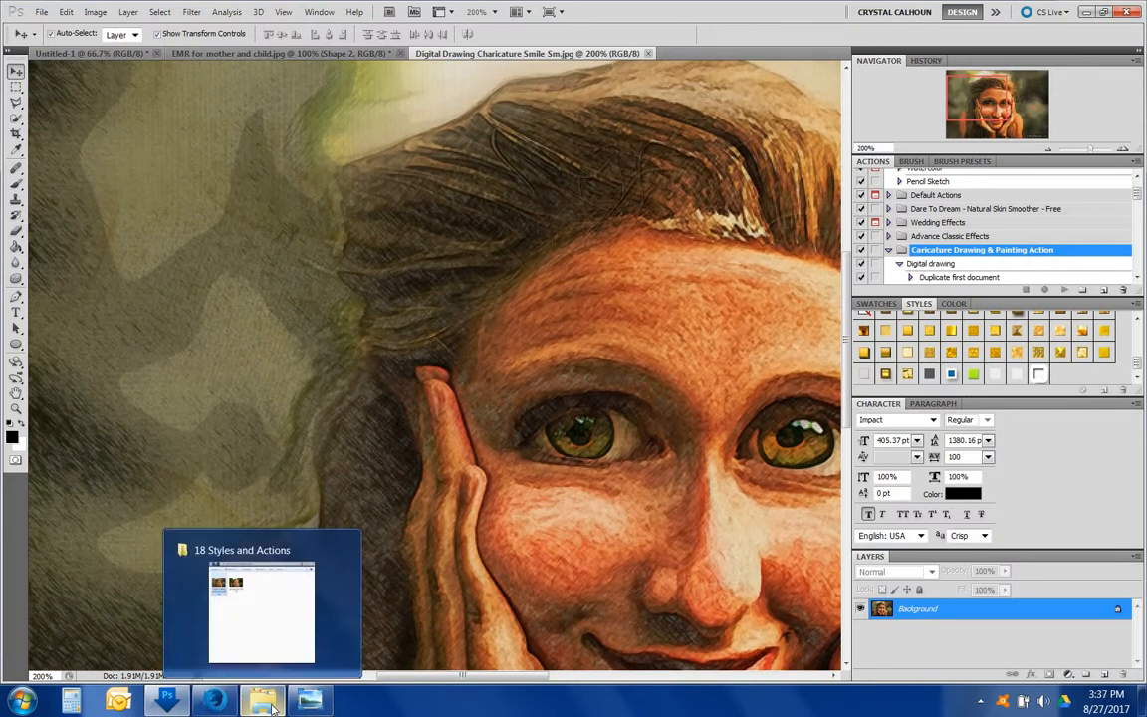
click(241, 598)
click(548, 182)
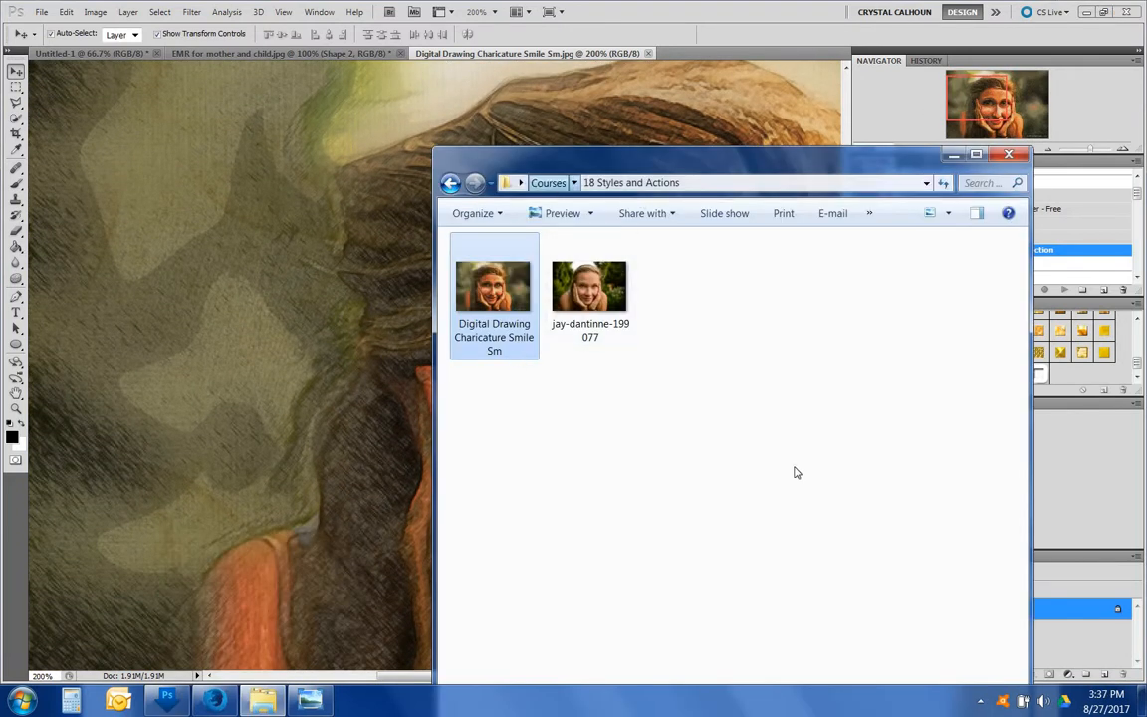
click(496, 659)
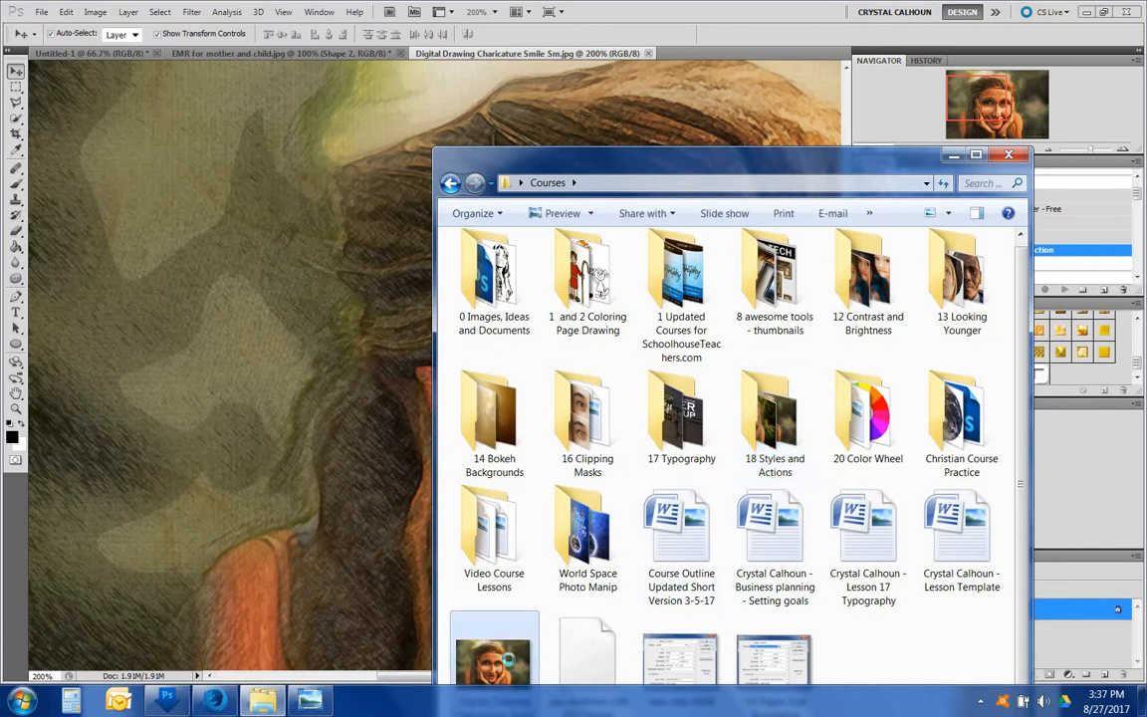
right_click(508, 659)
click(554, 240)
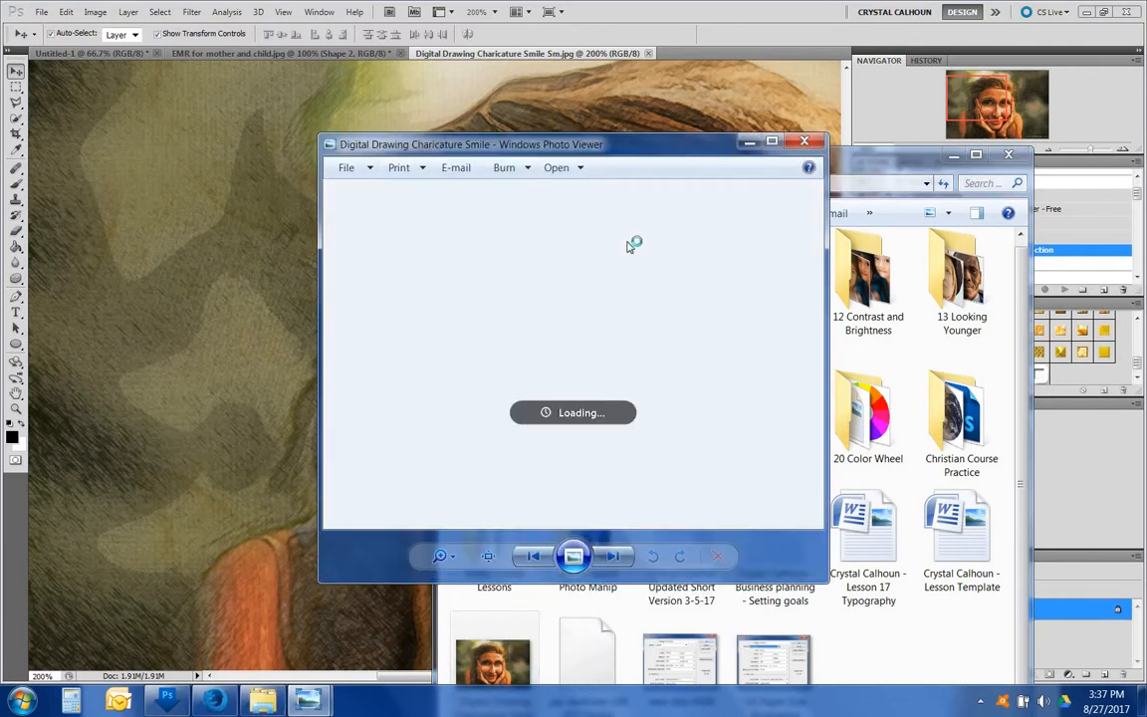
click(778, 145)
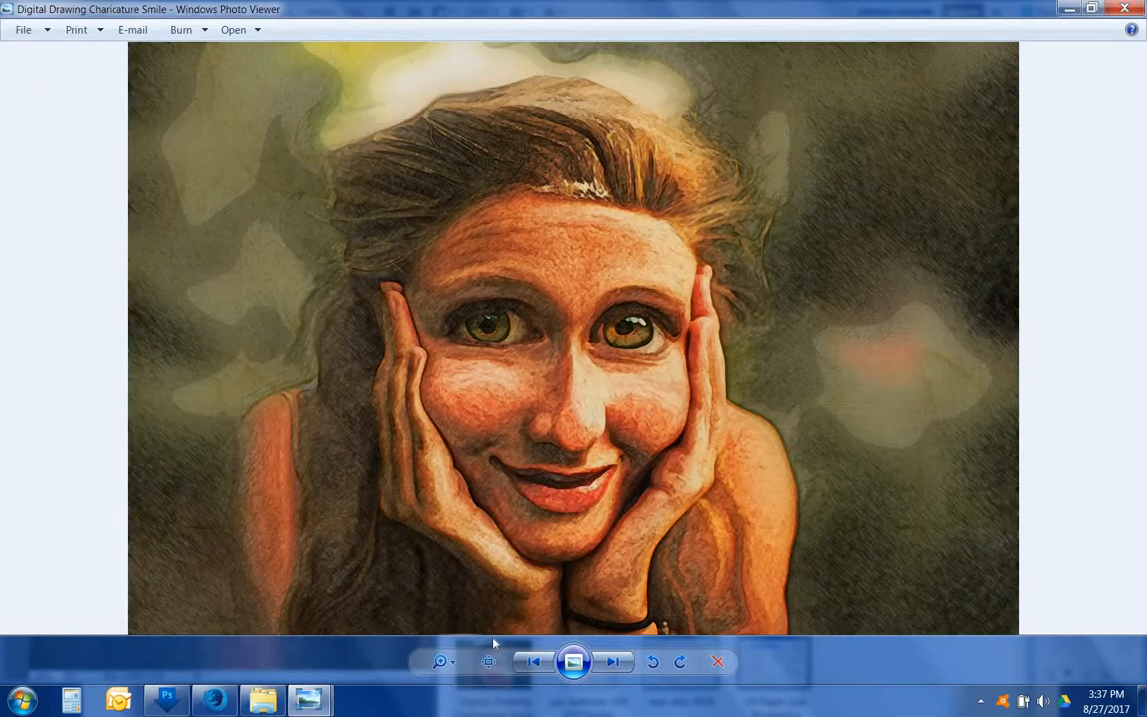
click(489, 665)
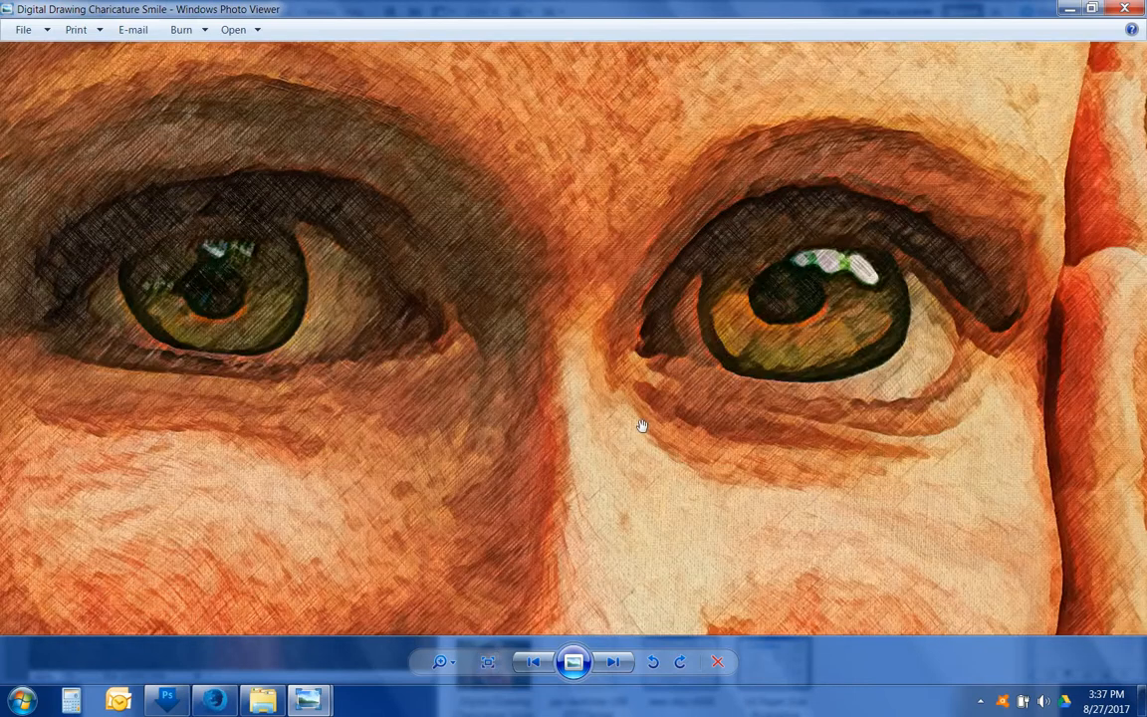
Examine the cross-hatched drawing texture around the cheek, hand, eye and forehead in the enlarged image
drag(378, 403, 522, 274)
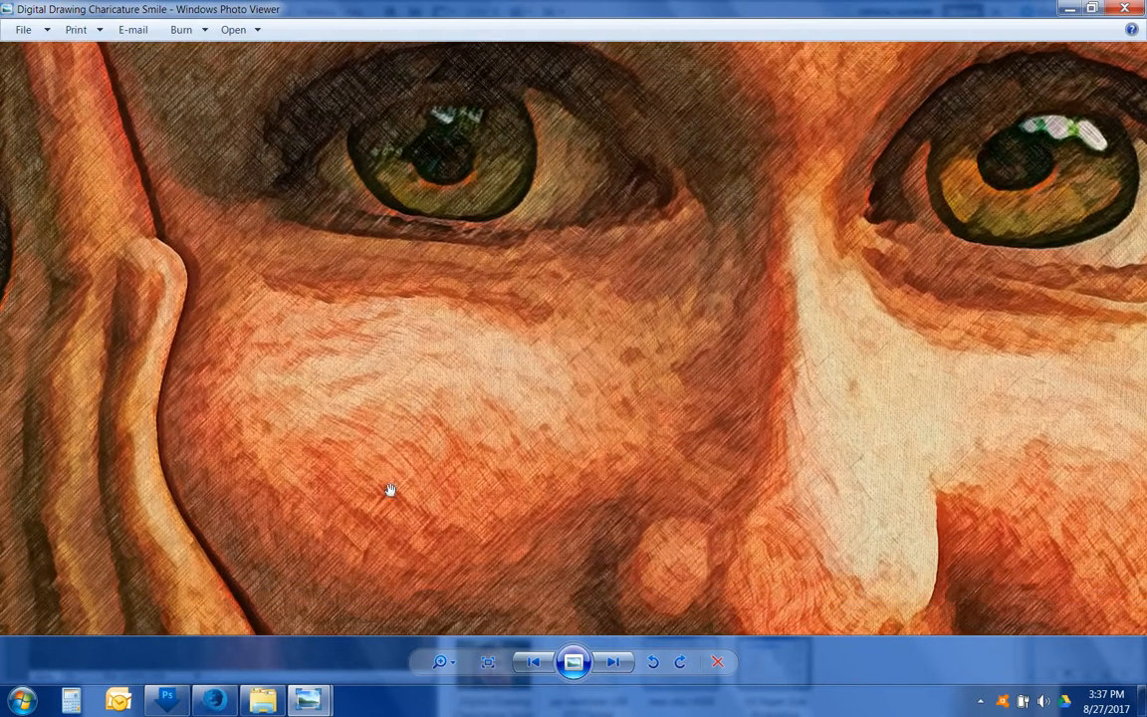
drag(390, 487, 443, 448)
drag(323, 471, 389, 468)
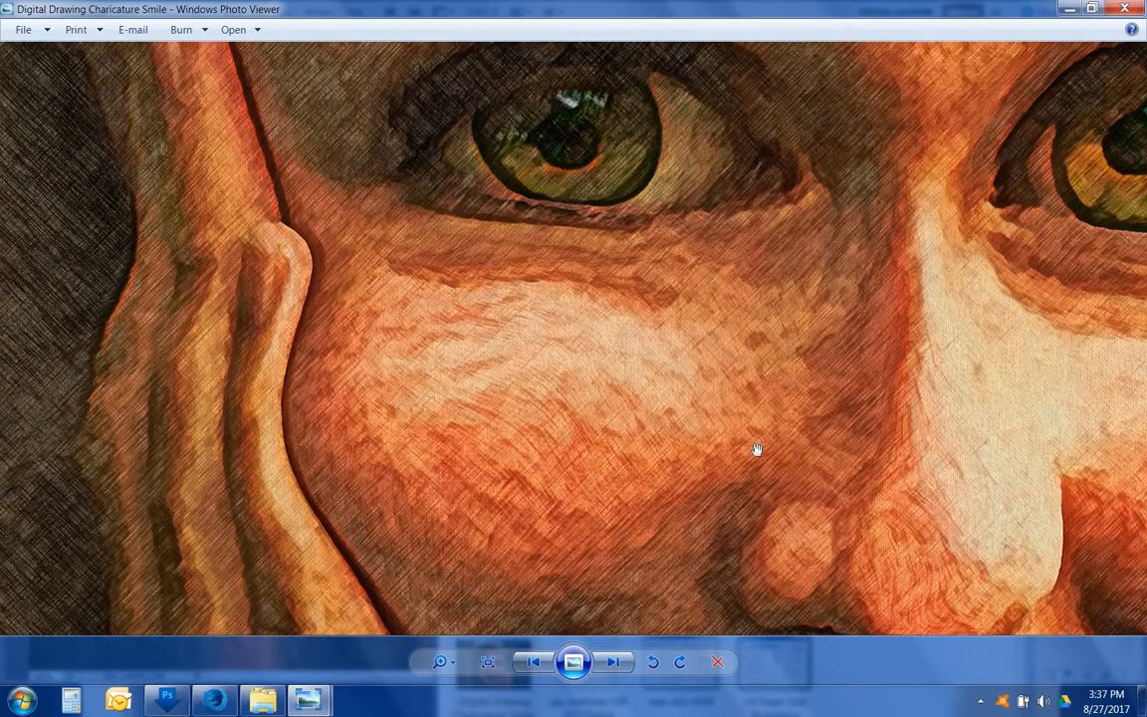
drag(737, 340, 740, 538)
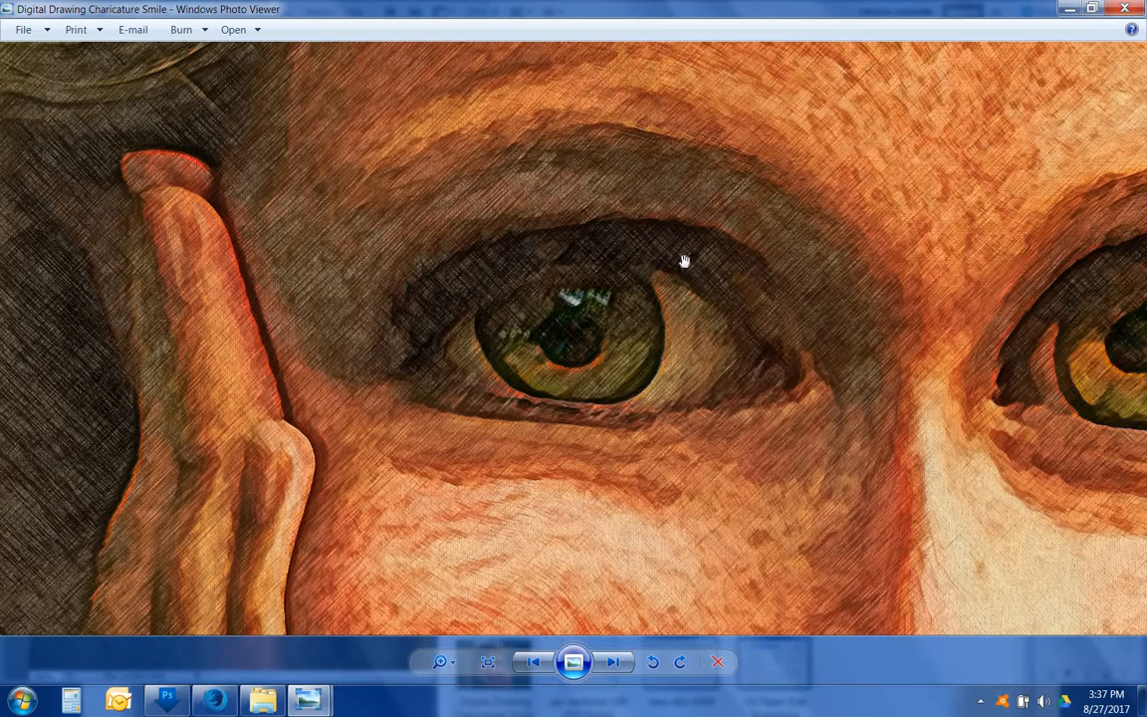
drag(905, 230, 781, 358)
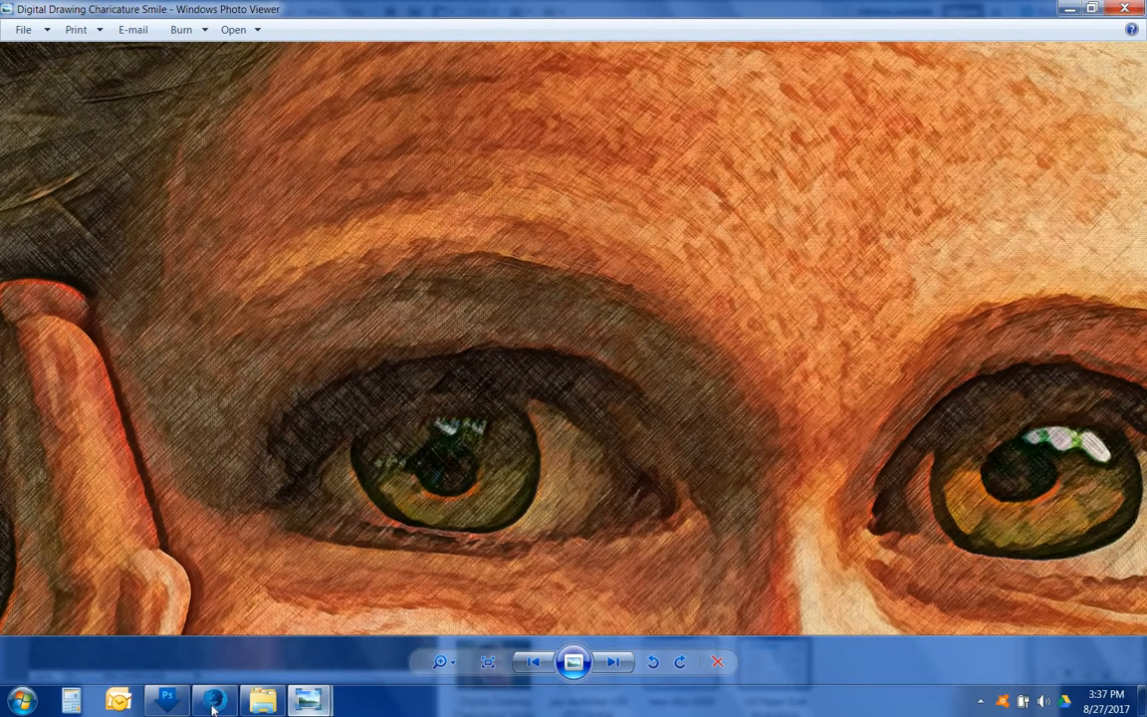
Return to Photoshop and compare the original portrait photo with the caricature, both close up and at 100%
click(167, 700)
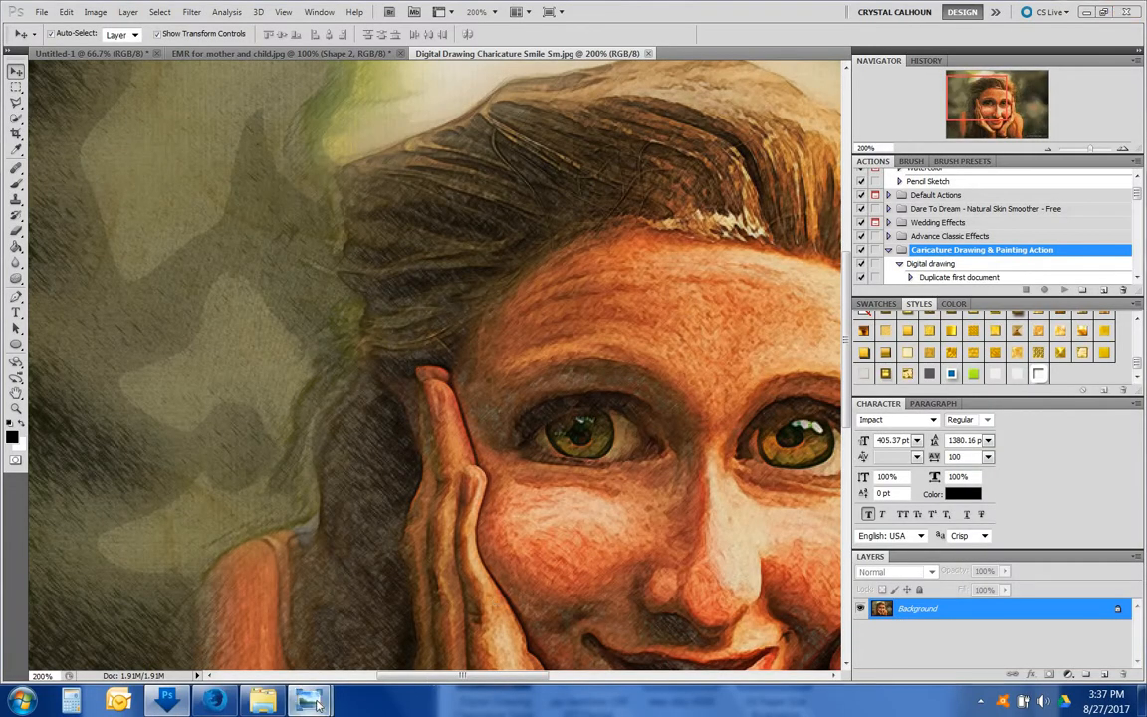
mouse_move(306, 699)
click(288, 535)
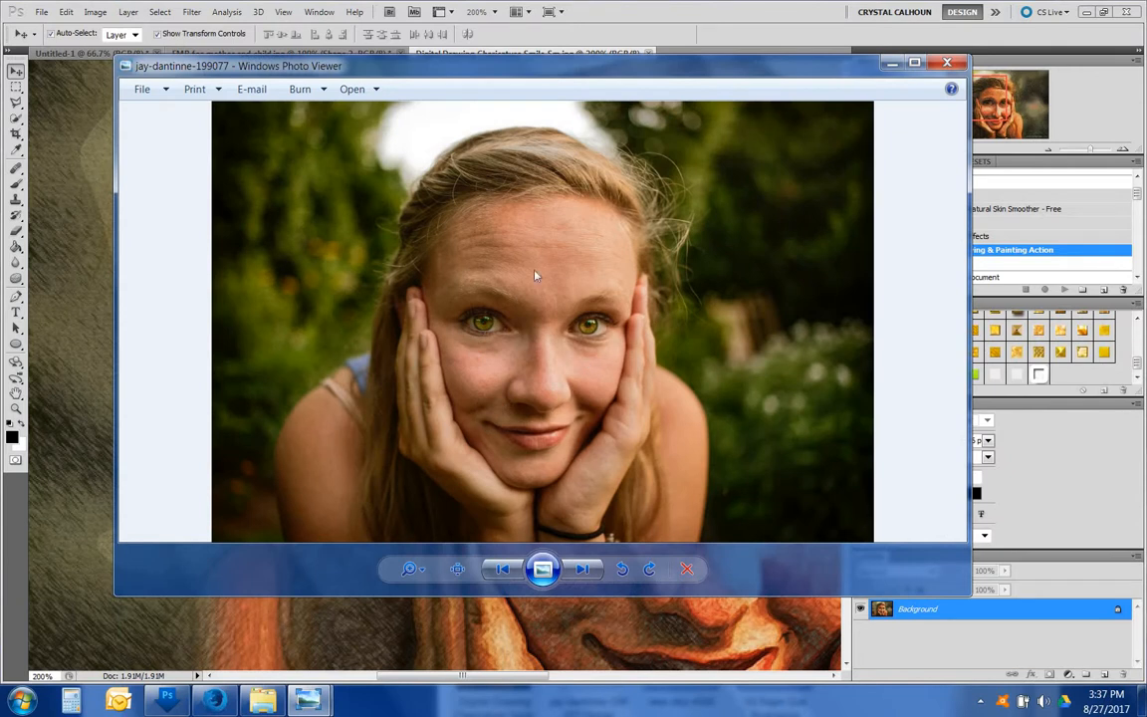
click(111, 628)
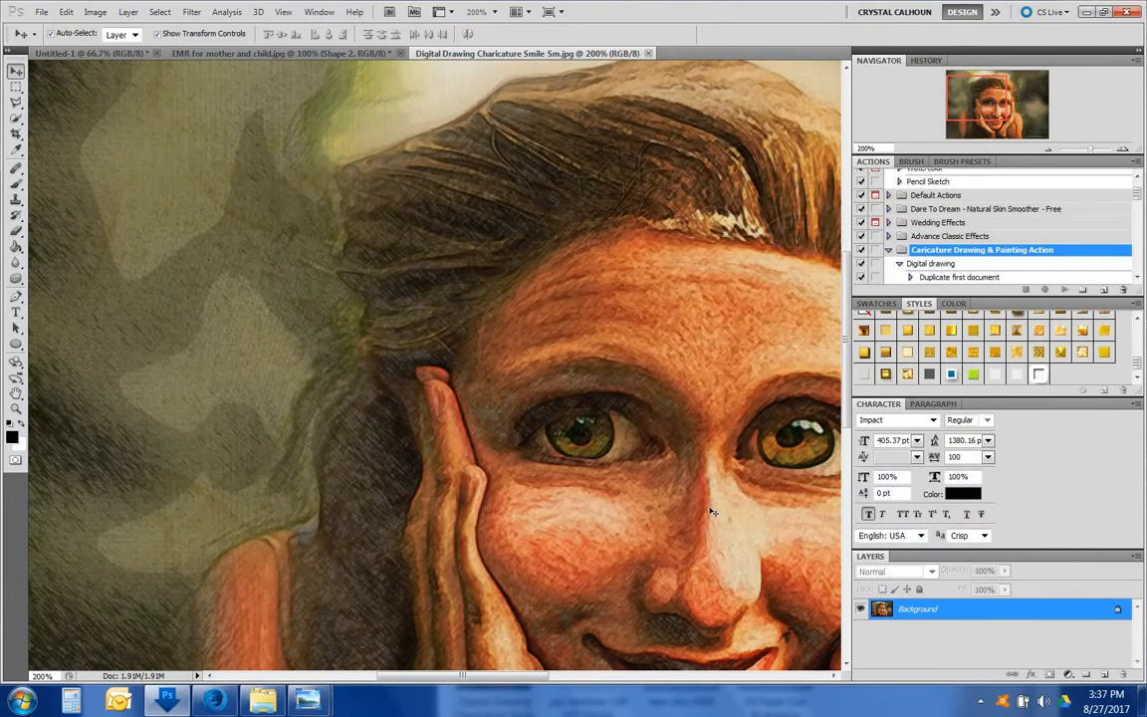
drag(954, 97, 993, 110)
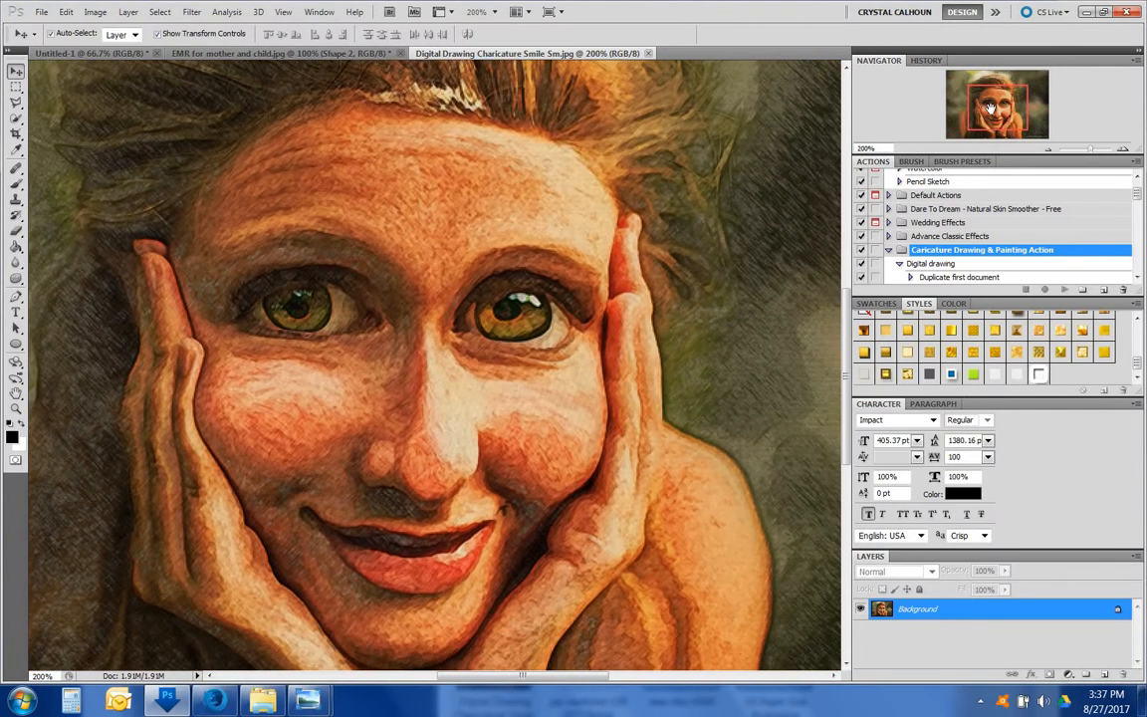
click(1048, 150)
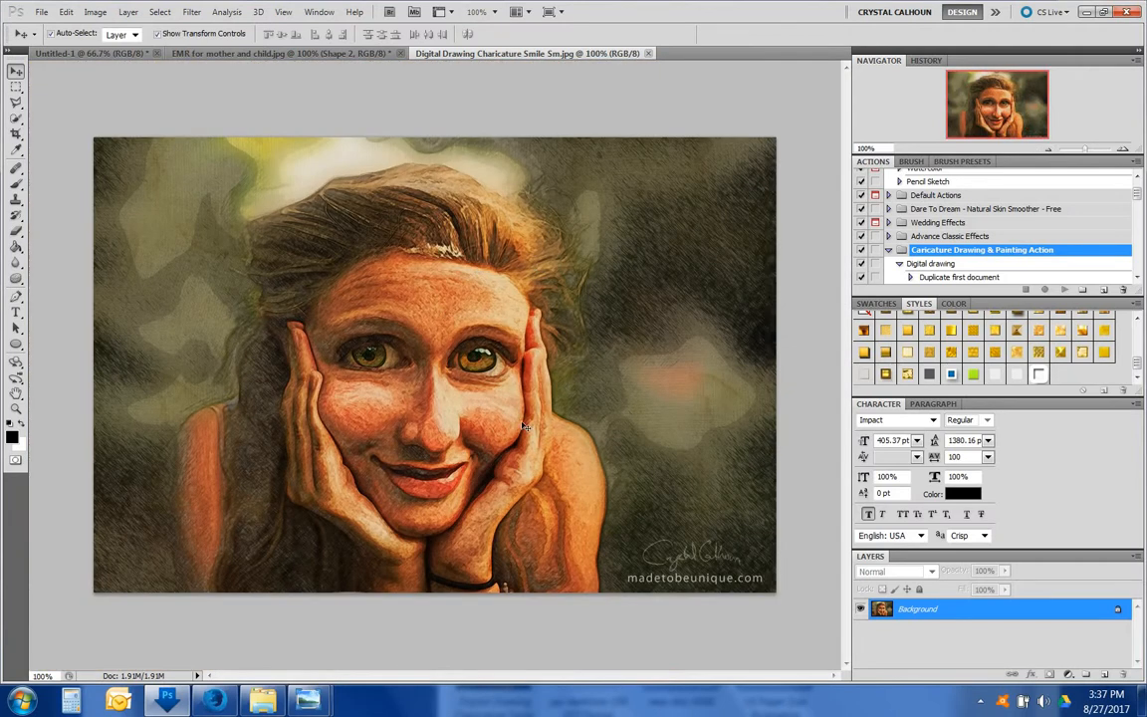